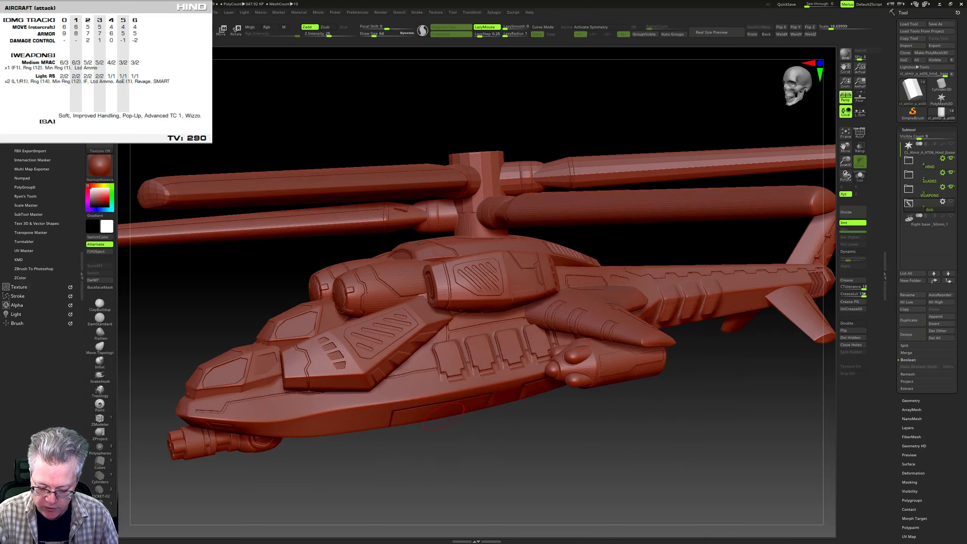
Step: Select the helicopter's fuselage subtool in the HIND folder
right_drag(444, 416, 472, 365)
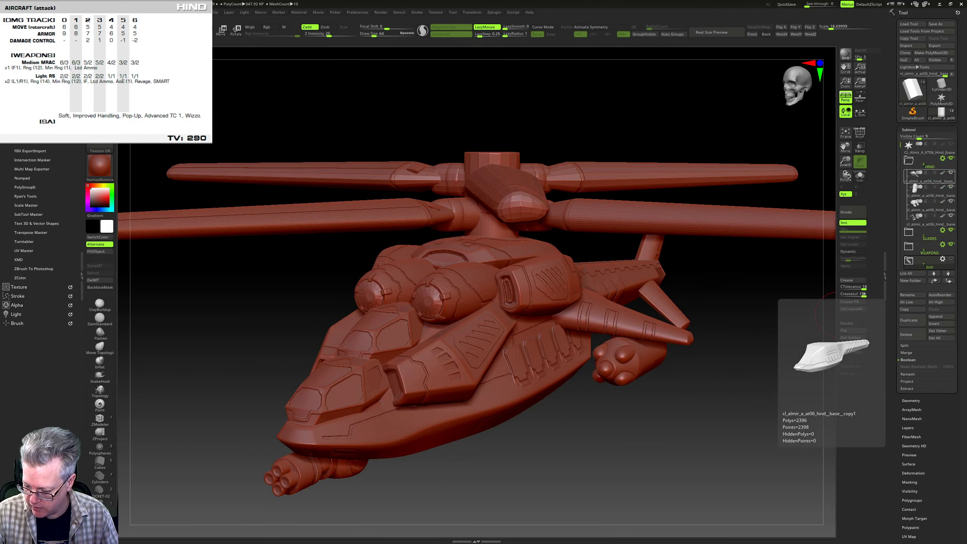
click(921, 176)
alt+right_drag(637, 413, 641, 346)
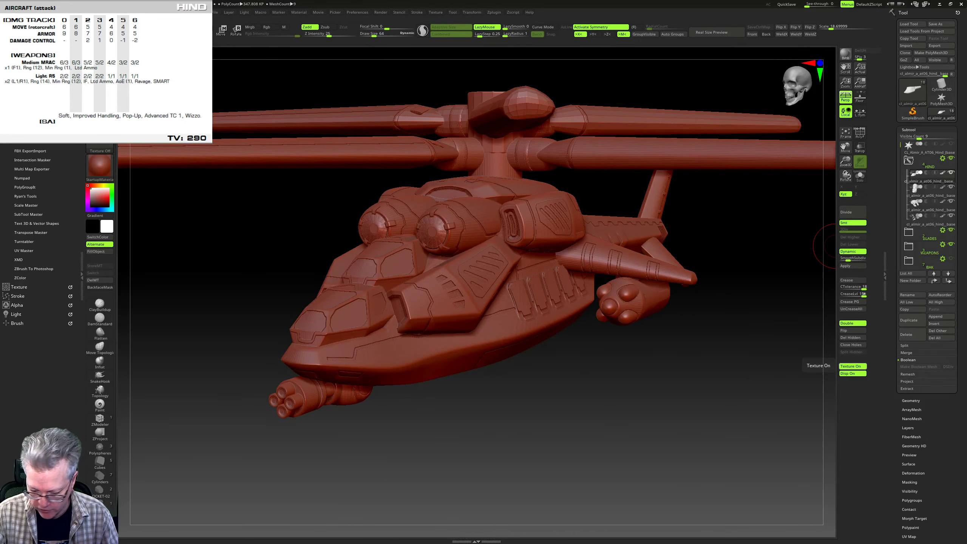
right_drag(687, 386, 670, 373)
mouse_move(667, 339)
right_down()
mouse_move(651, 367)
mouse_move(657, 402)
mouse_move(678, 369)
mouse_move(647, 411)
mouse_move(666, 404)
right_up()
click(852, 366)
click(852, 373)
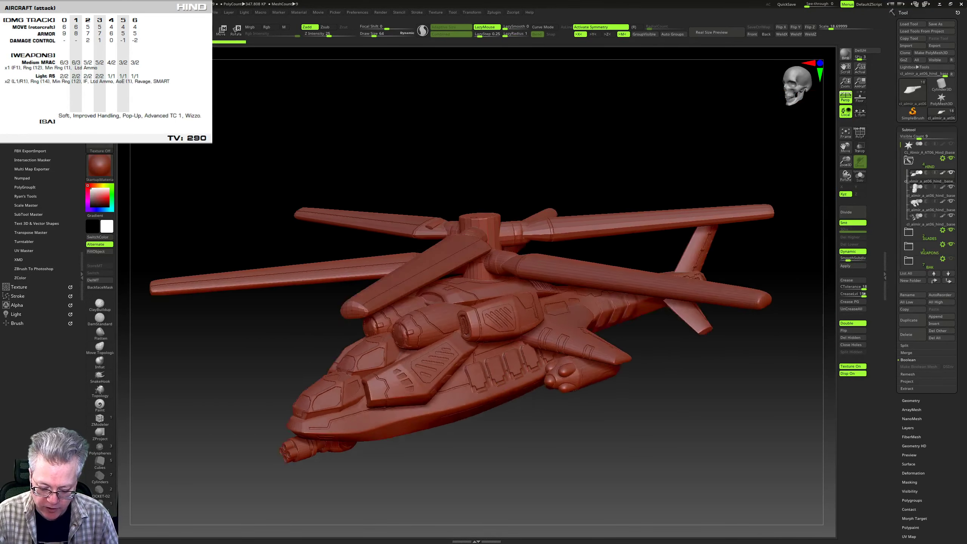
Step: Examine the helicopter's fuselage, engines, wings, weapons and rotors from the front and side
right_drag(571, 403, 542, 362)
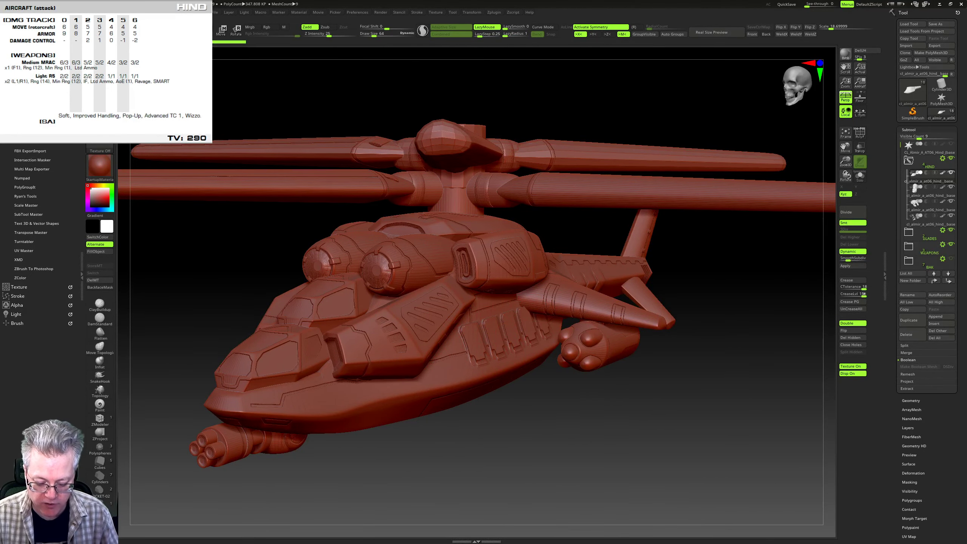
mouse_move(543, 363)
right_down()
mouse_move(527, 396)
mouse_move(541, 354)
right_up()
alt+right_drag(540, 354, 541, 396)
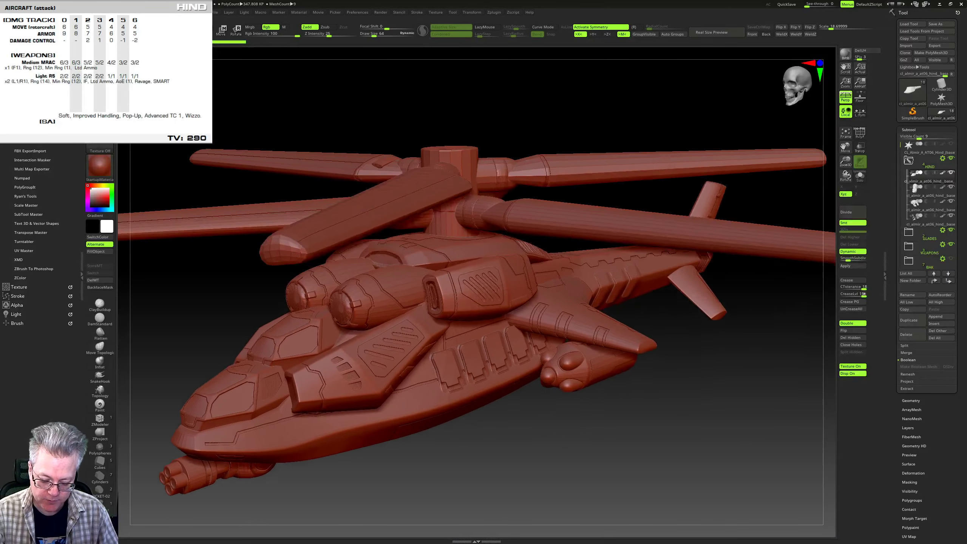
mouse_move(746, 472)
ctrl+right_down()
mouse_move(748, 498)
mouse_move(752, 491)
mouse_move(725, 505)
ctrl+right_up()
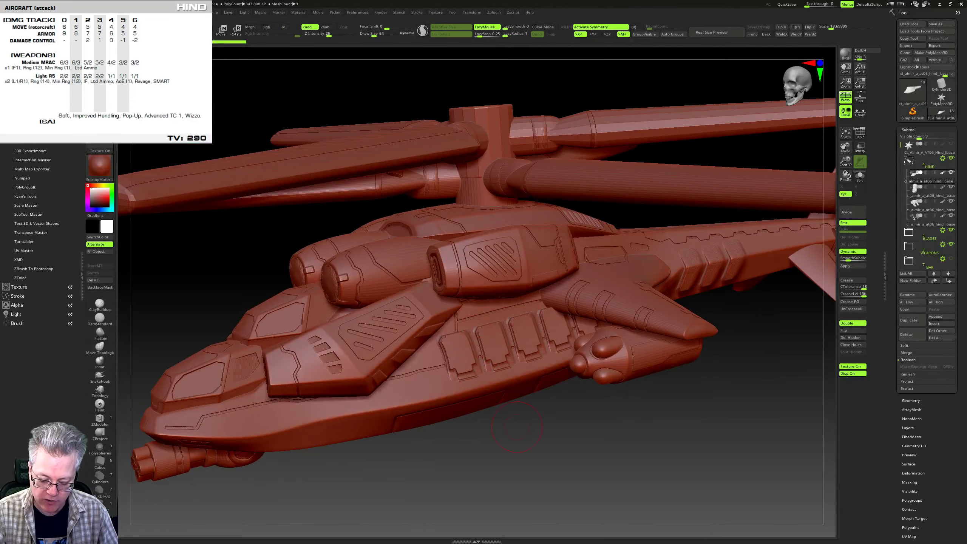
drag(517, 427, 512, 437)
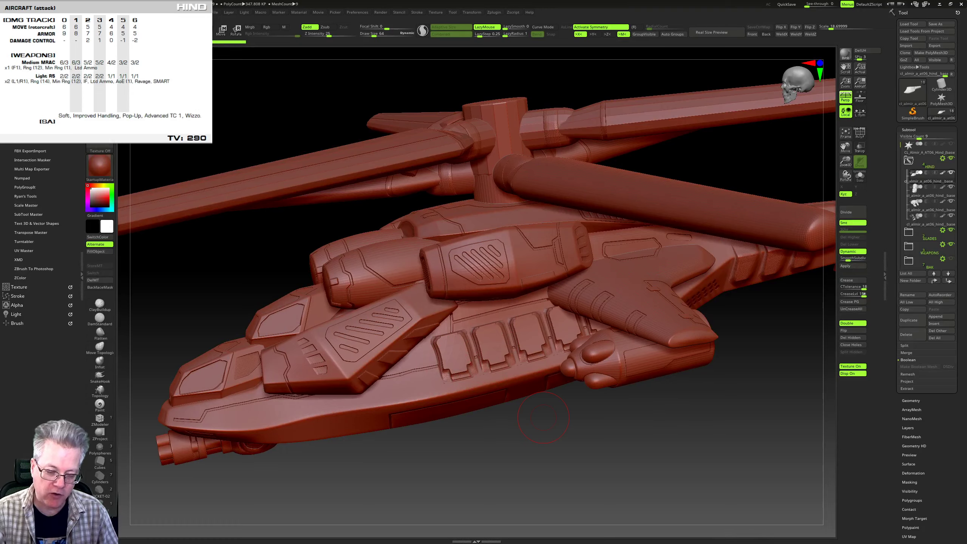
right_drag(471, 429, 498, 435)
drag(449, 416, 485, 332)
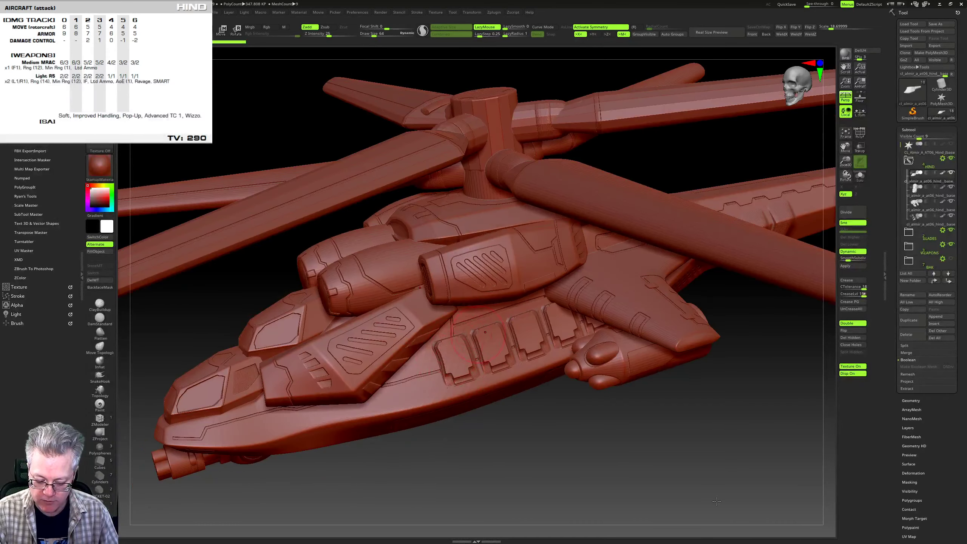
drag(502, 371, 486, 363)
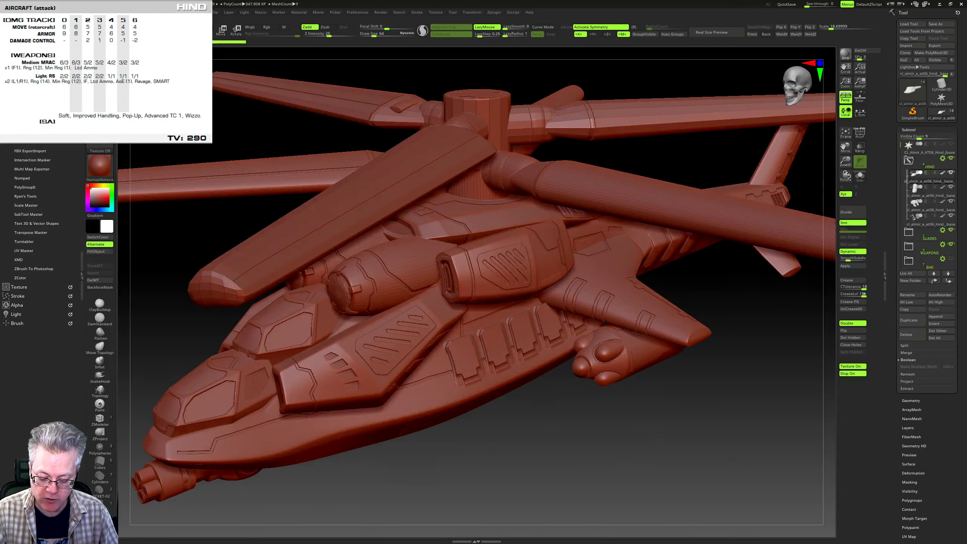
drag(485, 430, 500, 404)
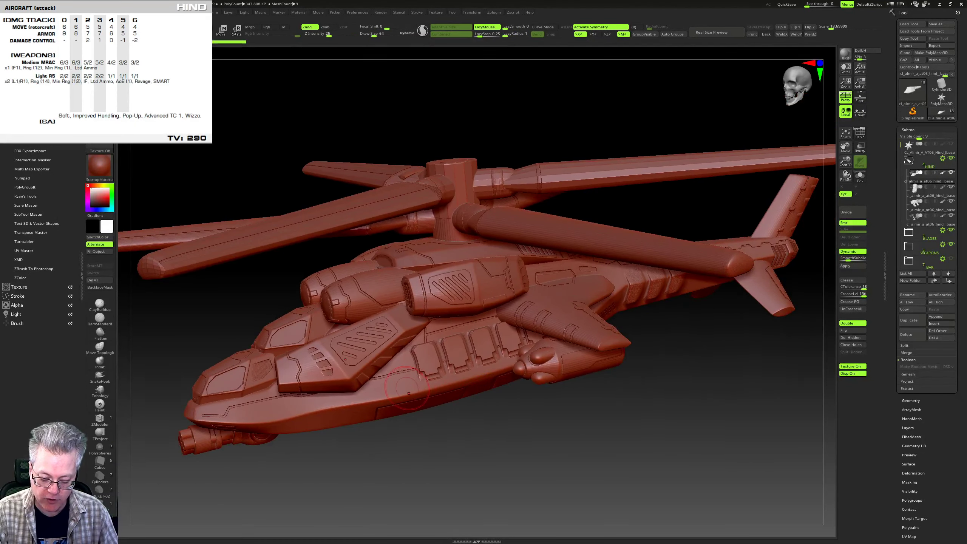
drag(527, 434, 542, 445)
drag(502, 361, 488, 396)
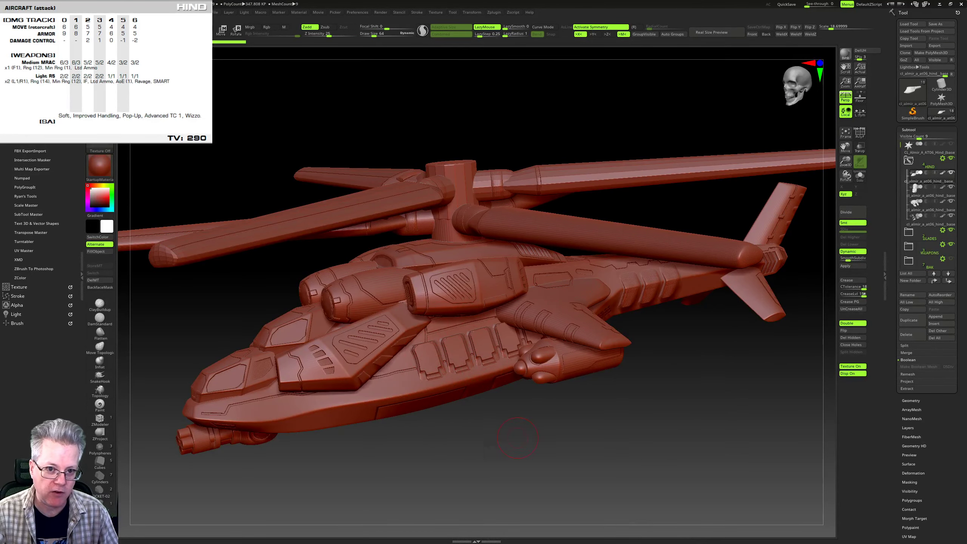
drag(518, 438, 636, 434)
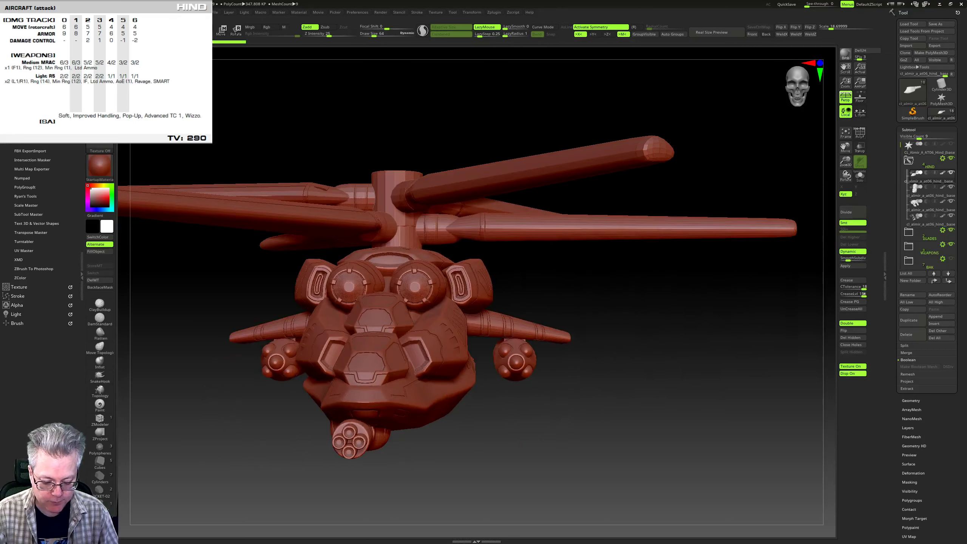
alt+drag(548, 422, 569, 417)
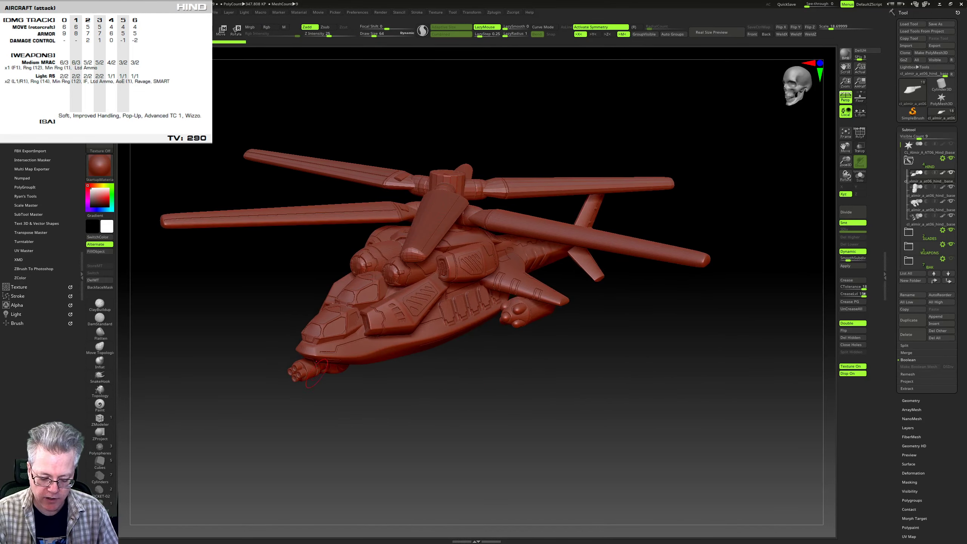
drag(493, 349, 503, 367)
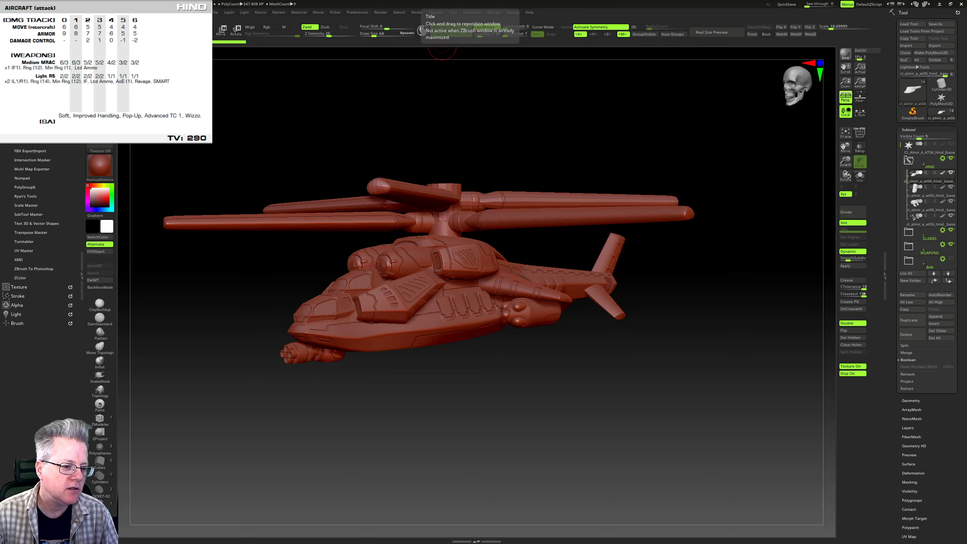
mouse_move(25, 121)
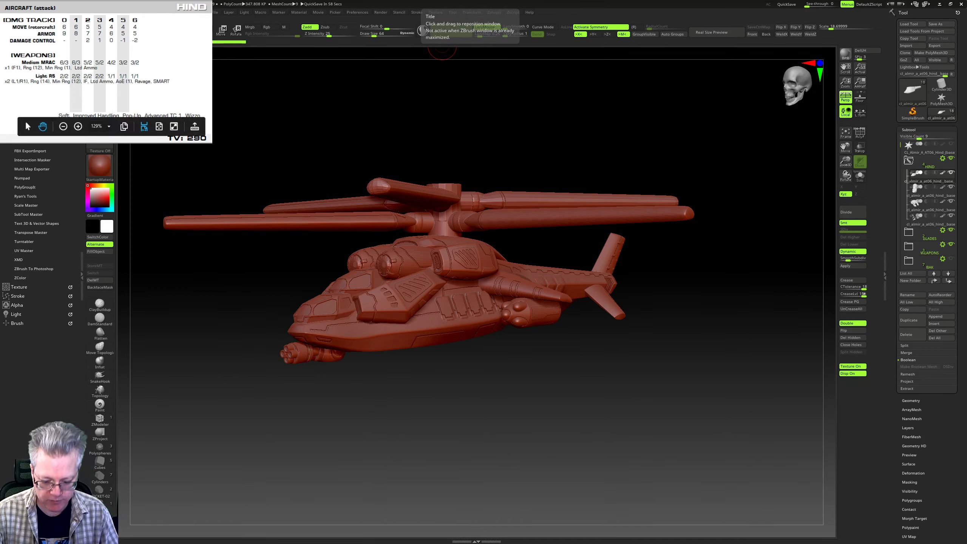
drag(704, 528, 765, 528)
Step: Select the rotor1 subtool in the BLADES folder and hide the second rotor subtool
mouse_move(484, 384)
mouse_down()
mouse_move(594, 365)
mouse_move(612, 404)
mouse_move(551, 405)
mouse_move(533, 375)
mouse_move(723, 334)
mouse_up()
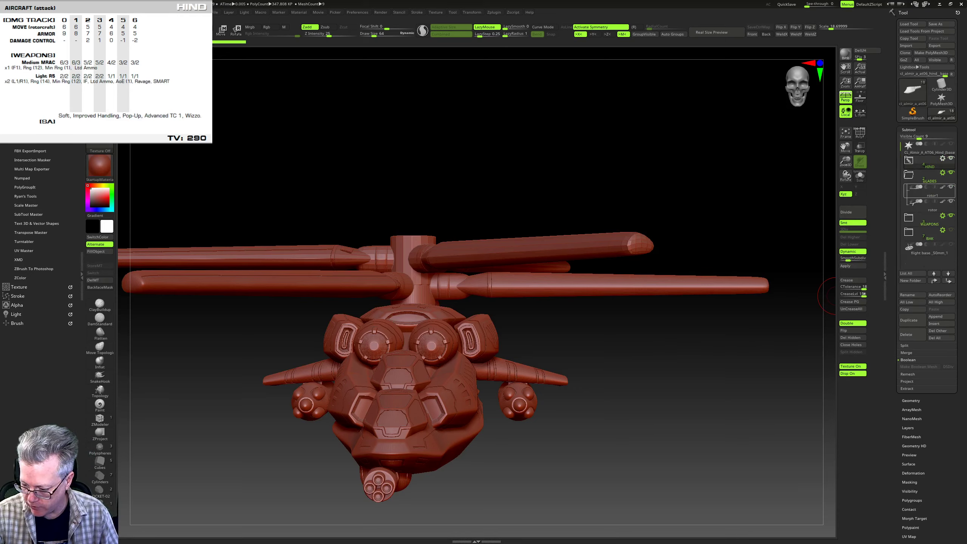
click(931, 191)
click(951, 201)
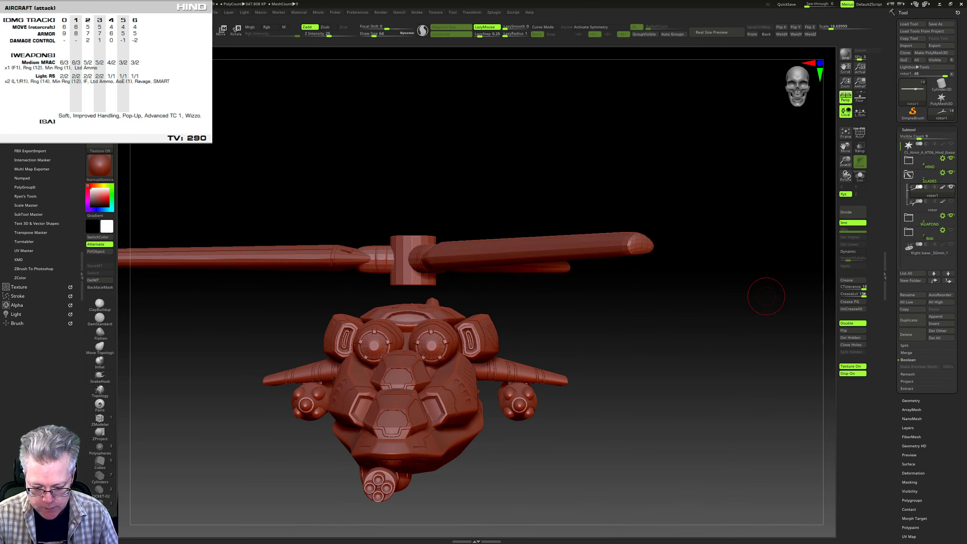
Step: Turn off perspective and display the rotor with its polygon wireframe while other subtools become transparent
drag(767, 292, 641, 315)
drag(666, 266, 832, 116)
click(844, 98)
drag(718, 240, 709, 206)
drag(685, 274, 740, 232)
click(859, 133)
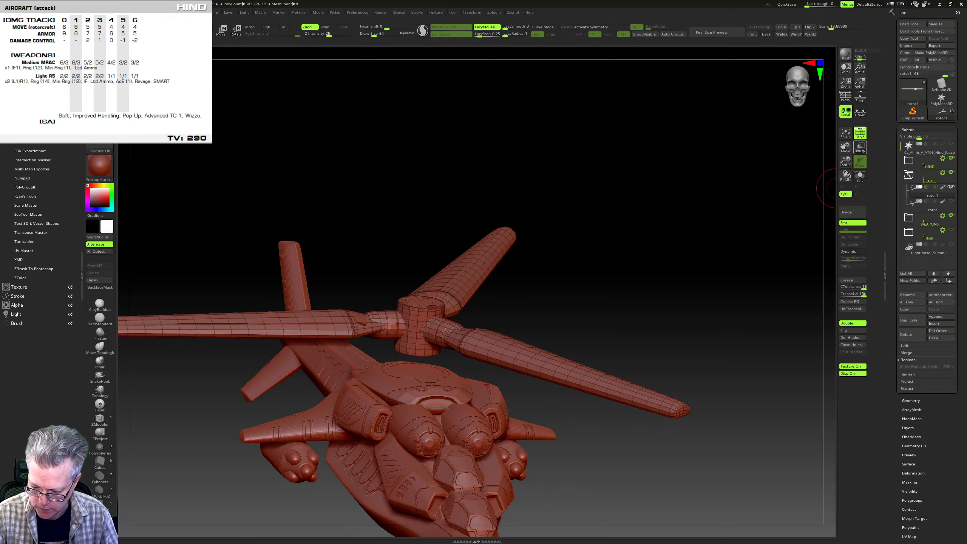
click(859, 148)
Step: Turn off the texture display on rotor1 to show its polygroup colors and view the hub straight from above
drag(578, 289, 628, 354)
drag(685, 327, 658, 312)
click(851, 367)
drag(742, 281, 685, 381)
drag(676, 283, 569, 244)
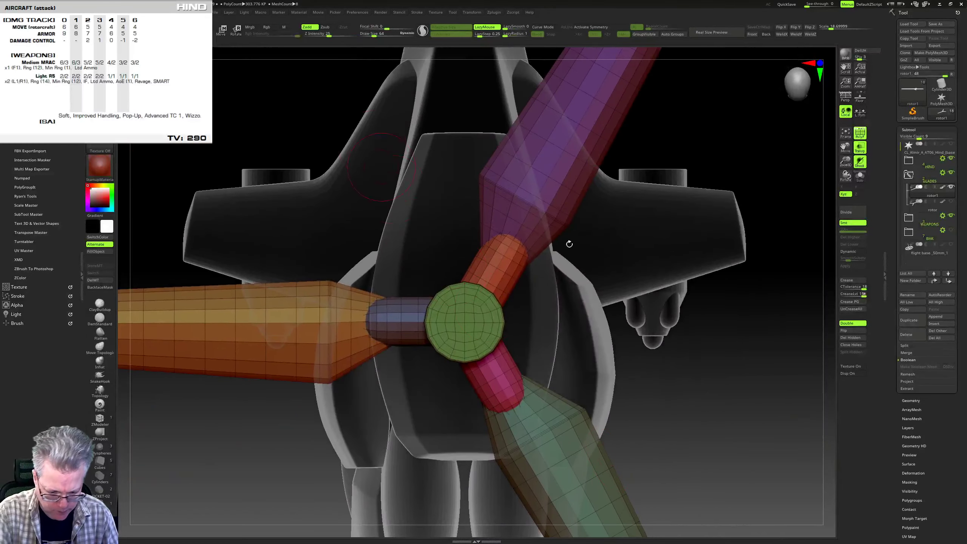
Step: Measure across the round rotor hub with a vertical transpose line
key(w)
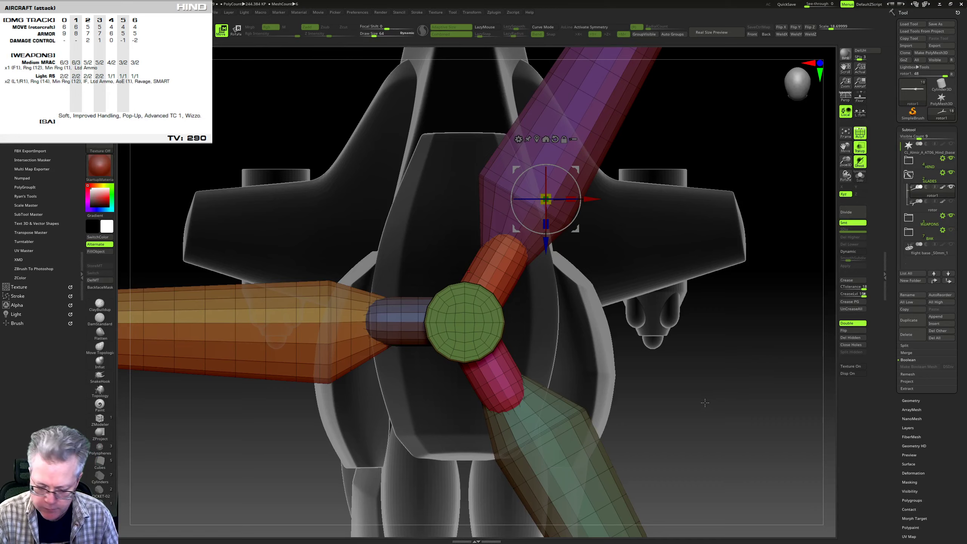
key(q)
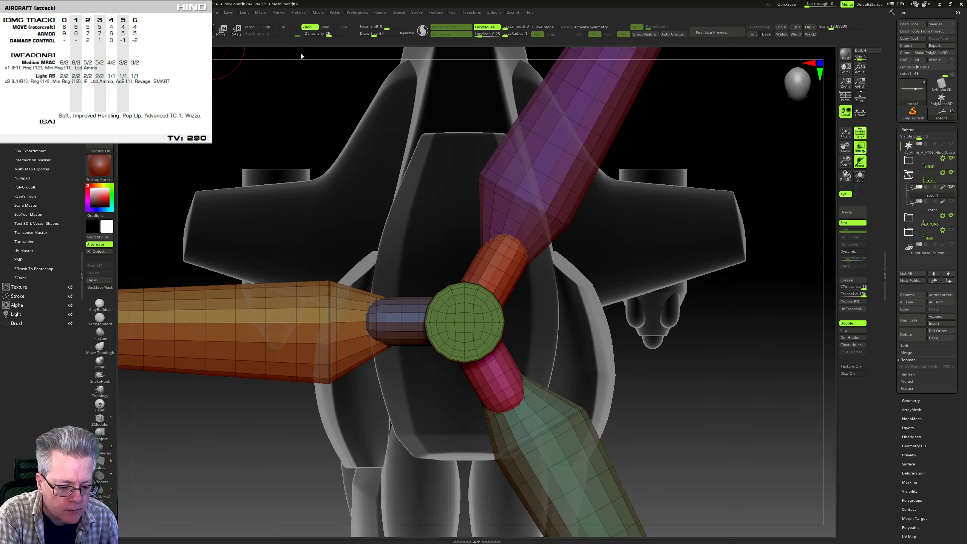
key(w)
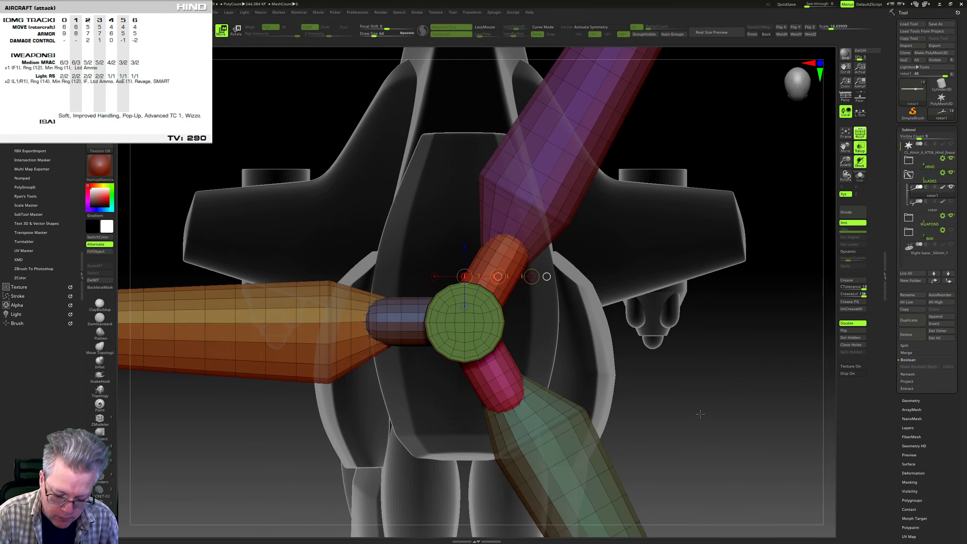
alt+drag(717, 455, 704, 458)
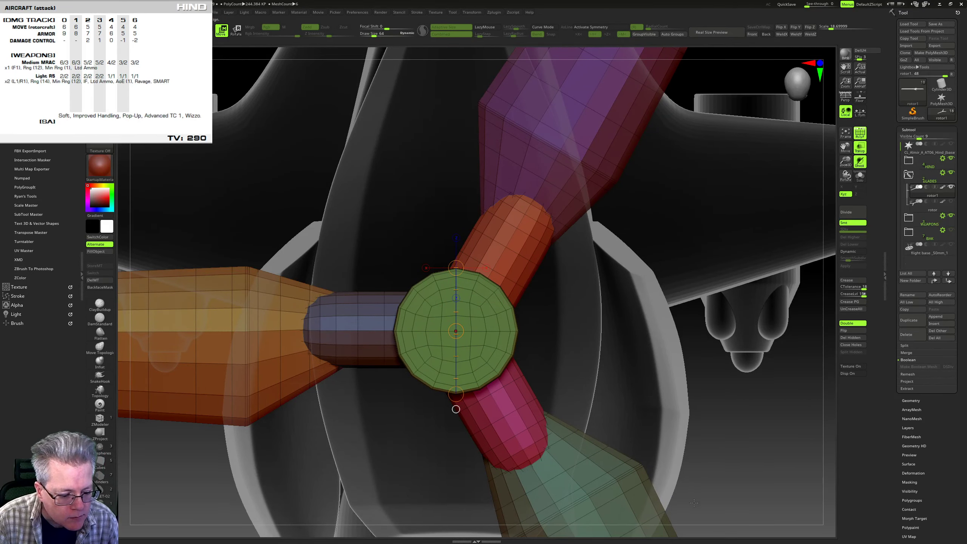
alt+drag(723, 457, 700, 430)
drag(862, 510, 884, 505)
right_drag(434, 404, 426, 351)
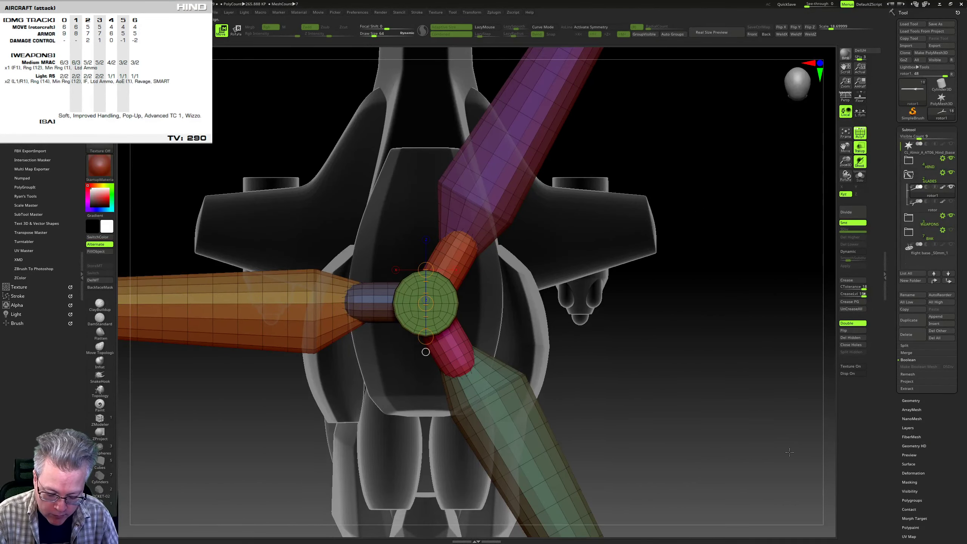
alt+drag(789, 452, 820, 513)
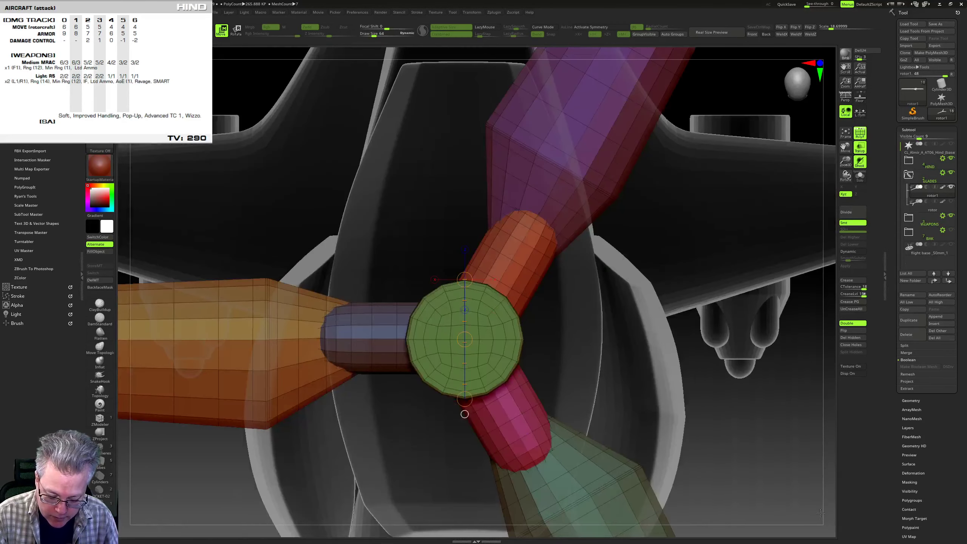
right_drag(820, 513, 778, 540)
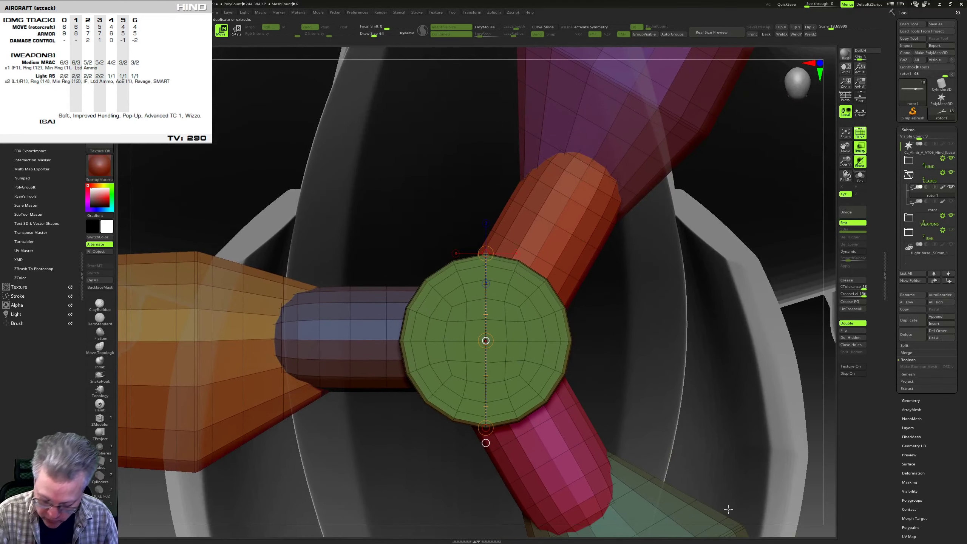
Step: Measure across the blue connector between the hub and the orange blade with a transpose line
right_drag(924, 499, 896, 518)
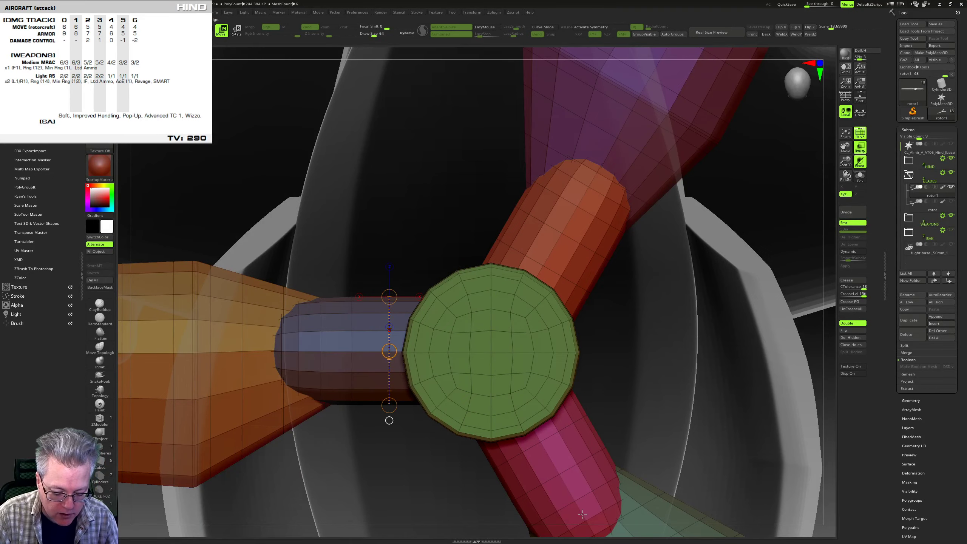
right_drag(583, 514, 639, 487)
ctrl+right_drag(640, 488, 739, 377)
ctrl+right_drag(739, 377, 740, 350)
drag(741, 350, 755, 460)
ctrl+right_drag(717, 409, 772, 438)
mouse_move(773, 438)
ctrl+right_down()
mouse_move(775, 491)
mouse_move(783, 435)
ctrl+right_up()
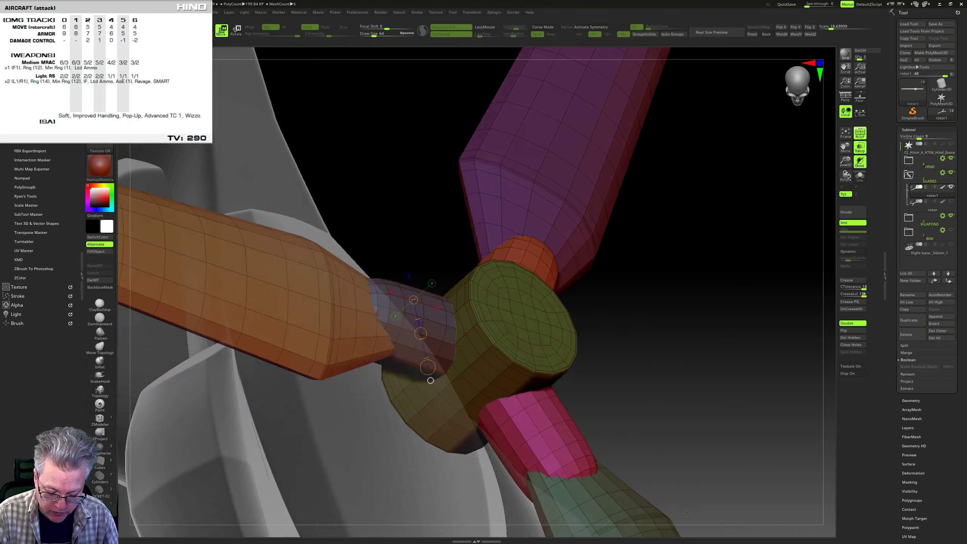
Step: Show the floor grid with the rotor viewed straight from above
drag(876, 510, 883, 525)
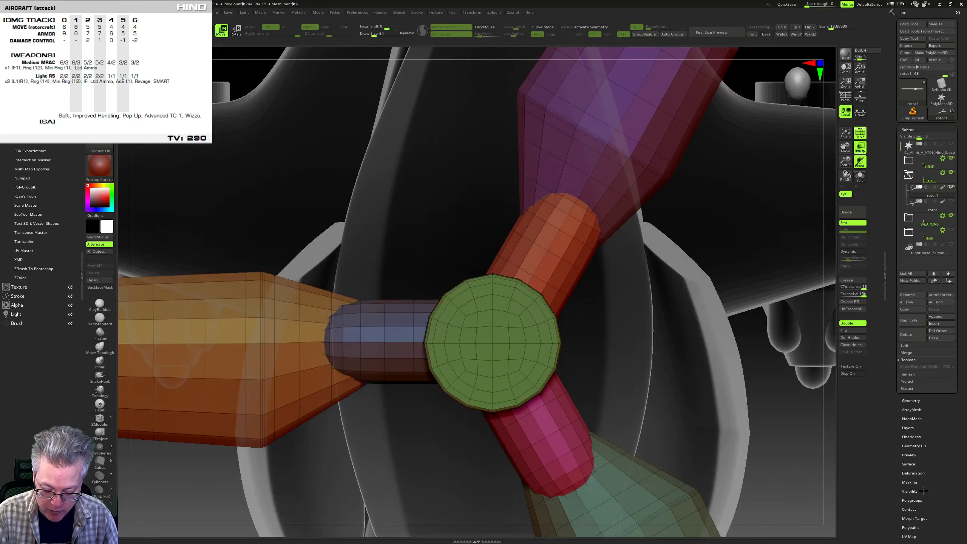
mouse_move(923, 491)
right_down()
mouse_move(937, 492)
mouse_move(941, 512)
mouse_move(959, 513)
mouse_move(944, 510)
mouse_move(944, 528)
mouse_move(963, 524)
right_up()
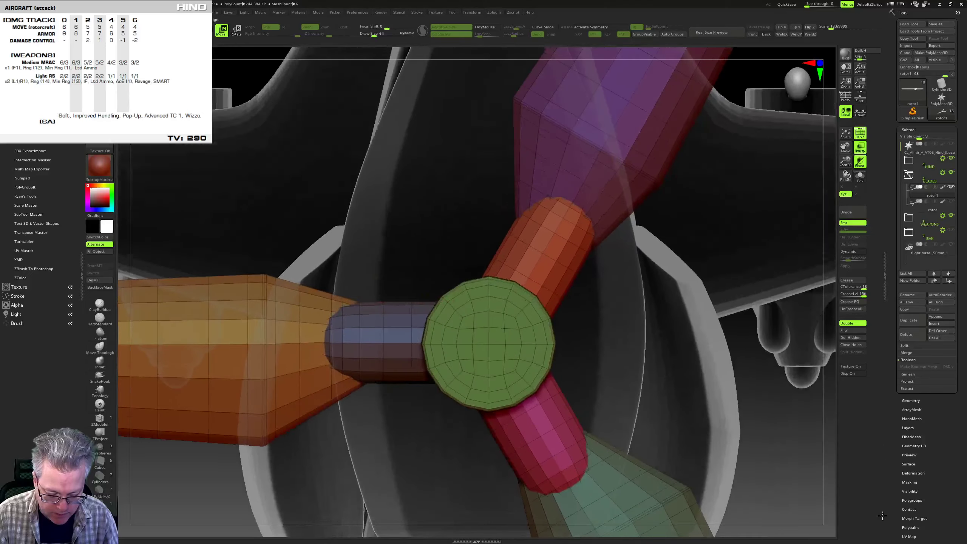
alt+drag(882, 516, 783, 541)
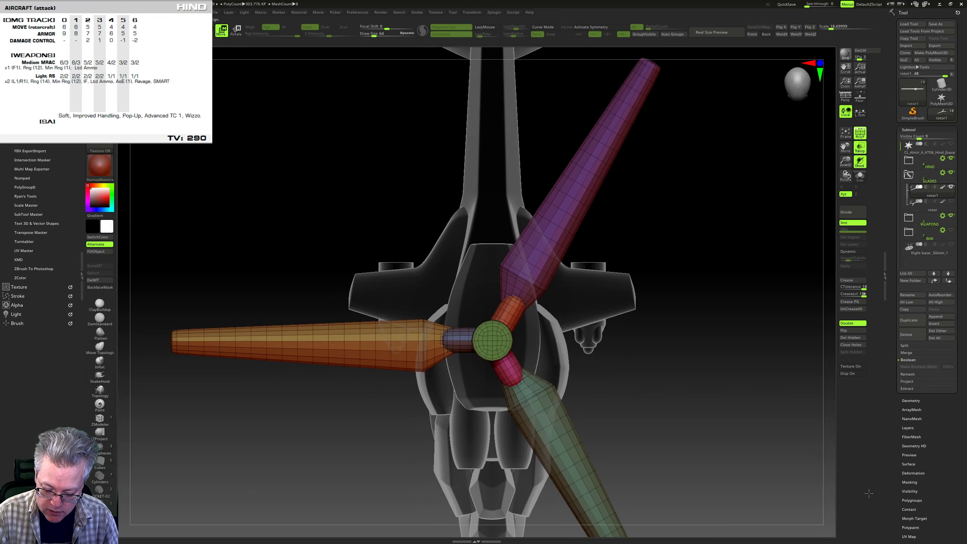
alt+drag(863, 491, 879, 515)
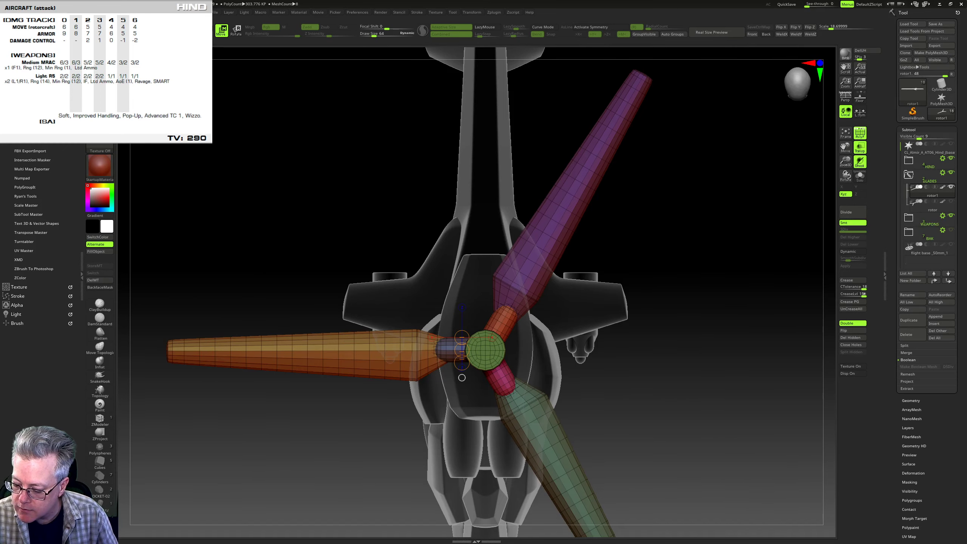
click(860, 96)
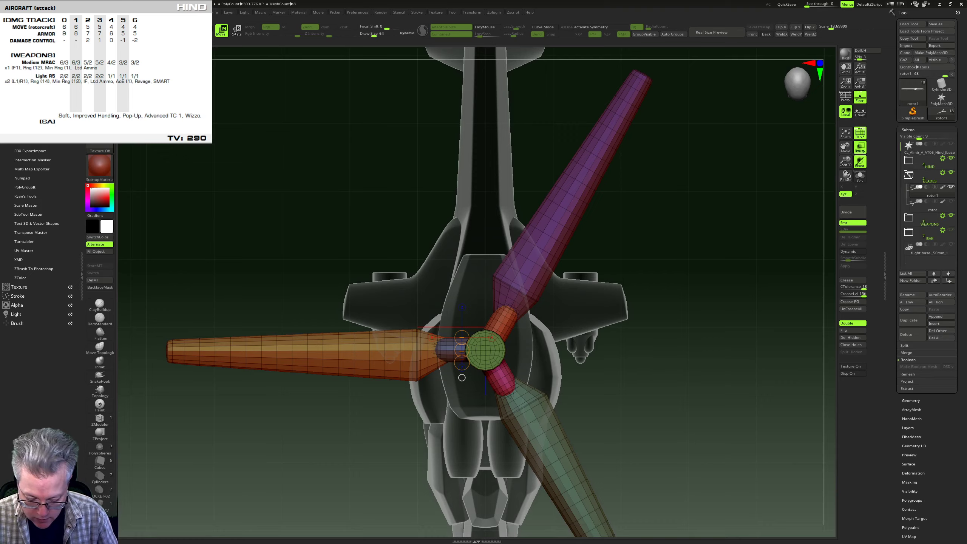
alt+drag(861, 453, 956, 520)
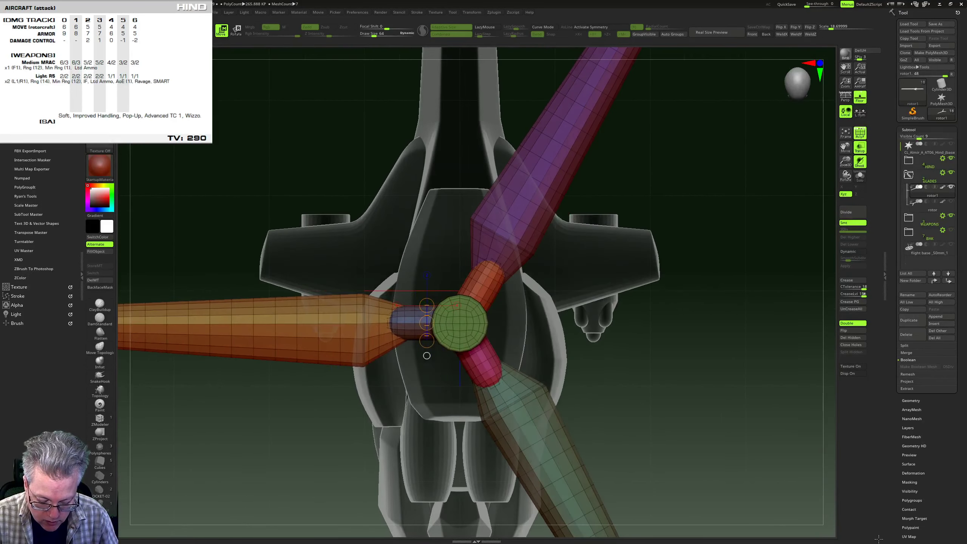
drag(881, 541, 760, 542)
drag(823, 516, 795, 514)
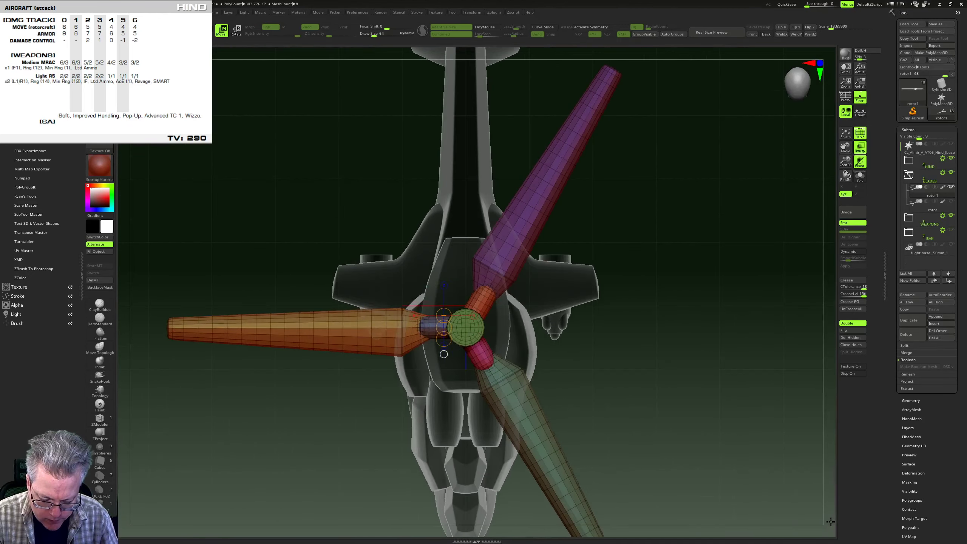
Step: Check which texture map is assigned to the rotor1 mesh
alt+drag(795, 476, 807, 366)
alt+drag(807, 366, 920, 451)
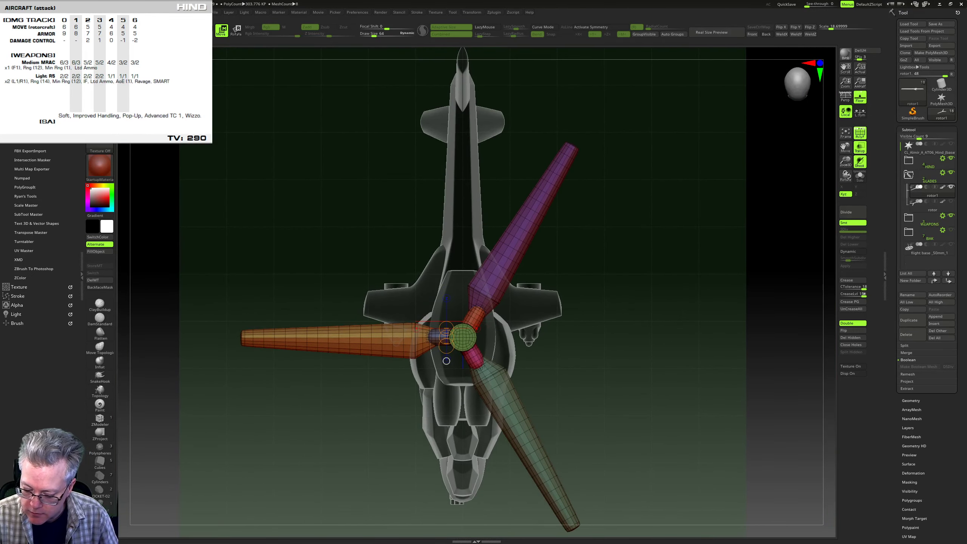
drag(893, 305, 893, 193)
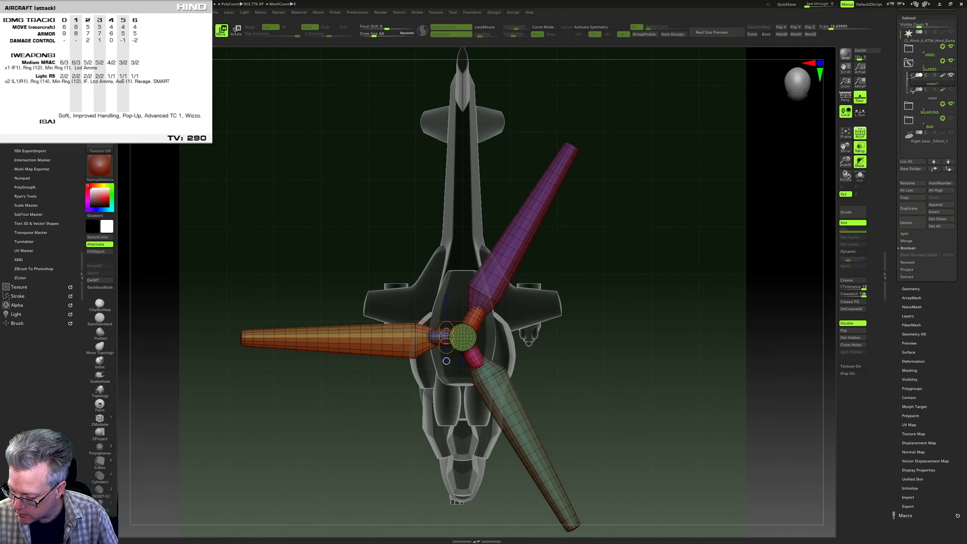
click(912, 434)
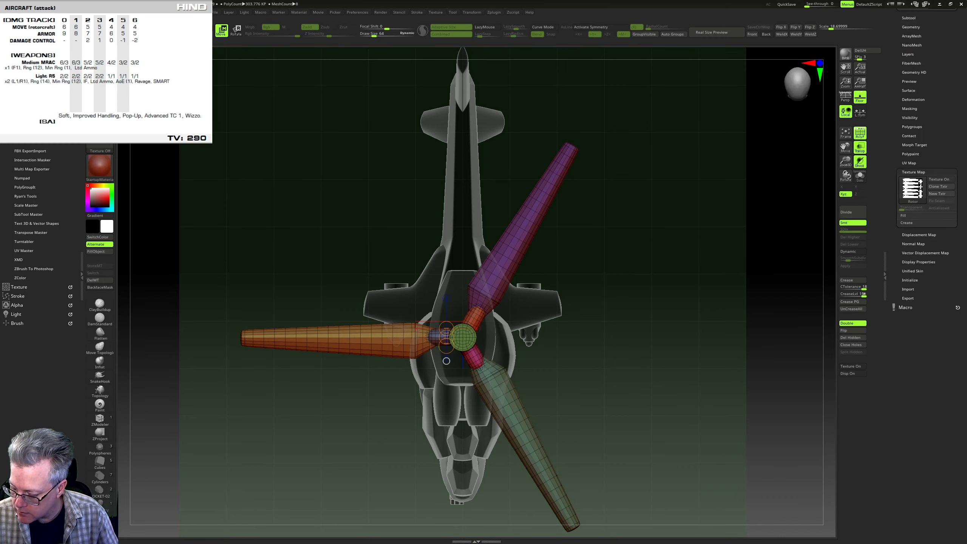
mouse_move(912, 296)
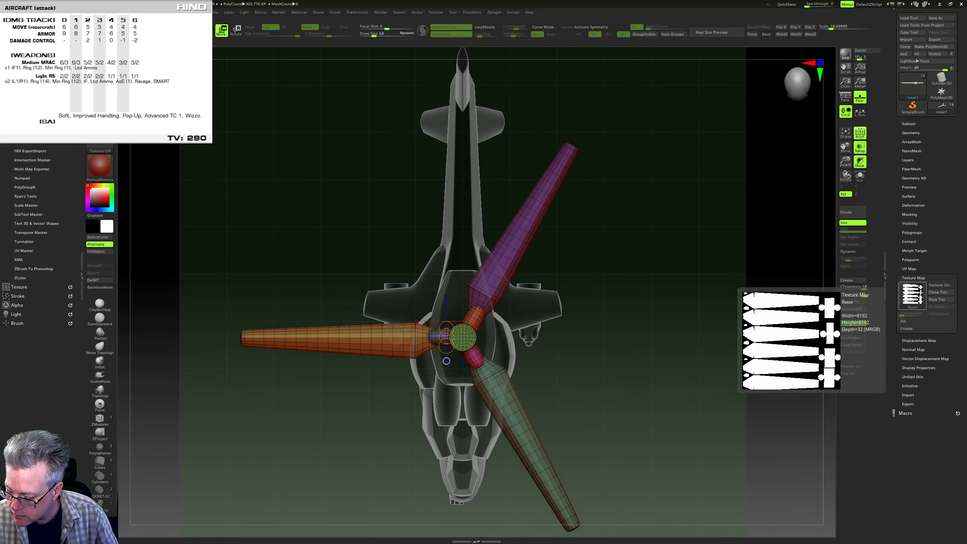
Step: Isolate the round hub polygroup of rotor1 and hide the HIND and WEAPONS folders
mouse_move(882, 532)
mouse_down()
mouse_move(893, 535)
mouse_move(877, 543)
mouse_move(893, 516)
mouse_move(886, 528)
mouse_up()
alt+drag(887, 542, 821, 543)
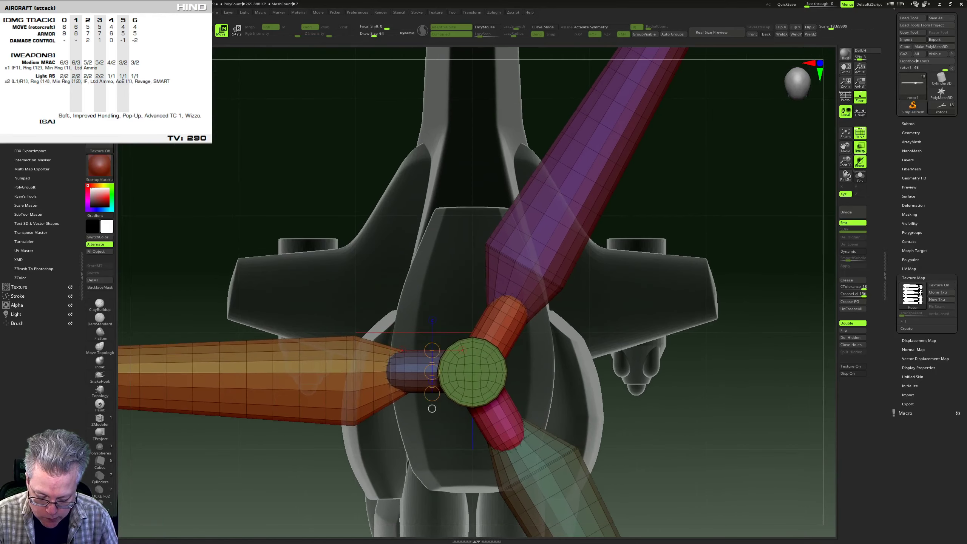
ctrl+shift+drag(451, 316, 462, 348)
key(ctrl+shift+a)
alt+drag(819, 522, 890, 514)
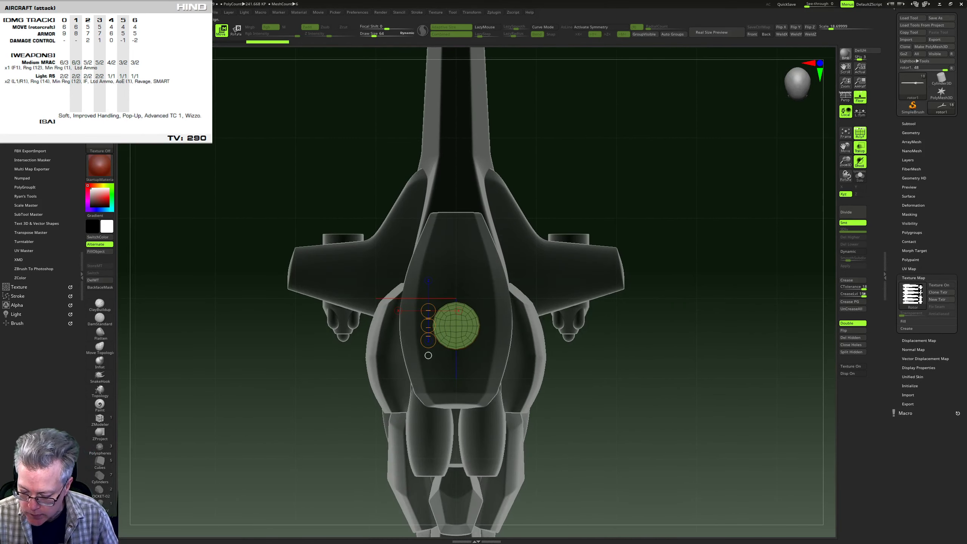
click(909, 124)
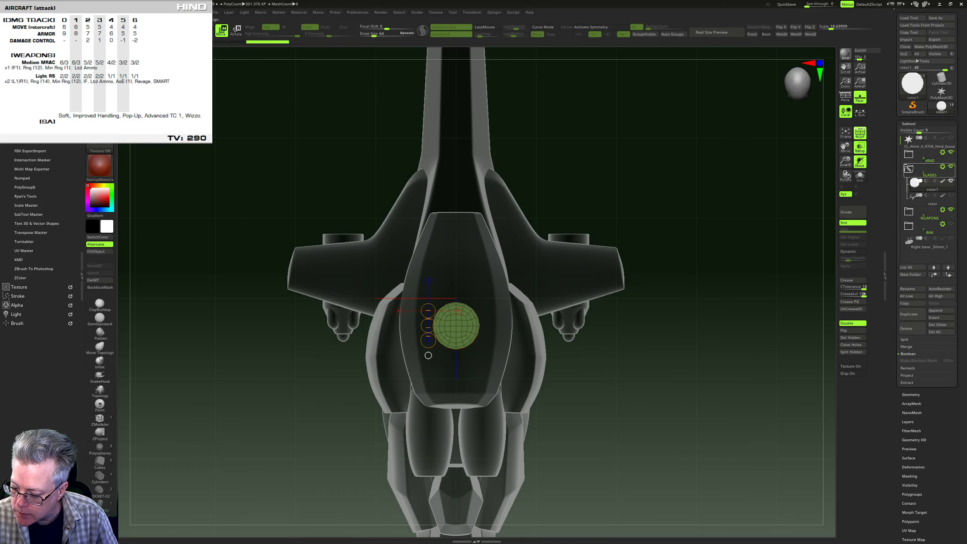
click(951, 152)
click(951, 210)
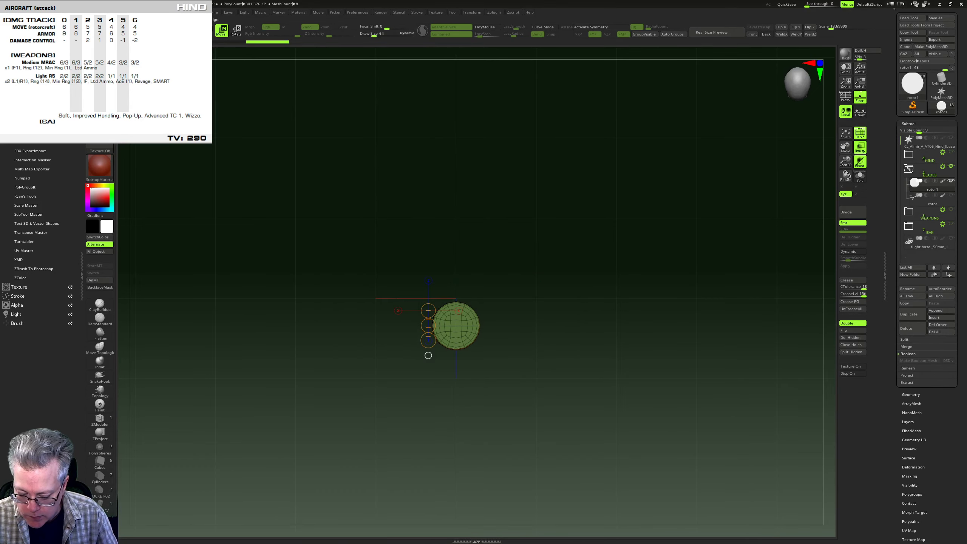
alt+drag(957, 529, 955, 530)
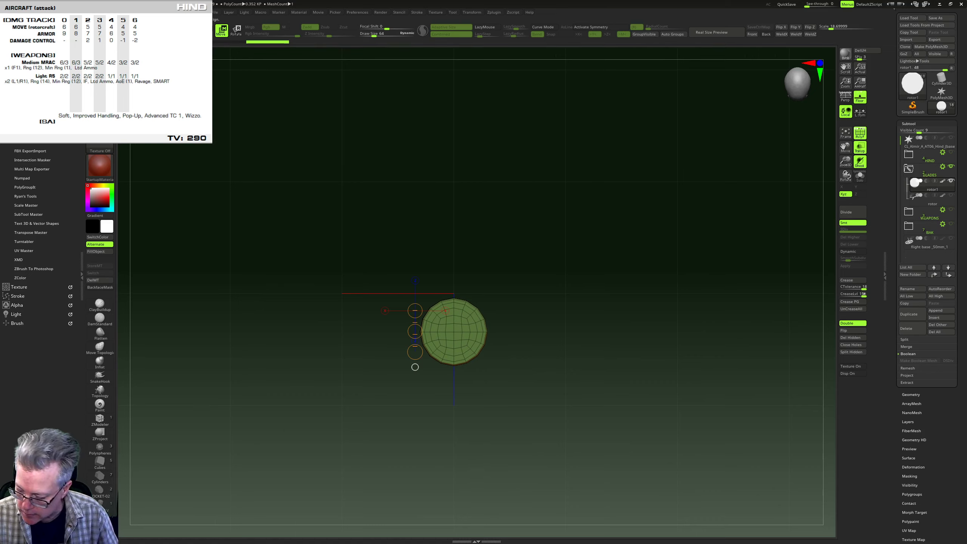
Step: Try a Z Position of 0 for the isolated hub and undo the change
click(911, 395)
click(908, 262)
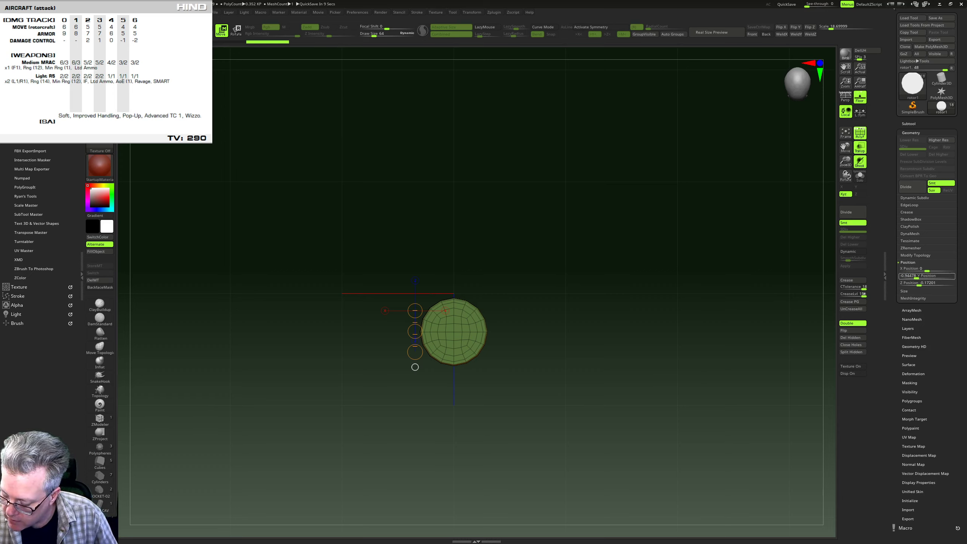
click(927, 282)
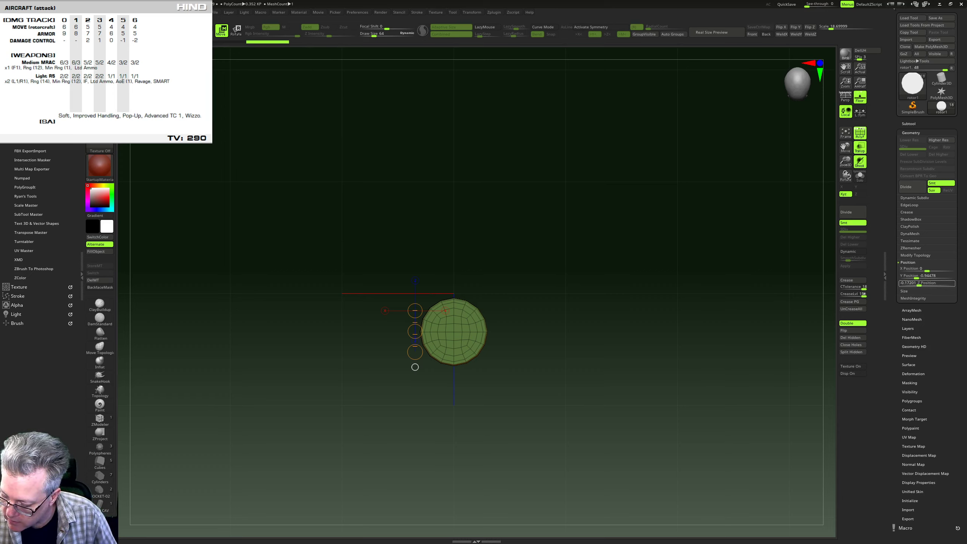
text(0)
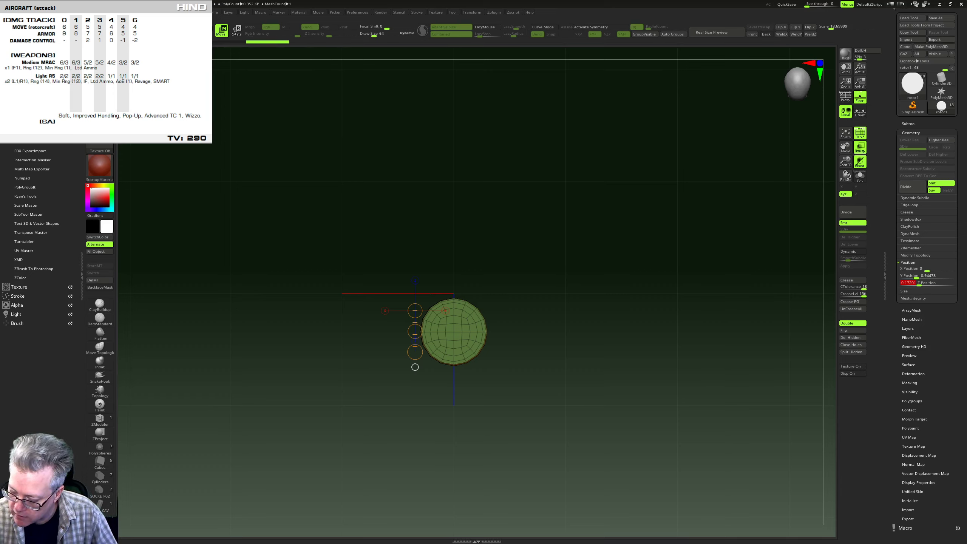
key(Return)
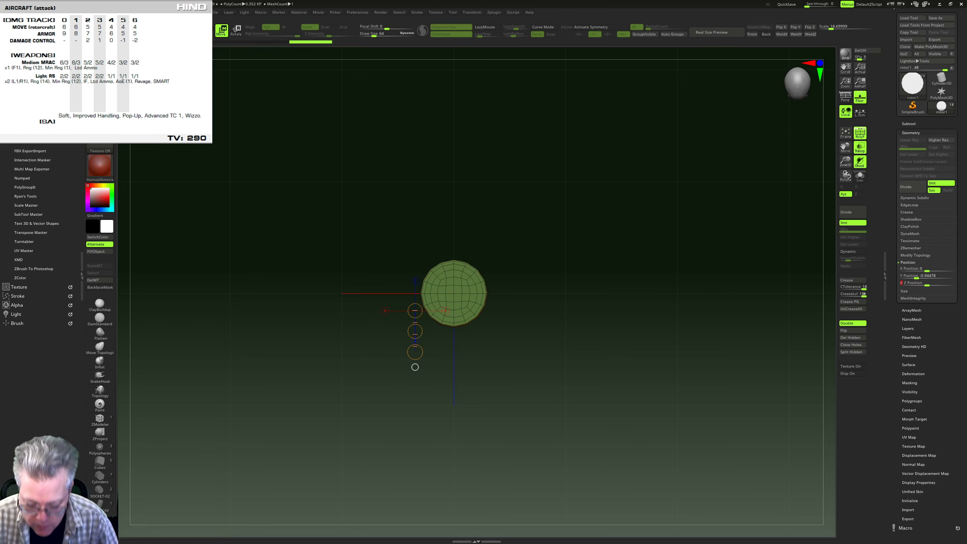
key(ctrl+z)
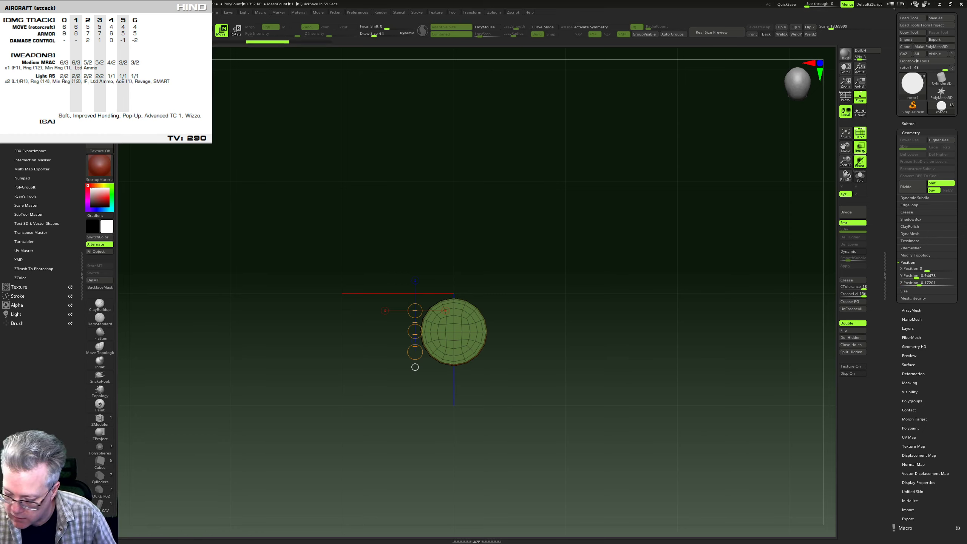
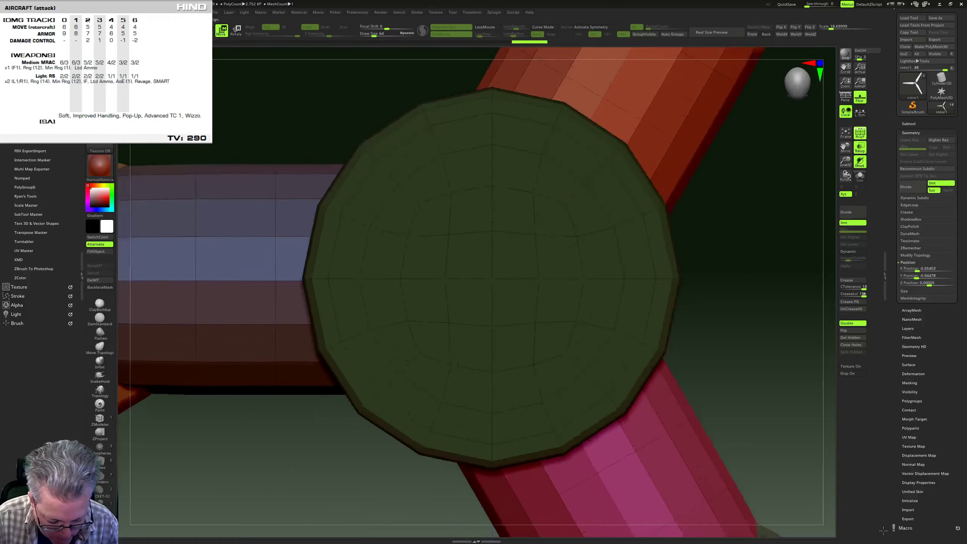
Step: Nudge the unmasked connectors and blades slightly along Z relative to the masked hub and clear the mask
drag(295, 311, 295, 469)
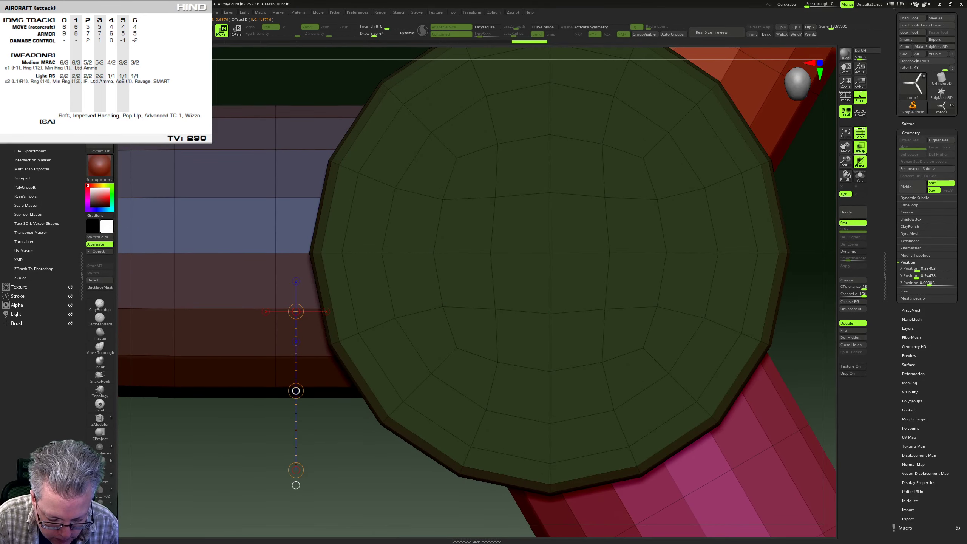
drag(296, 391, 296, 391)
ctrl+right_drag(296, 391, 746, 417)
ctrl+drag(547, 317, 565, 351)
ctrl+right_drag(571, 352, 801, 418)
alt+right_drag(801, 418, 893, 425)
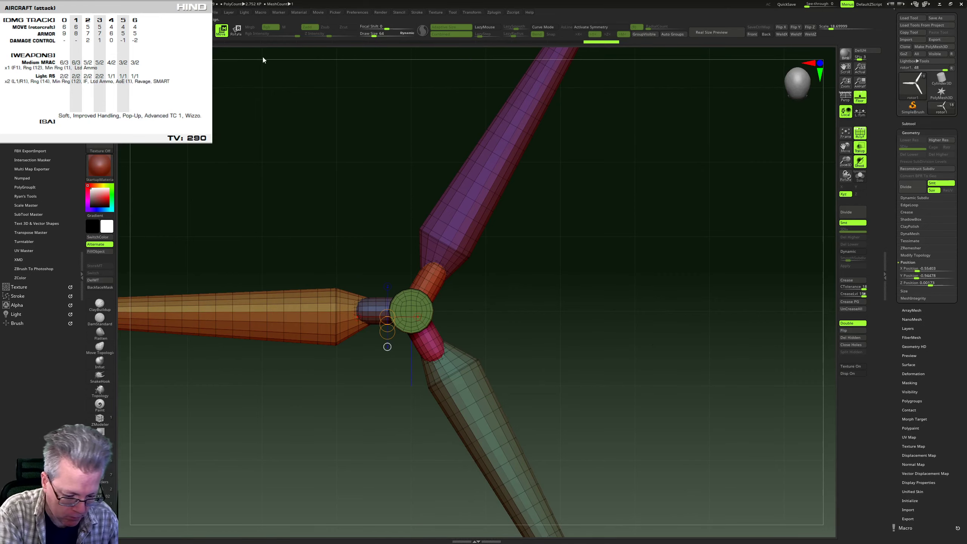
Step: Isolate the blue connector between the hub and the orange blade and turn off the floor grid
key(q)
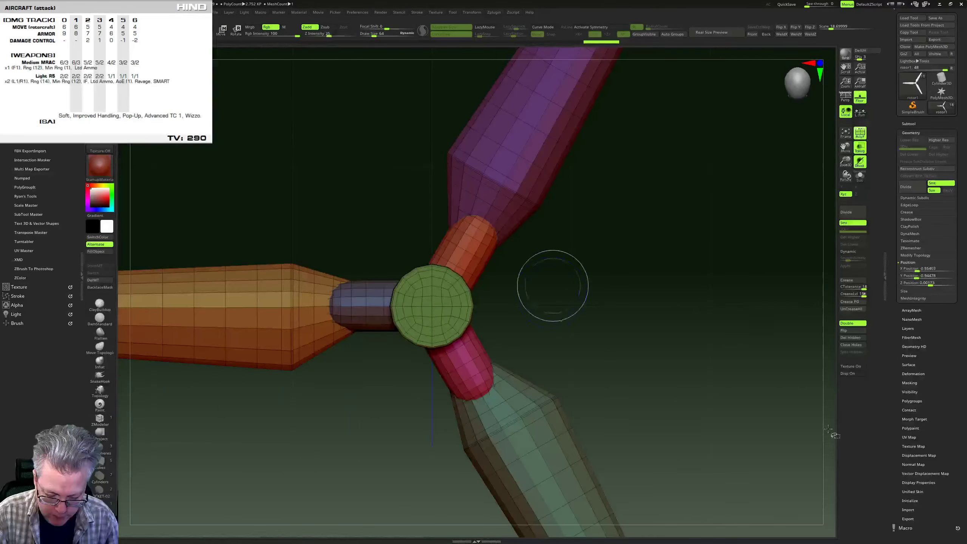
mouse_move(828, 428)
ctrl+right_down()
mouse_move(837, 456)
mouse_move(820, 380)
mouse_move(827, 441)
ctrl+right_up()
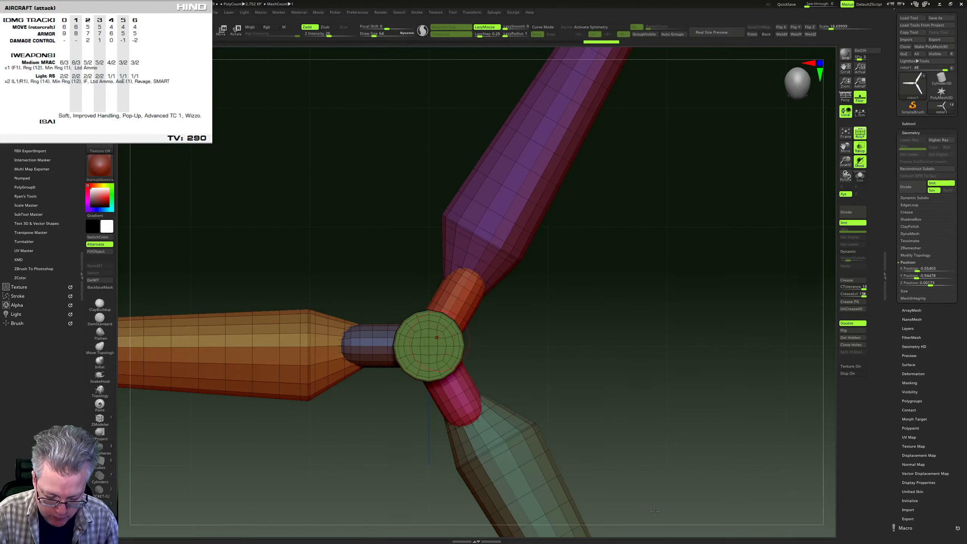
ctrl+shift+click(388, 346)
ctrl+right_drag(458, 359, 464, 372)
ctrl+shift+drag(497, 350, 473, 350)
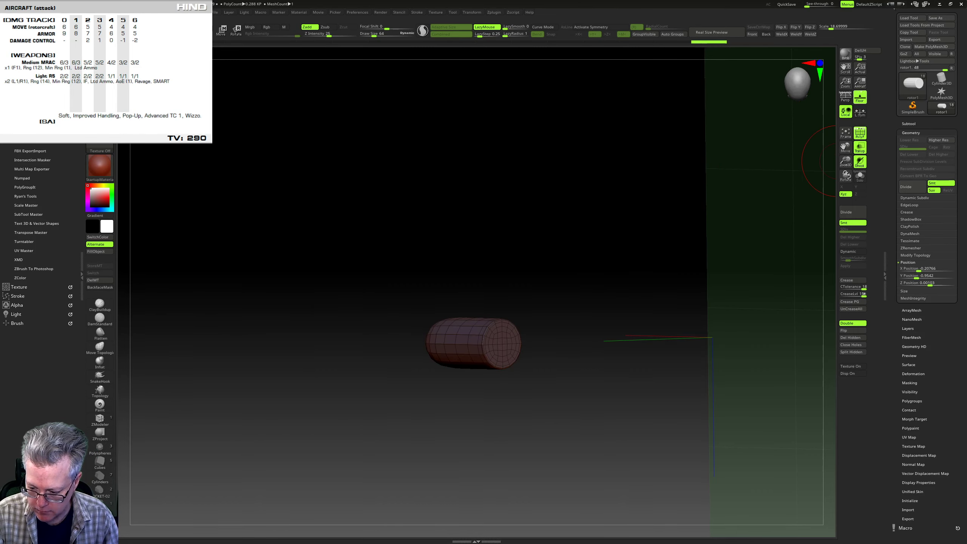
click(860, 97)
Step: Place a transpose line at the centre of the connector's flat end, pointing along its axis, and view it from above
right_drag(721, 243, 817, 520)
key(w)
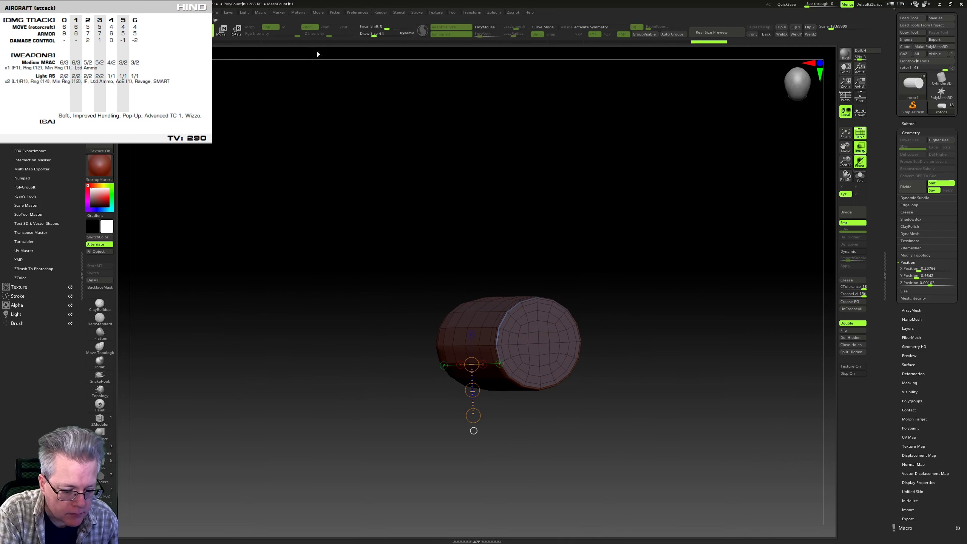
click(537, 343)
shift+right_drag(666, 415, 698, 519)
ctrl+right_drag(872, 519, 871, 484)
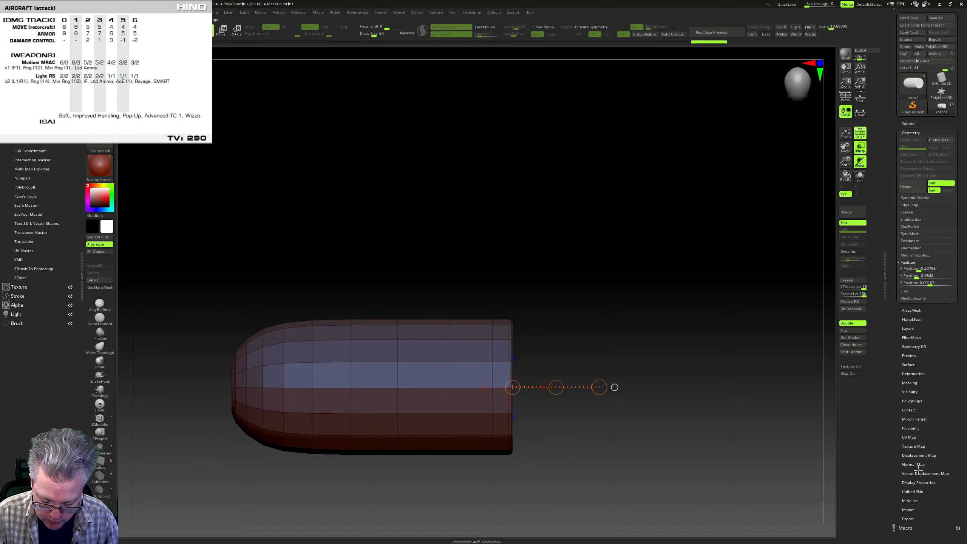
Step: Mask every rotor part except the blue connector and scale the connector's thickness down slightly
ctrl+click(871, 487)
ctrl+shift+click(872, 488)
ctrl+click(872, 488)
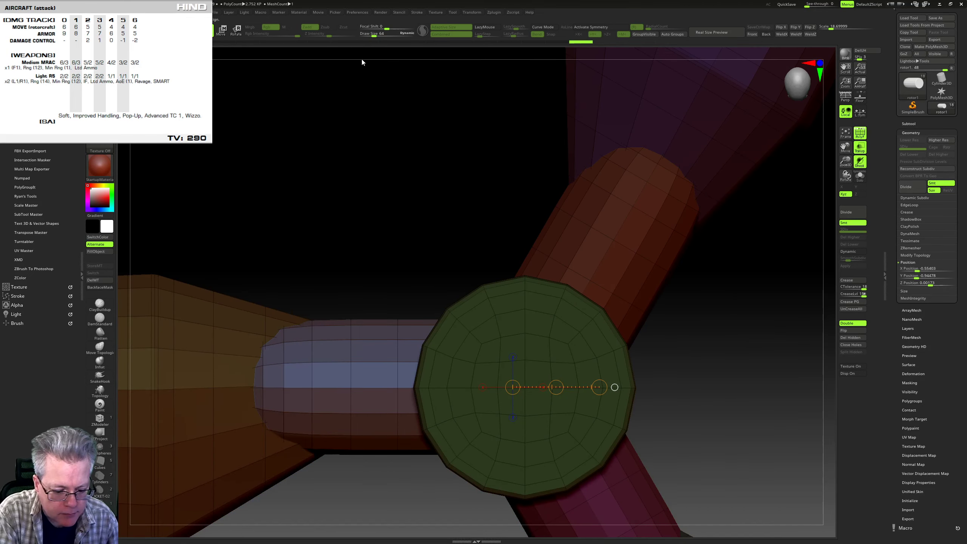
mouse_move(555, 387)
mouse_down()
mouse_move(547, 387)
mouse_move(555, 387)
mouse_up()
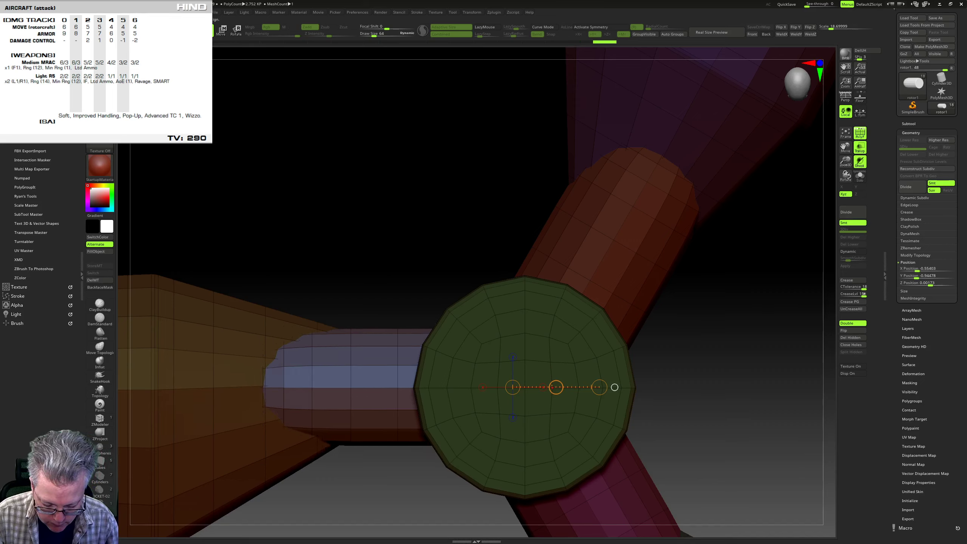
Step: Measure across the slimmed connector with a vertical transpose line and compare its size by undoing and redoing the scaling
drag(397, 328, 397, 460)
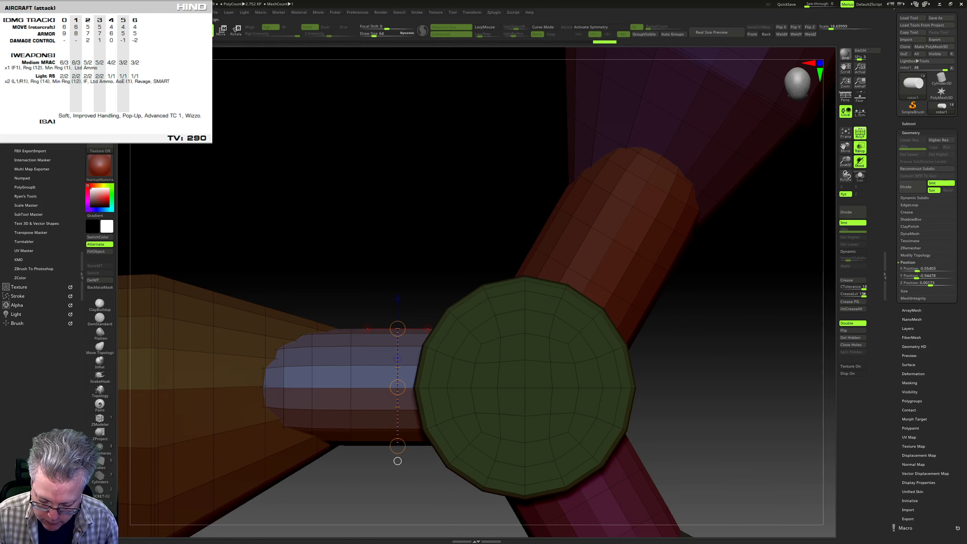
key(ctrl+z)
key(ctrl+z)
key(ctrl+shift+z)
key(ctrl+shift+z)
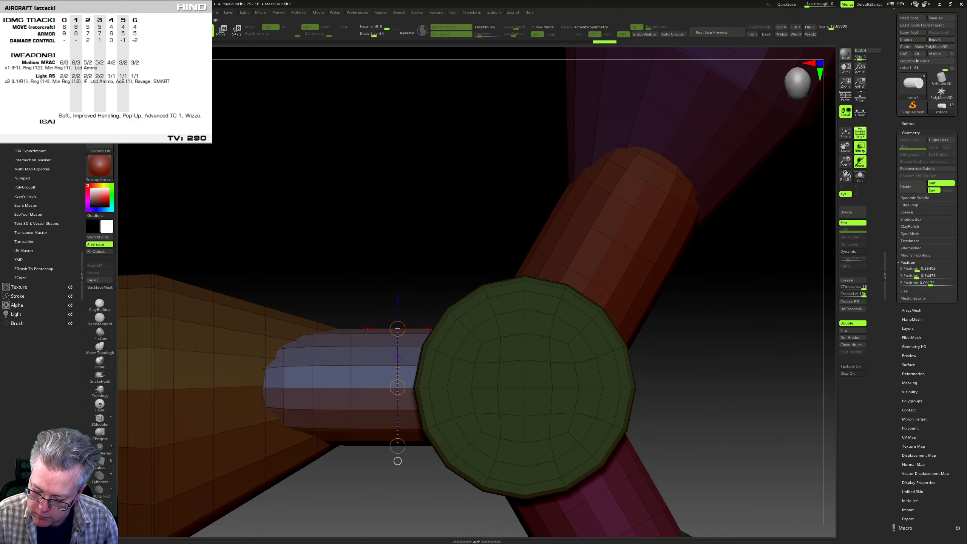
Step: Isolate the whole blue connector again and measure across its body with a vertical transpose line
ctrl+shift+drag(407, 290, 395, 487)
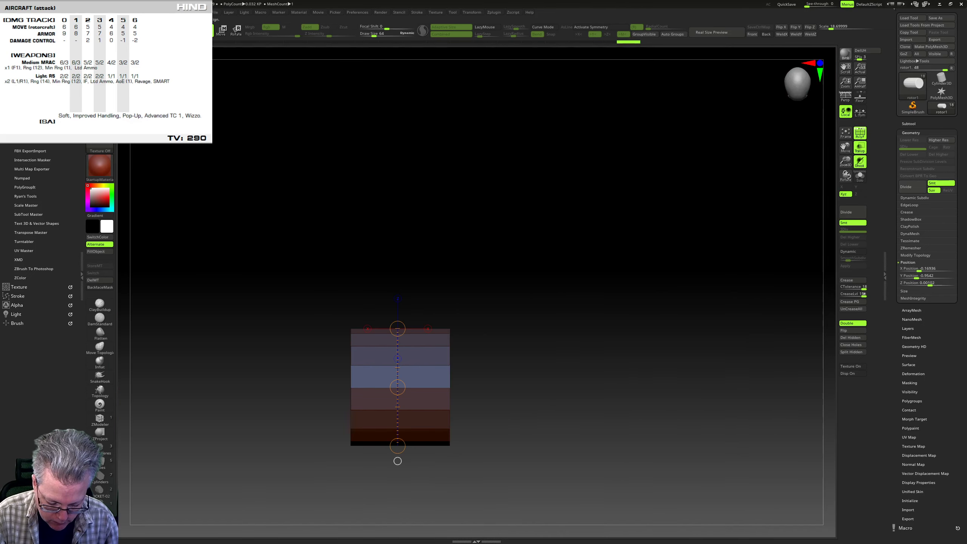
key(ctrl+shift+a)
drag(560, 386, 512, 387)
mouse_move(840, 538)
mouse_down()
mouse_move(882, 540)
mouse_move(851, 530)
mouse_up()
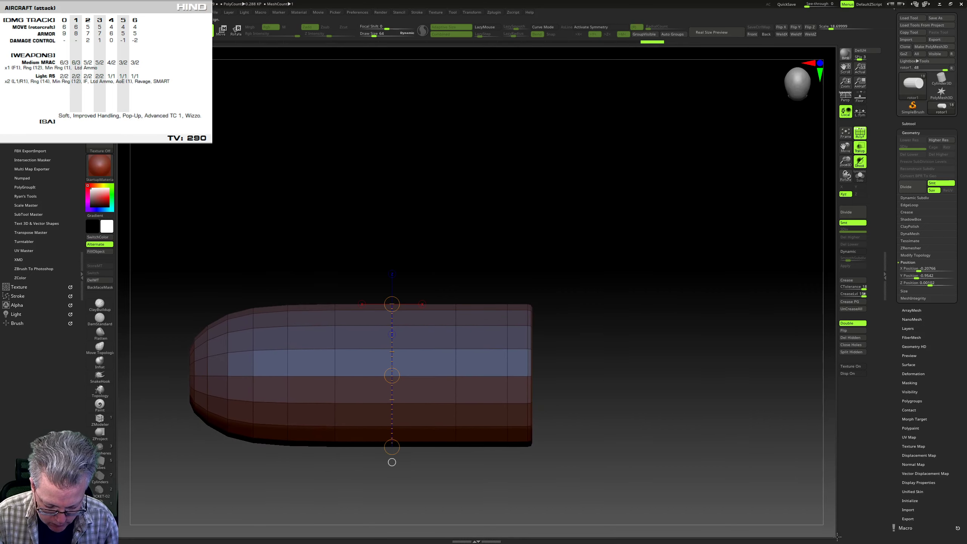
alt+drag(897, 499, 910, 543)
mouse_move(472, 519)
mouse_down()
mouse_move(491, 524)
mouse_move(456, 522)
mouse_move(466, 520)
mouse_up()
alt+drag(467, 520, 472, 480)
drag(410, 469, 447, 542)
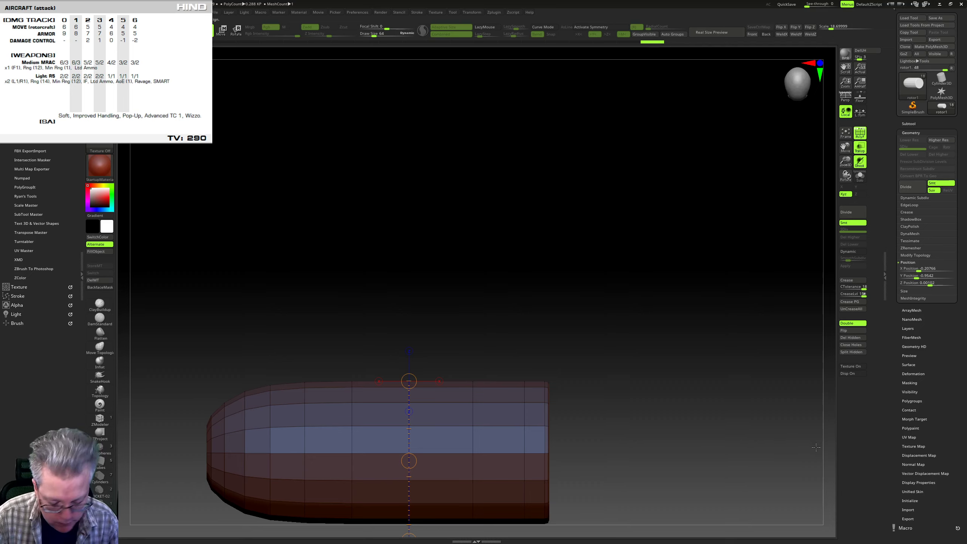
Step: Draw a long horizontal transpose line outward from the centre of the connector's flat end
mouse_move(628, 455)
mouse_down()
mouse_move(586, 457)
mouse_move(609, 454)
mouse_up()
click(534, 454)
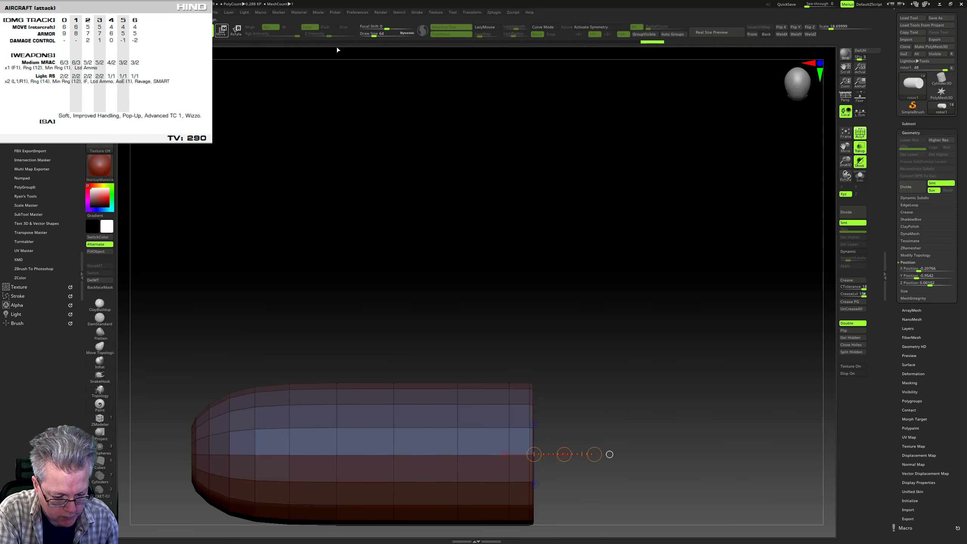
key(w)
key(q)
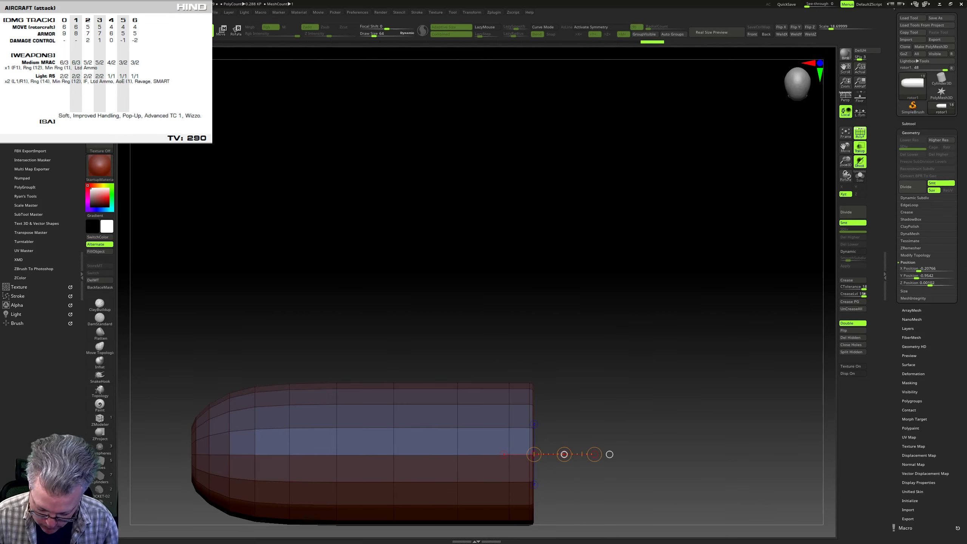
drag(564, 455, 815, 454)
Step: Activate Dynamic Subdiv on the rotor with the Always YES option and measure across the smoothed blue connector
key(d)
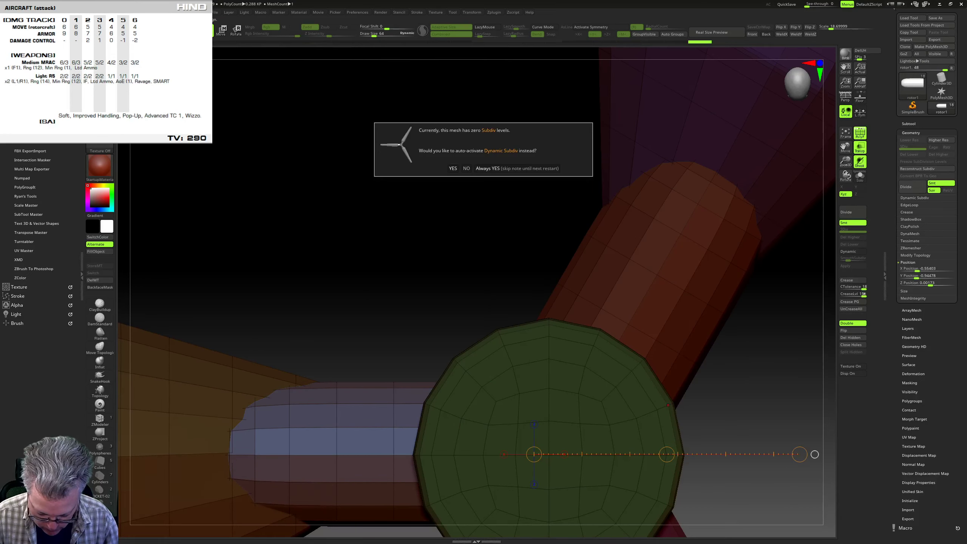
click(516, 168)
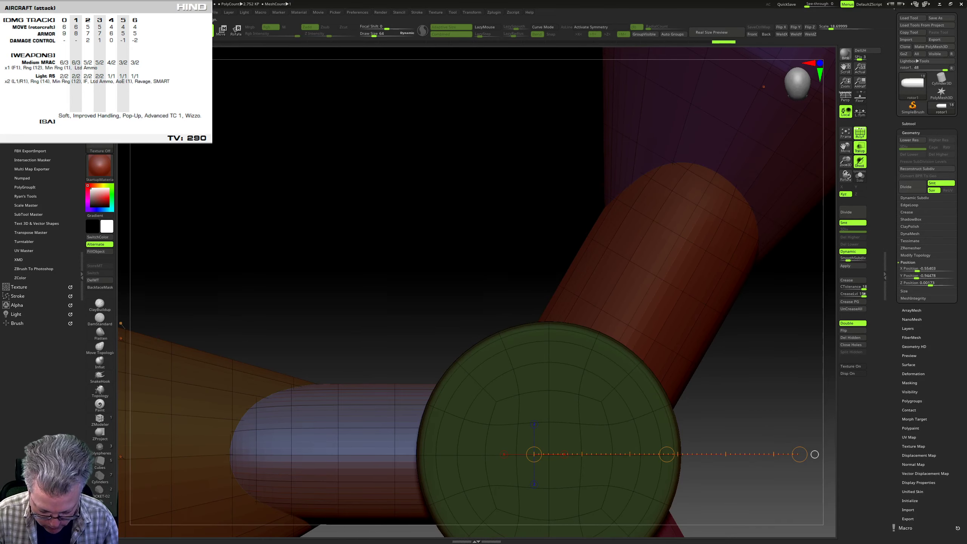
ctrl+right_drag(572, 438, 573, 383)
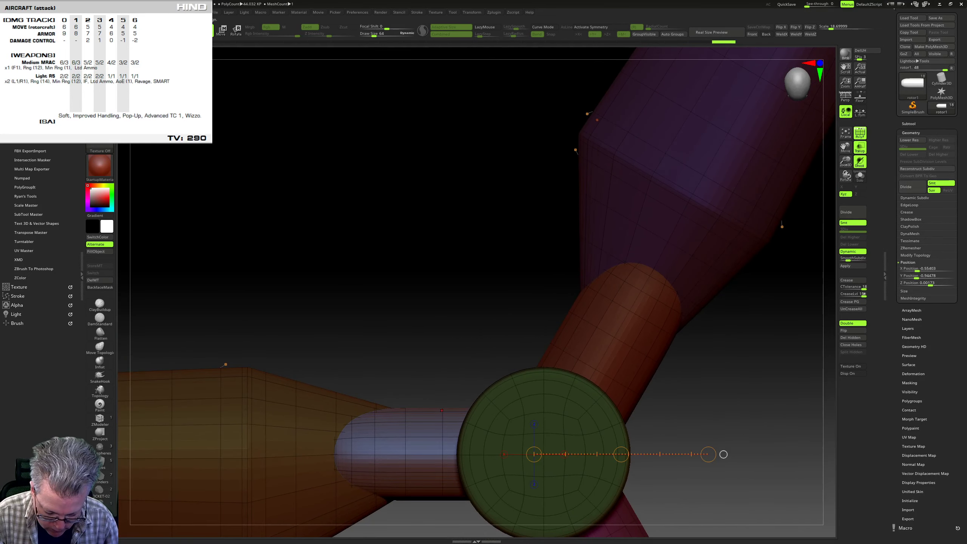
drag(441, 407, 441, 517)
ctrl+right_drag(643, 528, 631, 485)
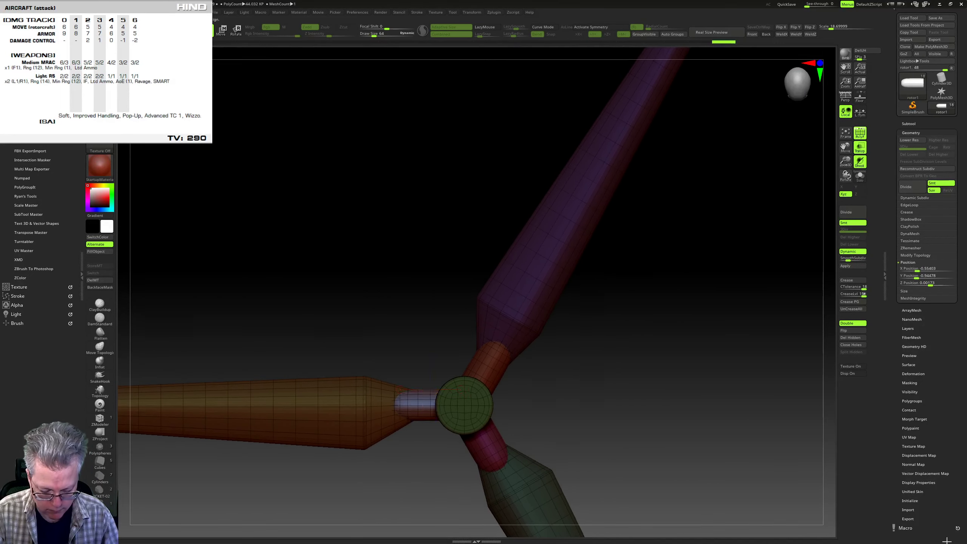
Step: Measure across the blue connector with a vertical transpose line and unmask the rest of the rotor
right_drag(946, 529, 940, 421)
right_drag(933, 438, 902, 374)
alt+right_drag(901, 374, 889, 405)
key(ctrl+z)
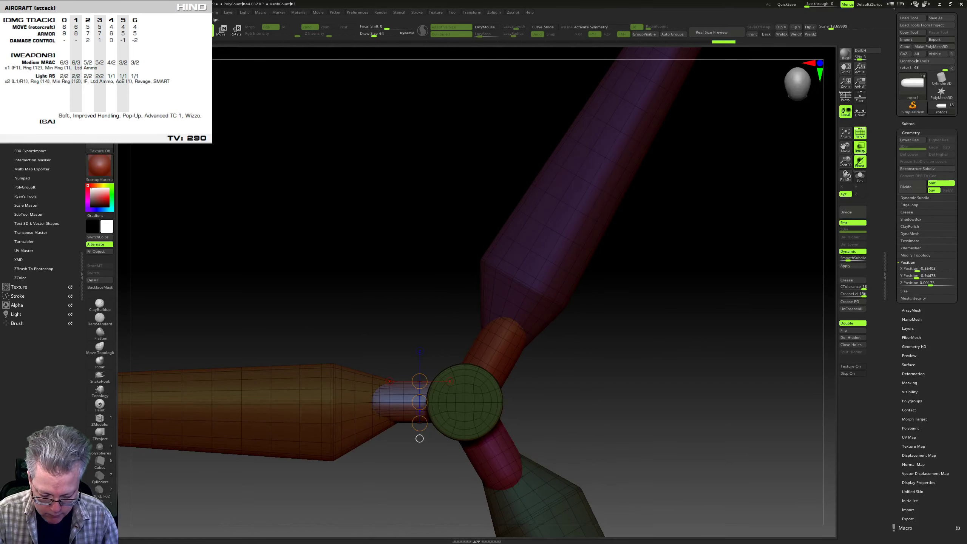
key(ctrl+z)
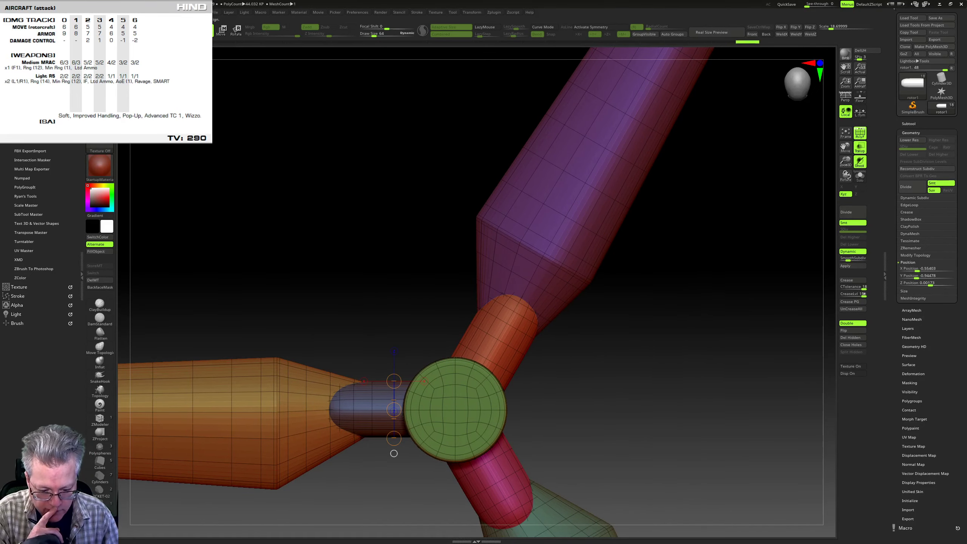
Step: Isolate the orange connector of the purple blade and measure across its body with an angled transpose line
alt+drag(796, 539, 925, 528)
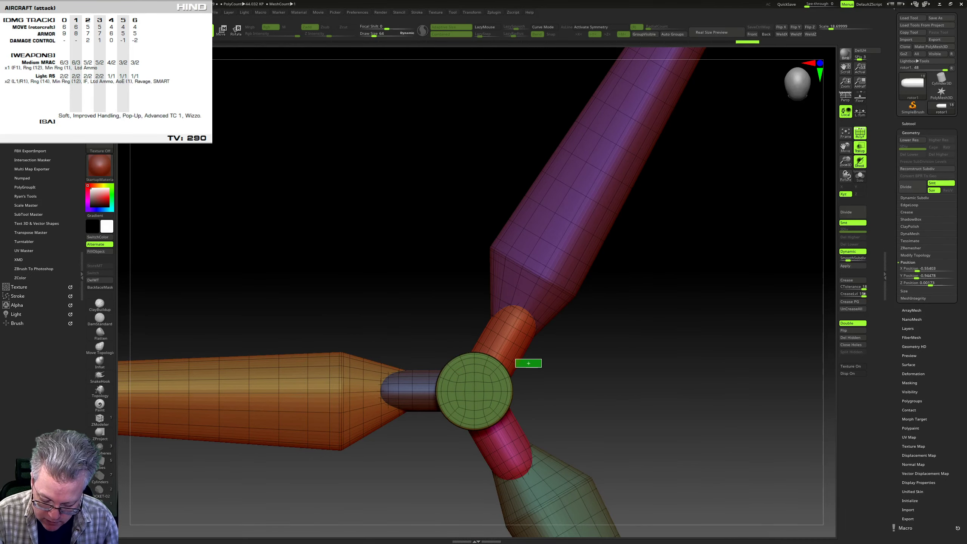
key(ctrl+z)
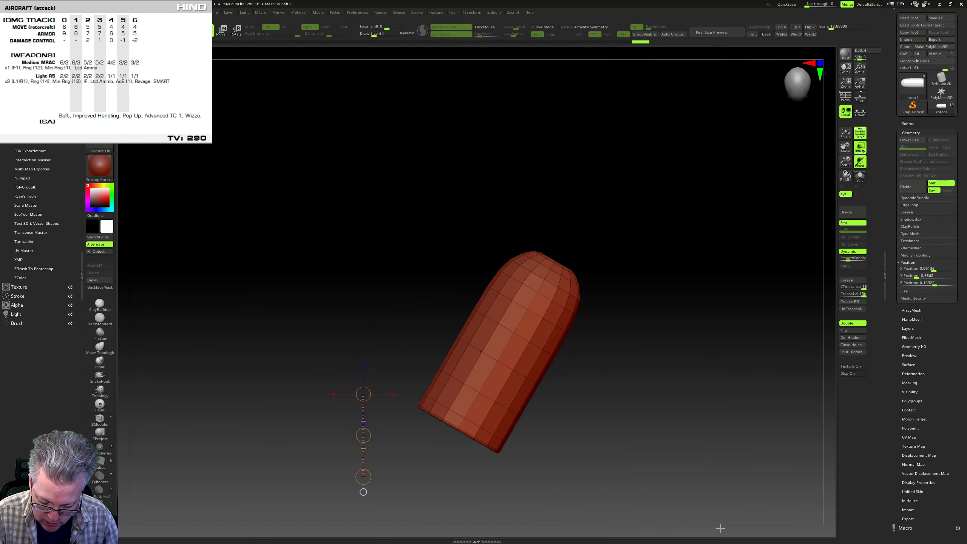
drag(497, 360, 572, 404)
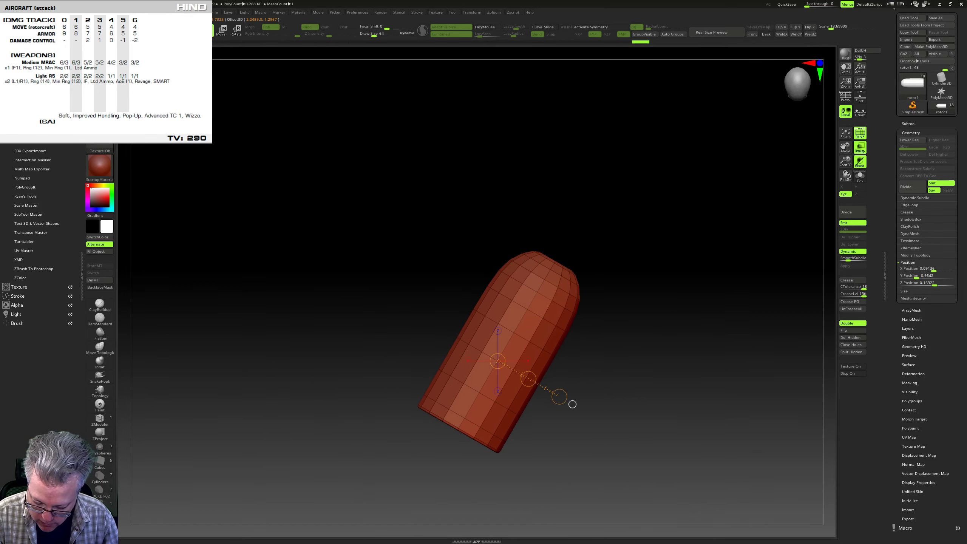
ctrl+right_drag(654, 411, 618, 435)
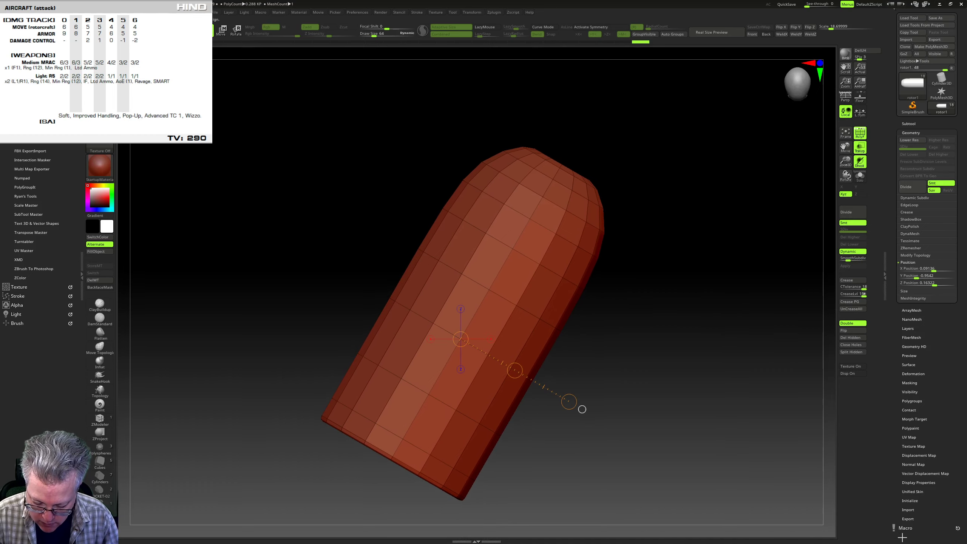
Step: Draw a transpose line outward from the centre of the orange connector's flat end, then show the rotor with everything except that connector masked
alt+drag(561, 408, 532, 415)
click(399, 406)
ctrl+click(370, 457)
ctrl+shift+click(369, 457)
ctrl+click(369, 457)
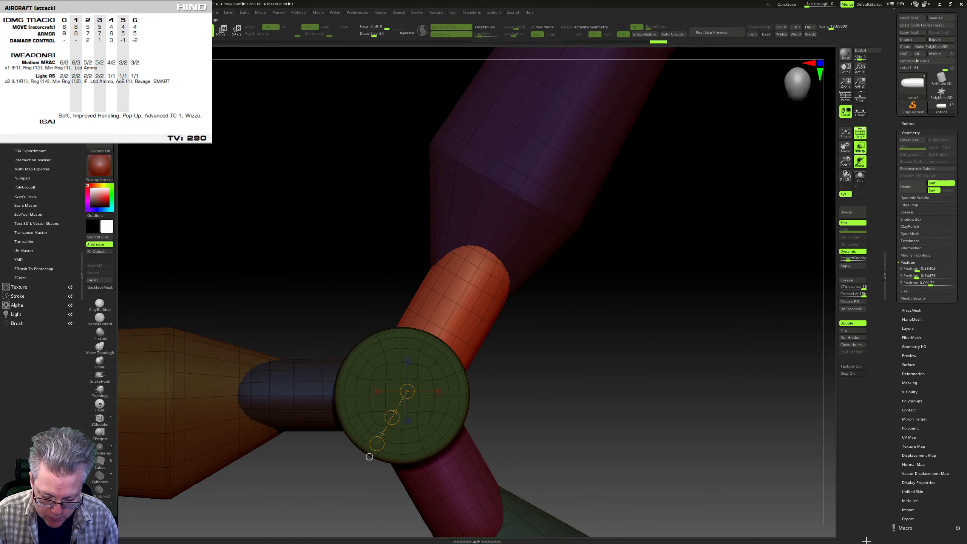
alt+drag(369, 456, 386, 489)
alt+drag(666, 426, 680, 468)
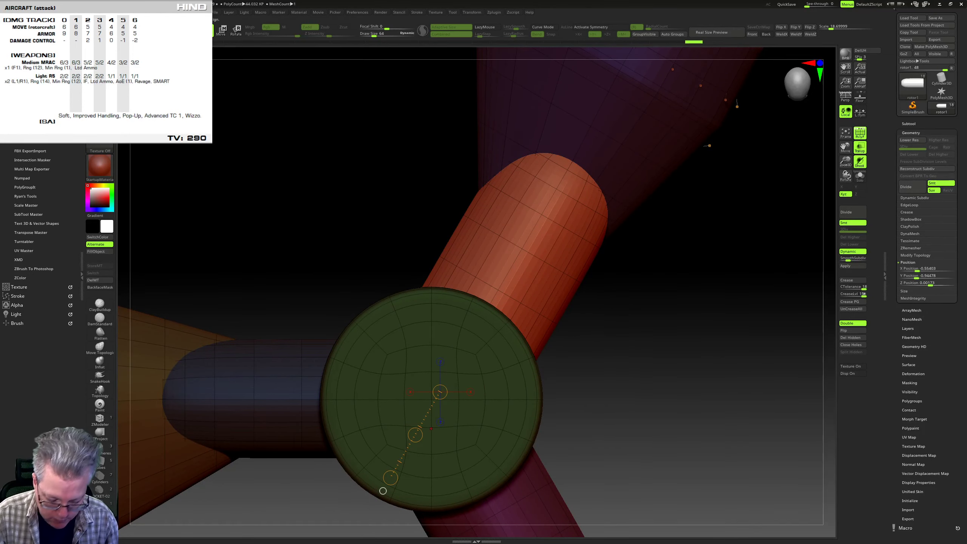
Step: Slim the orange connector by scaling it around the transpose line and measure across its smoothed body
drag(415, 435, 422, 423)
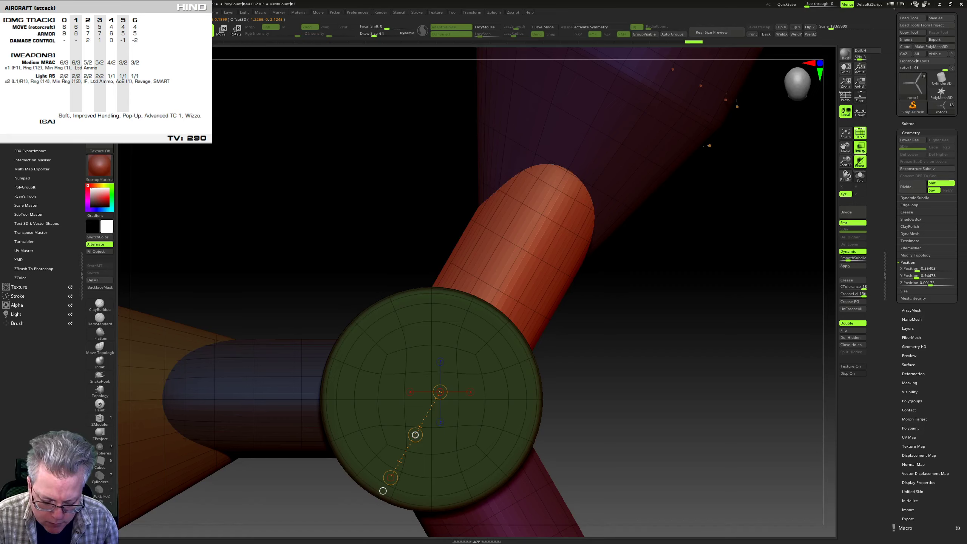
drag(415, 435, 410, 442)
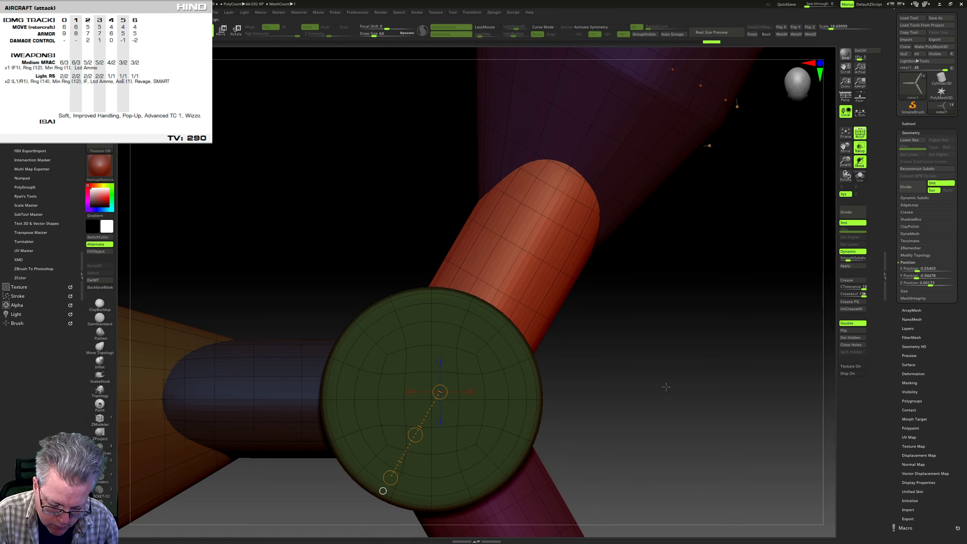
mouse_move(447, 260)
mouse_down()
mouse_move(511, 296)
mouse_move(481, 254)
mouse_move(470, 270)
mouse_move(567, 329)
mouse_up()
key(shift+d)
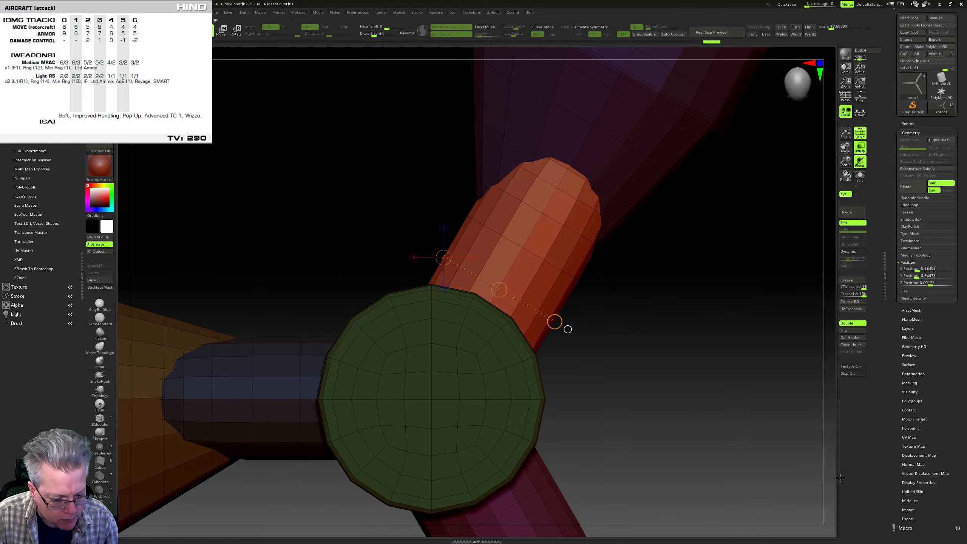
key(d)
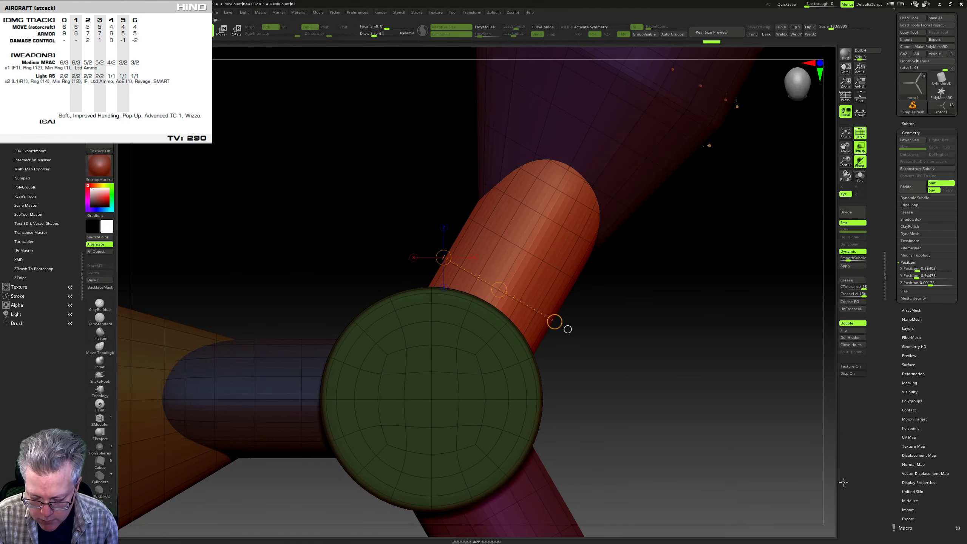
drag(502, 284, 503, 285)
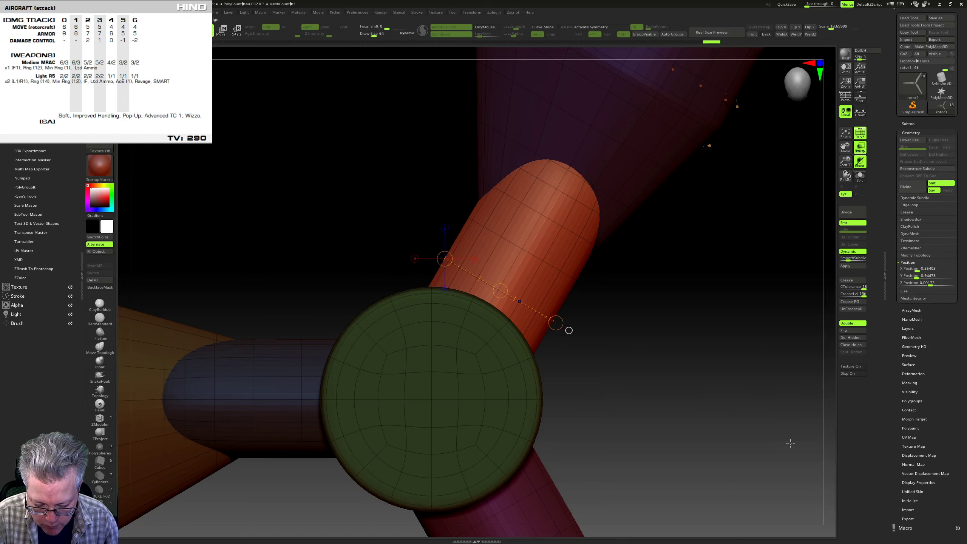
drag(569, 330, 566, 329)
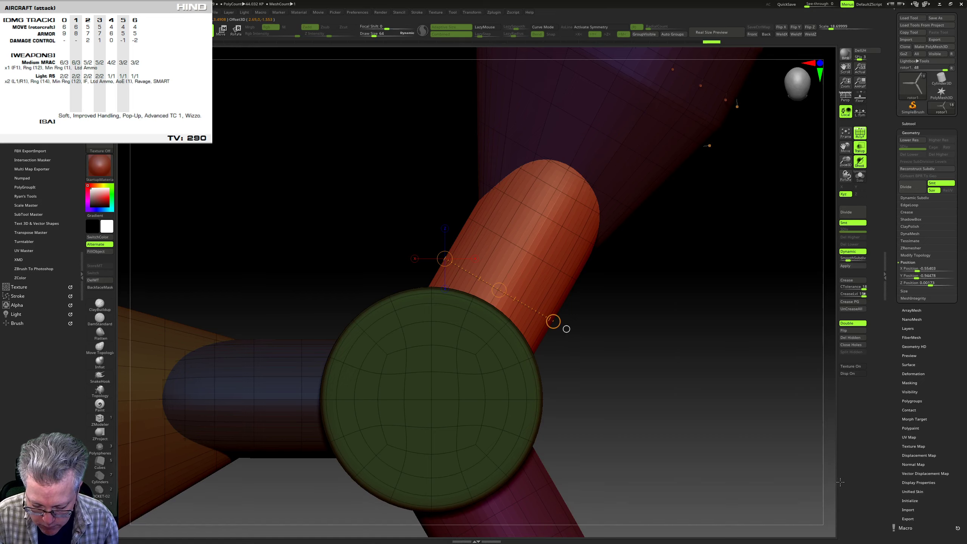
Step: Compare the orange connector's width before and after by undoing and redoing the scaling
key(ctrl+z)
key(ctrl+z)
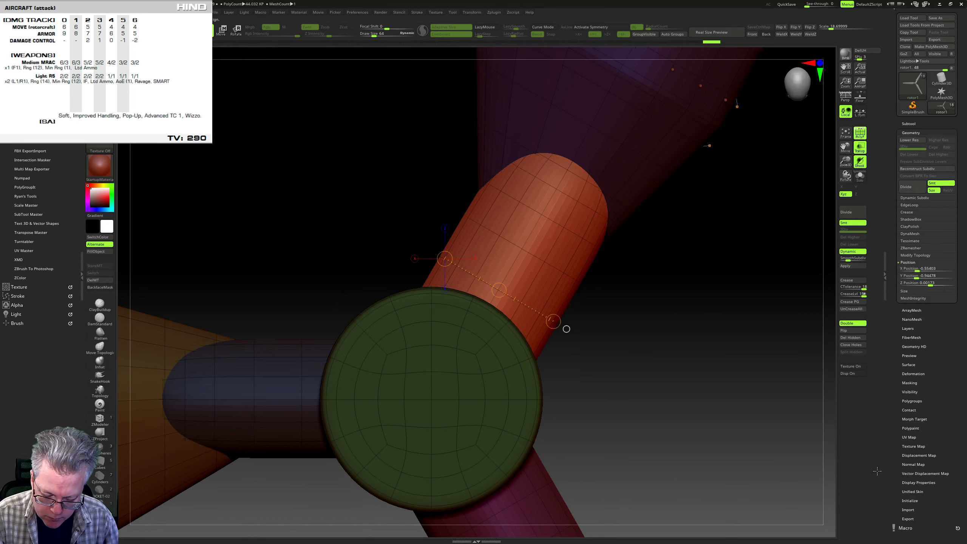
key(ctrl+shift+z)
key(ctrl+shift+z)
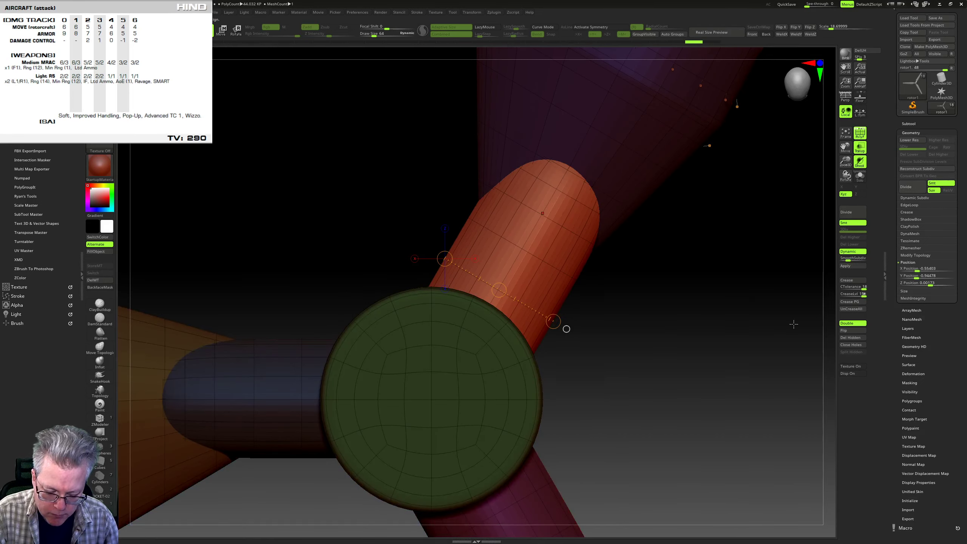
Step: Isolate the orange connector again and draw a long transpose line outward along its axis from the flat end's centre
key(q)
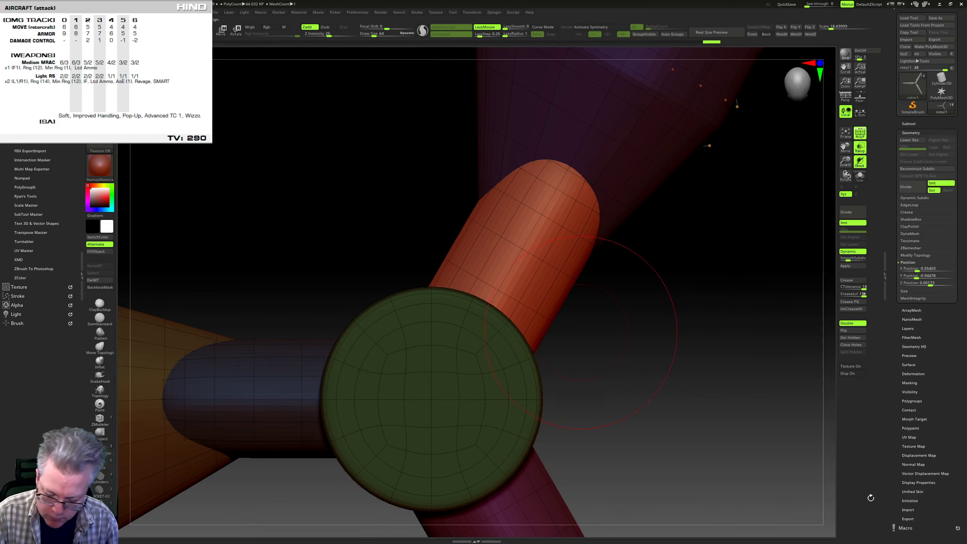
key(w)
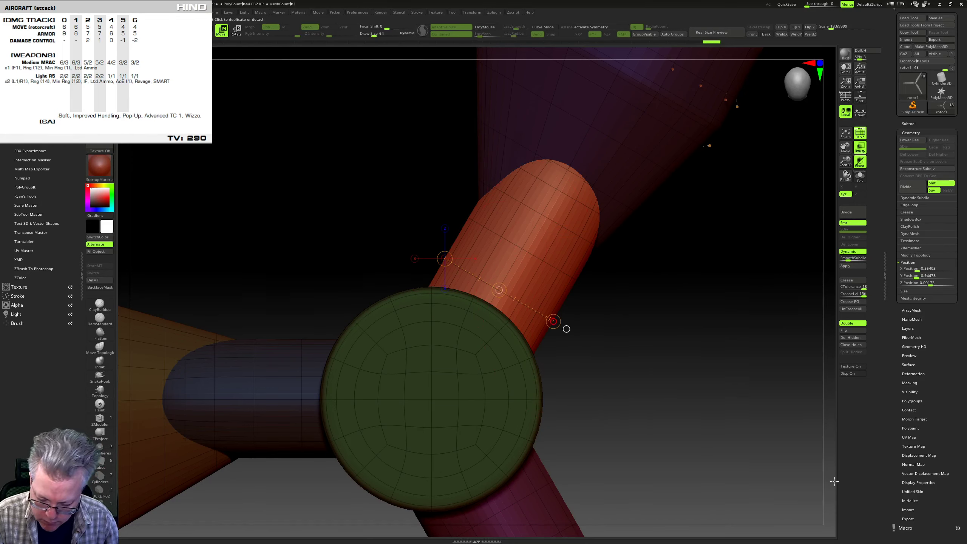
ctrl+shift+drag(549, 315, 541, 340)
key(ctrl+shift+a)
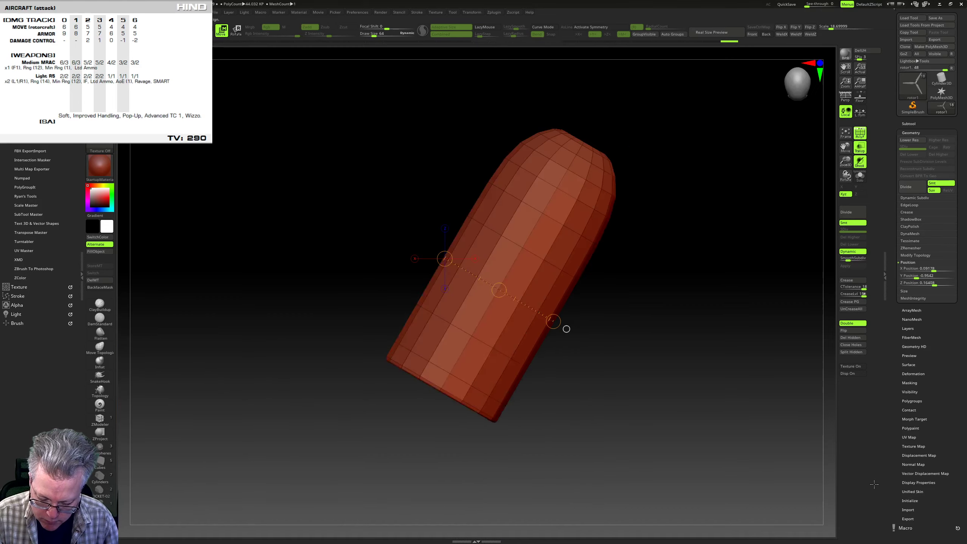
drag(739, 531, 751, 514)
click(447, 383)
drag(415, 430, 376, 506)
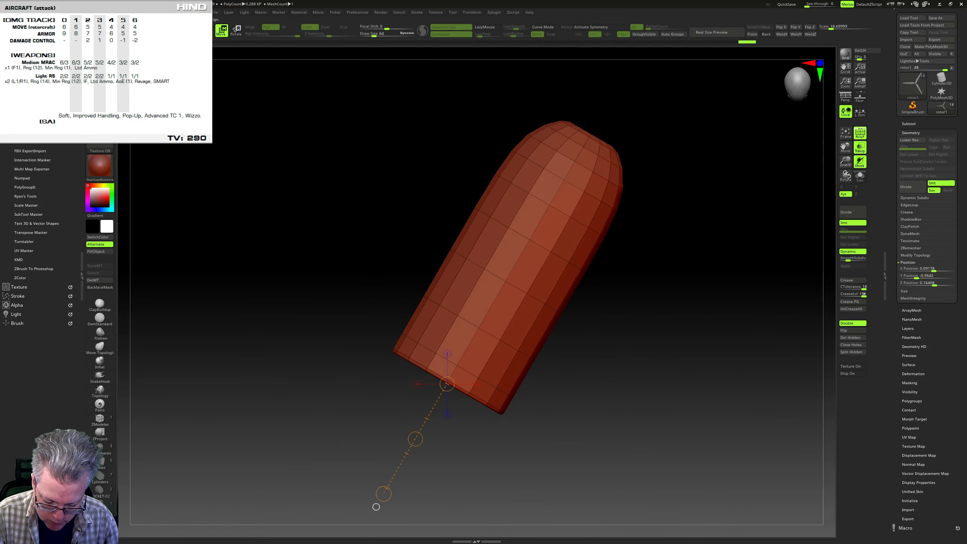
Step: Scale the orange connector slightly thinner around the long transpose line and show the whole rotor again
click(207, 31)
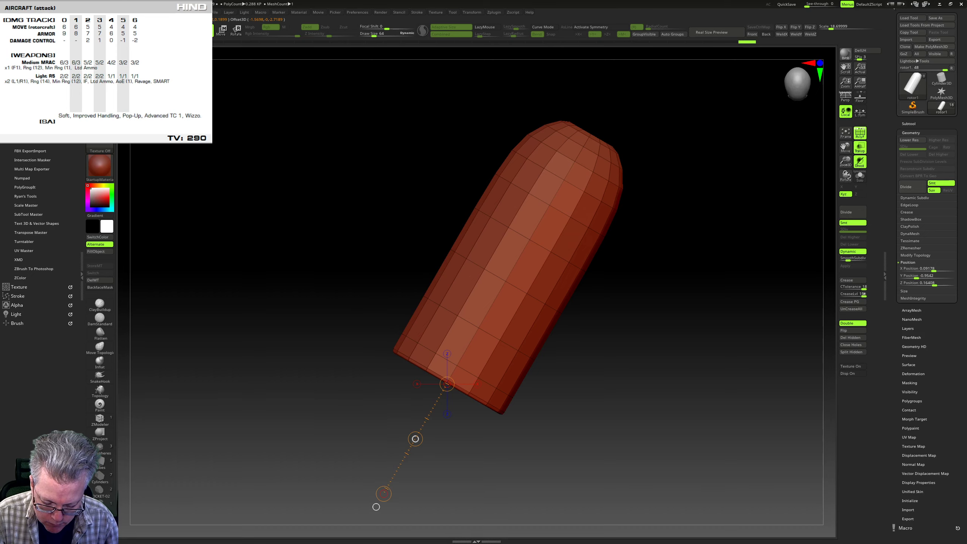
drag(415, 439, 417, 438)
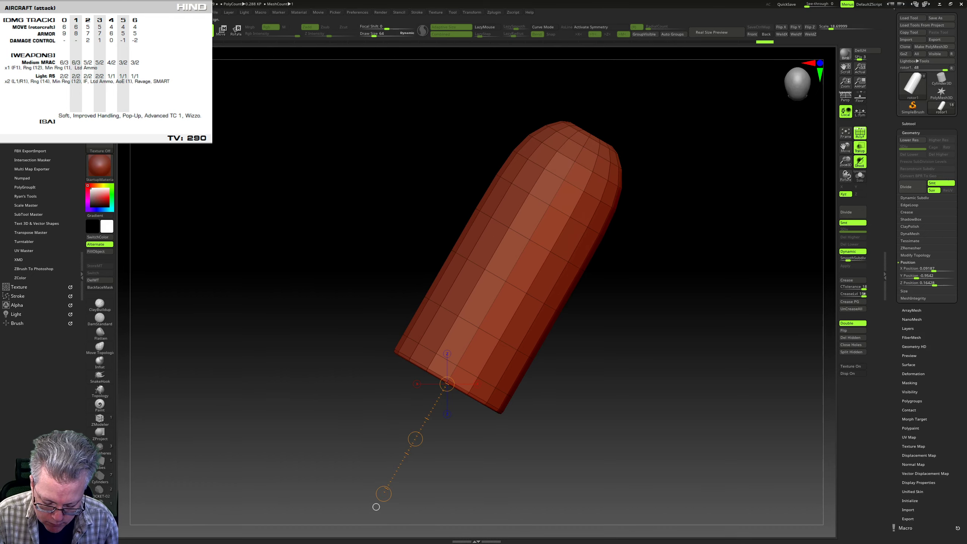
ctrl+shift+click(677, 480)
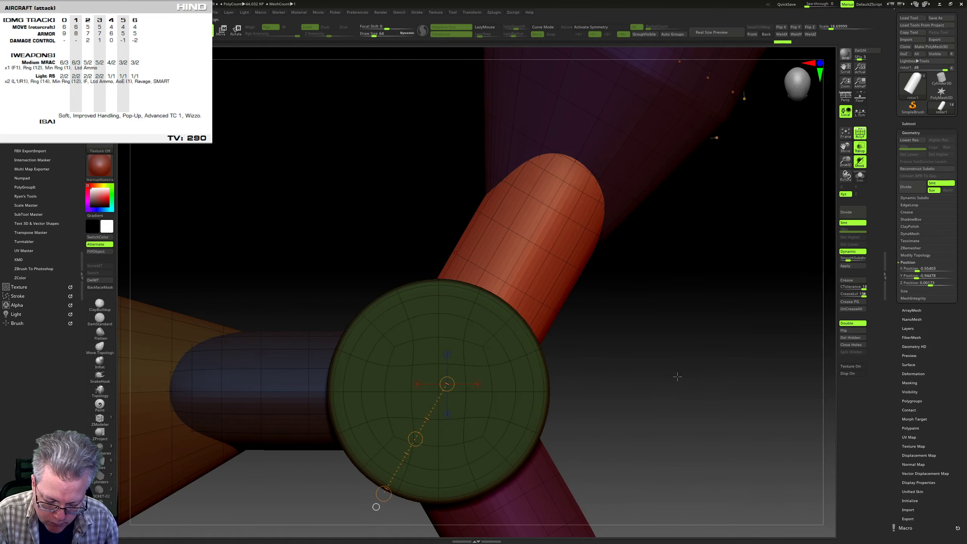
Step: Measure across the orange connector's body from edge to edge with an angled transpose line
drag(490, 239, 448, 214)
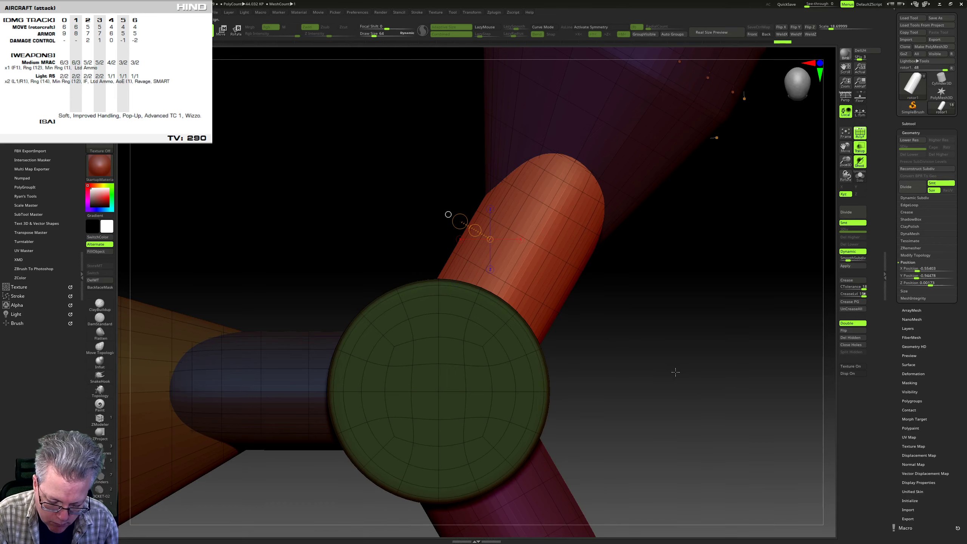
drag(456, 254, 533, 298)
drag(513, 261, 510, 258)
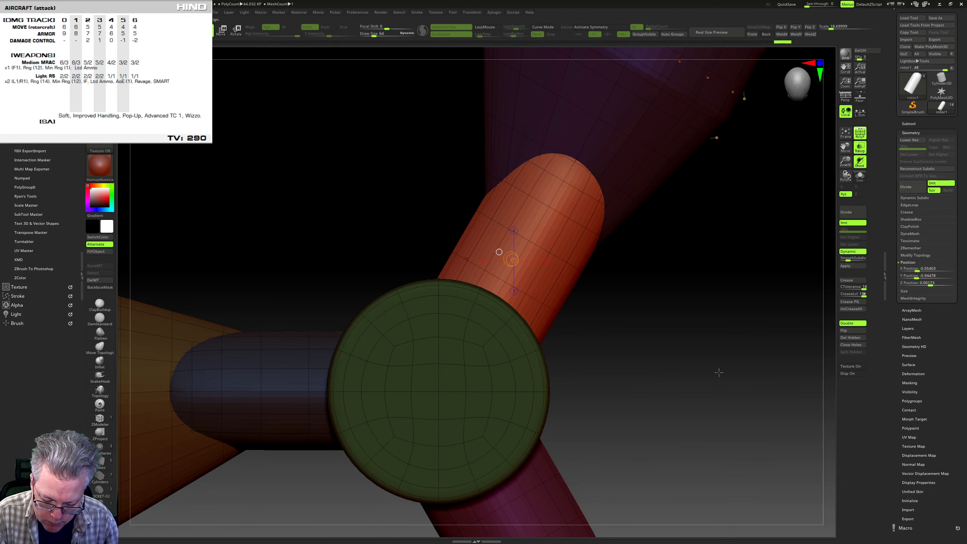
alt+drag(719, 373, 665, 397)
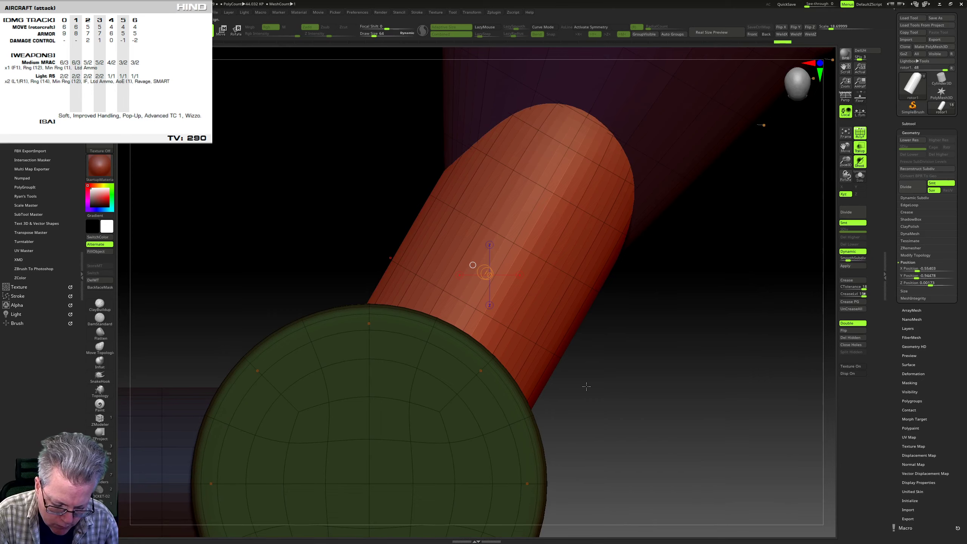
mouse_move(390, 257)
mouse_down()
mouse_move(533, 353)
mouse_move(563, 358)
mouse_up()
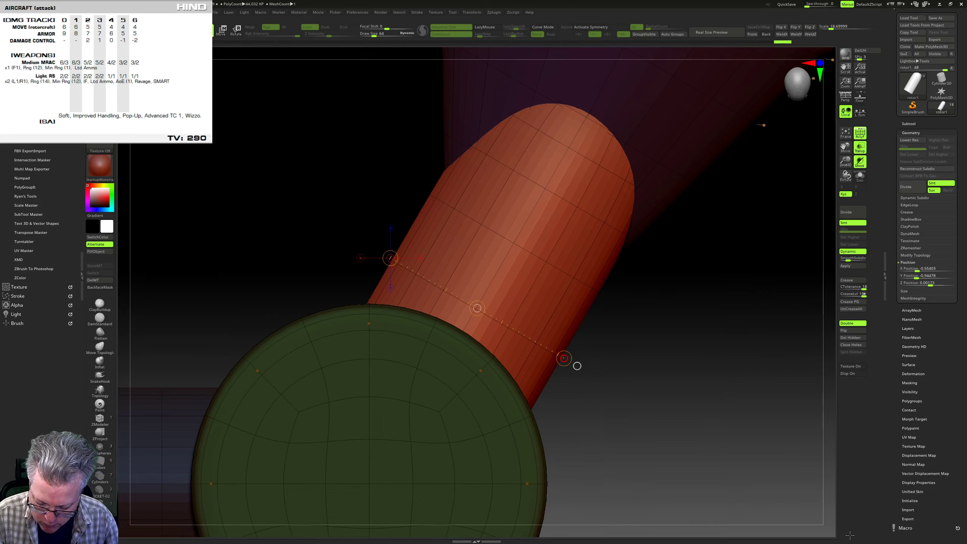
Step: Isolate the orange connector and redraw a longer transpose line along its axis, starting at the centre of the flat end
alt+drag(577, 366, 476, 308)
ctrl+shift+click(493, 306)
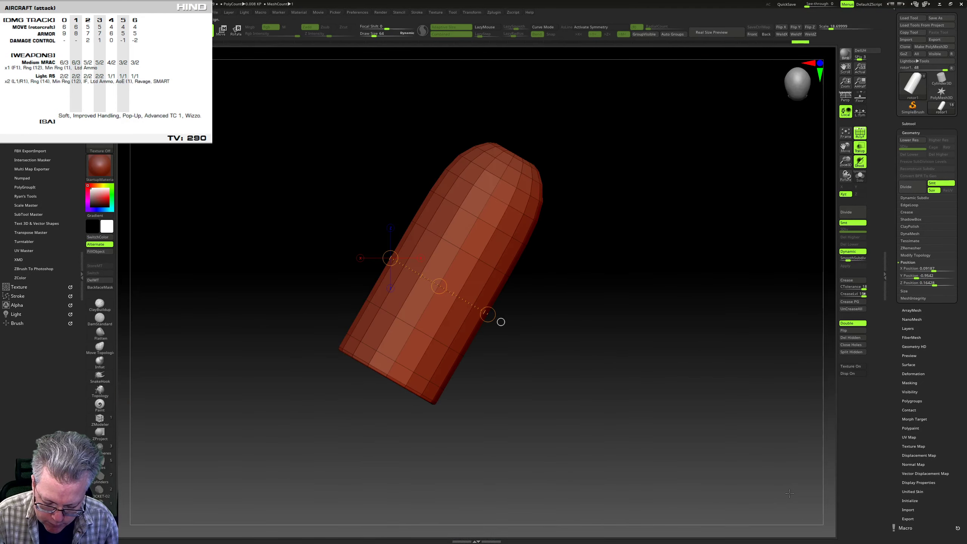
alt+drag(798, 470, 795, 450)
click(391, 404)
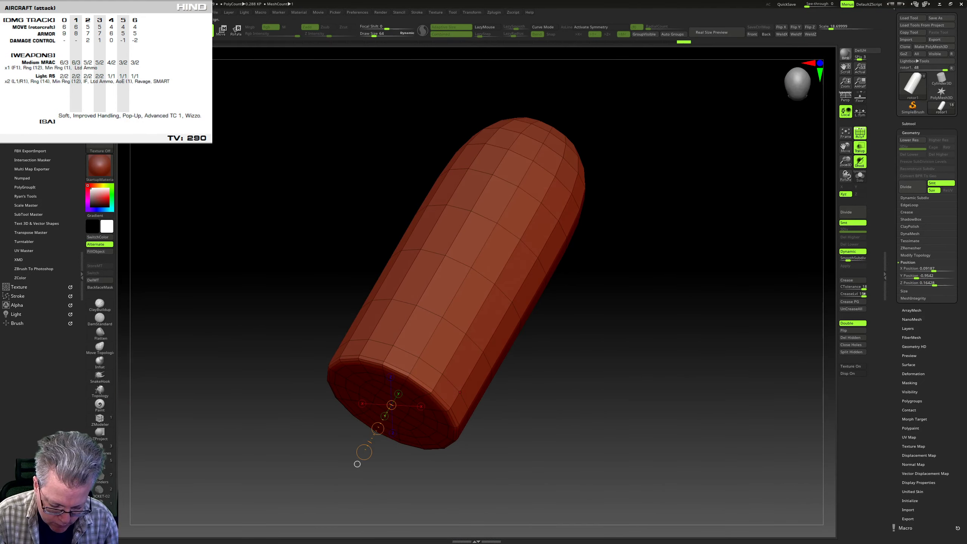
shift+drag(742, 427, 742, 472)
drag(354, 470, 330, 515)
drag(423, 358, 337, 507)
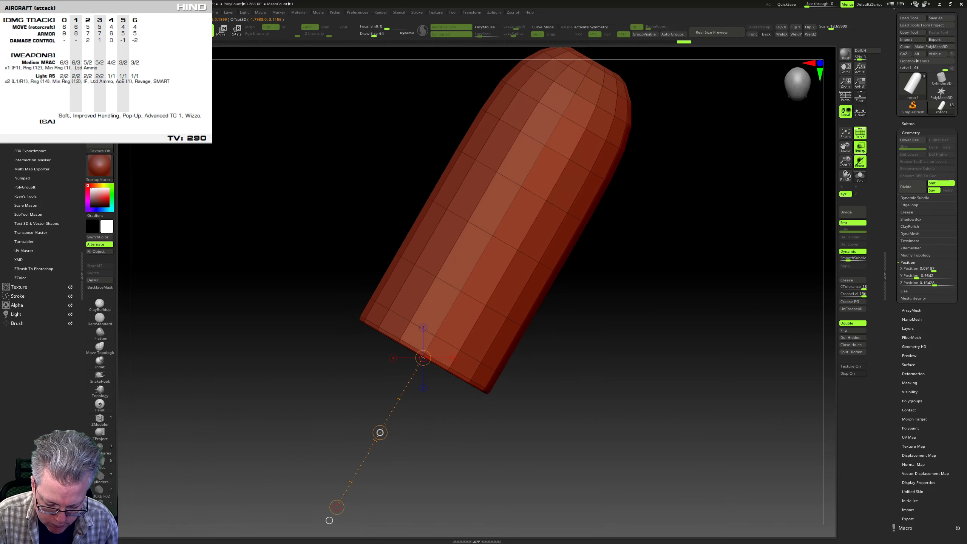
Step: Slim the orange connector a little more and measure across it with the whole rotor shown
drag(380, 432, 381, 430)
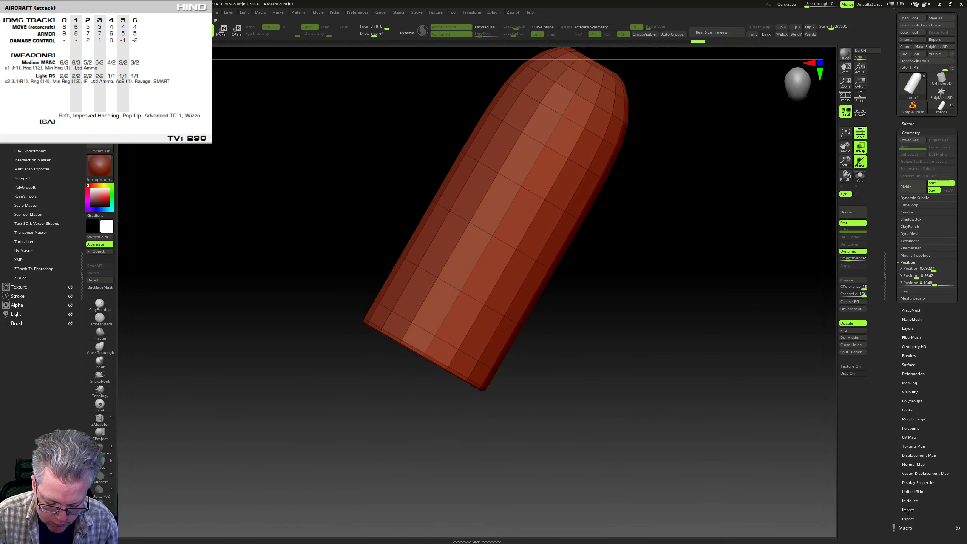
ctrl+shift+click(819, 409)
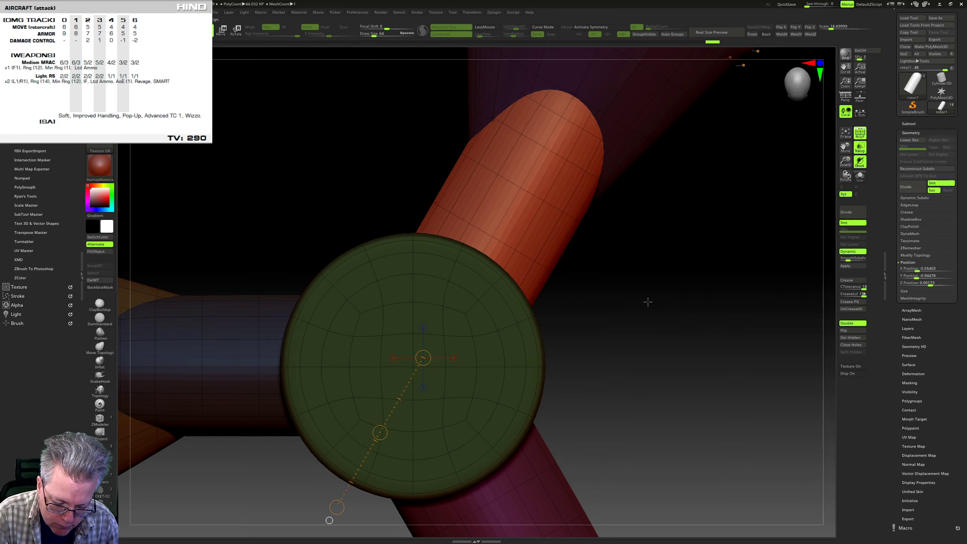
drag(432, 201, 542, 264)
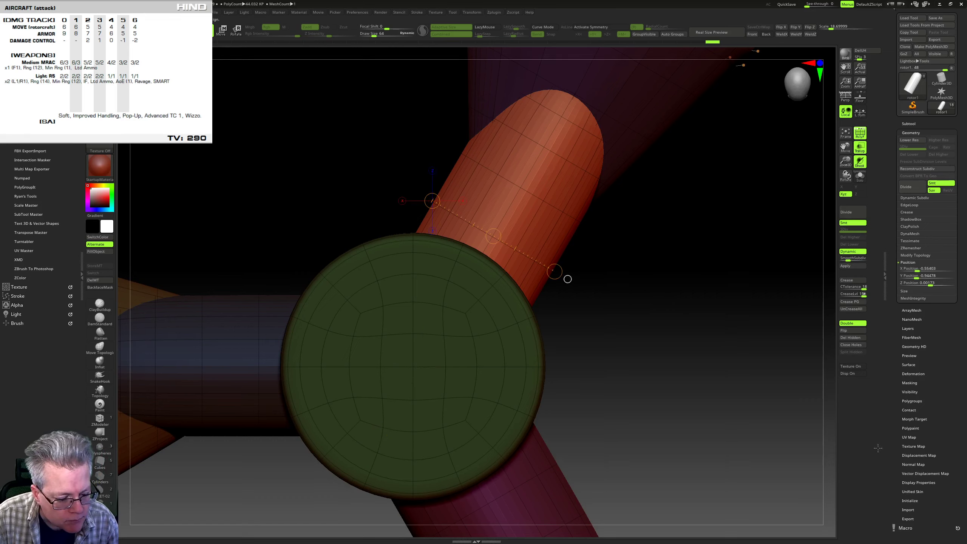
Step: Choose the SelectRect brush and isolate the entire pink connector from the rest of the rotor
alt+drag(909, 496, 772, 389)
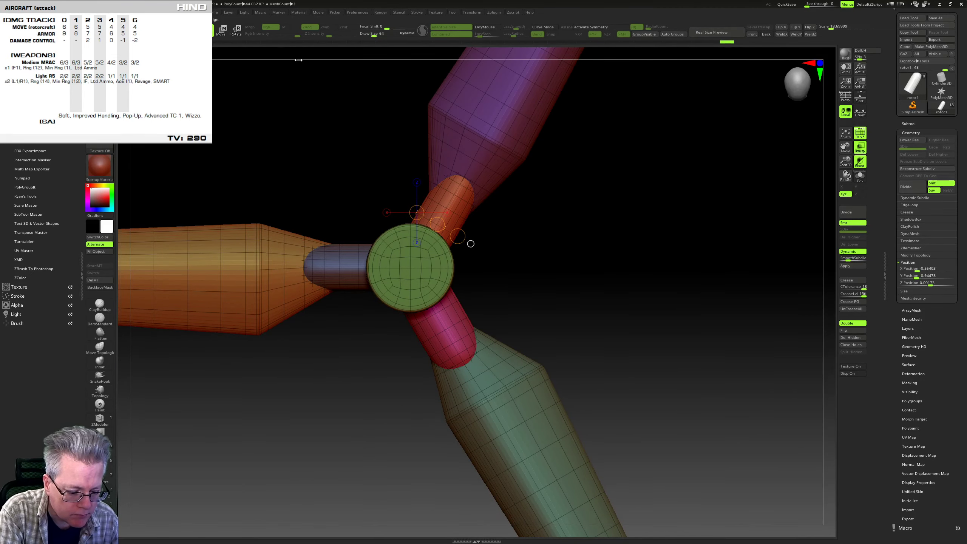
key(b)
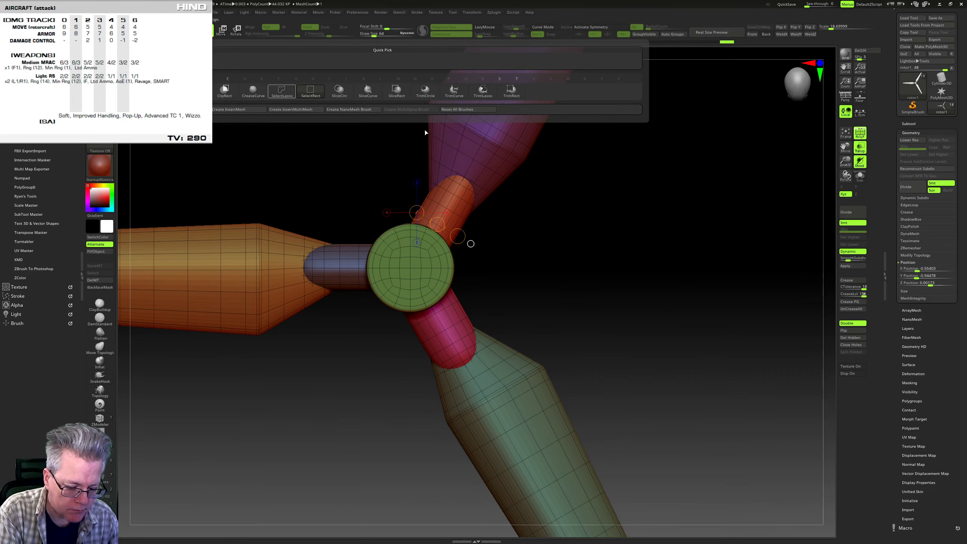
key(s)
key(r)
ctrl+shift+drag(479, 289, 451, 309)
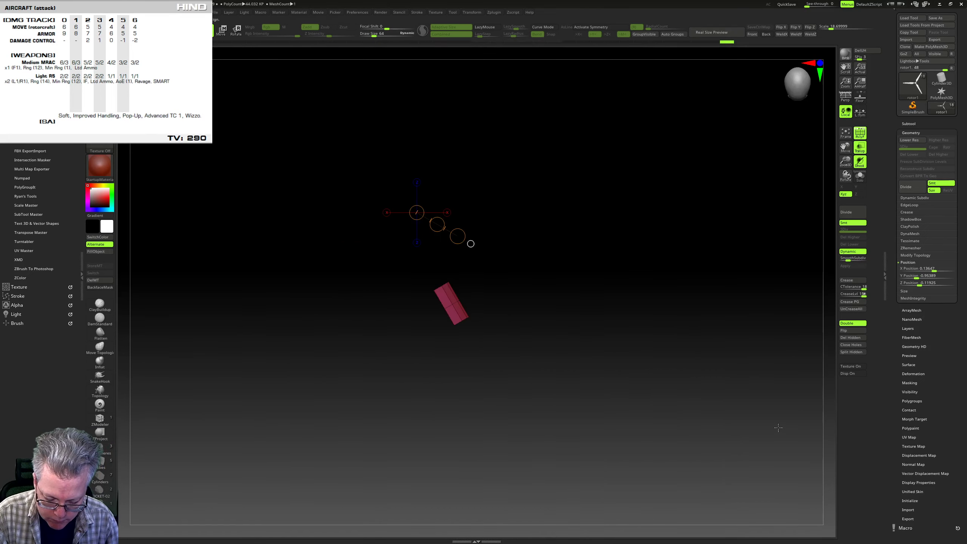
key(ctrl+shift+a)
alt+drag(783, 411, 717, 462)
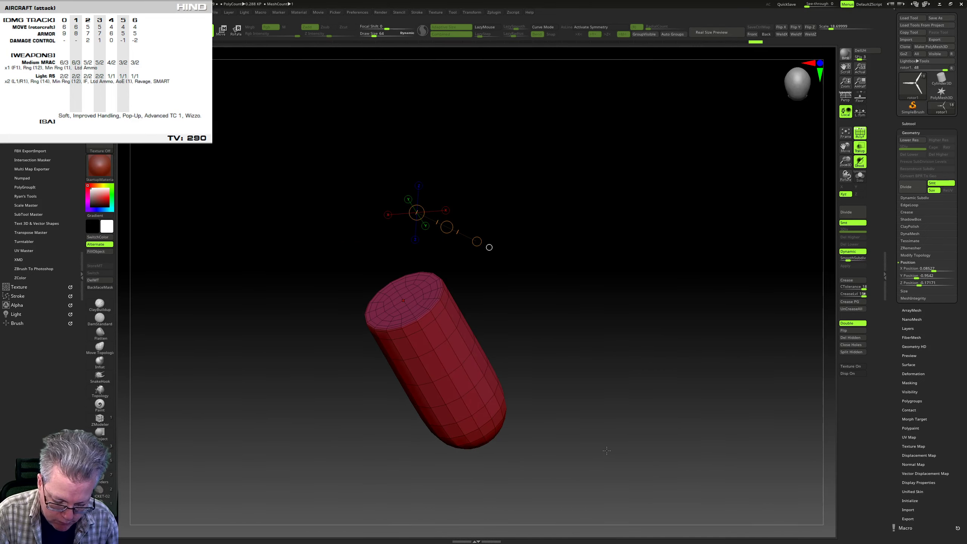
Step: Slim the pink connector slightly around a long transpose line drawn along its axis from the centre of its flat end
drag(607, 451, 767, 460)
shift+drag(595, 429, 492, 255)
alt+drag(825, 408, 804, 389)
alt+drag(592, 382, 587, 379)
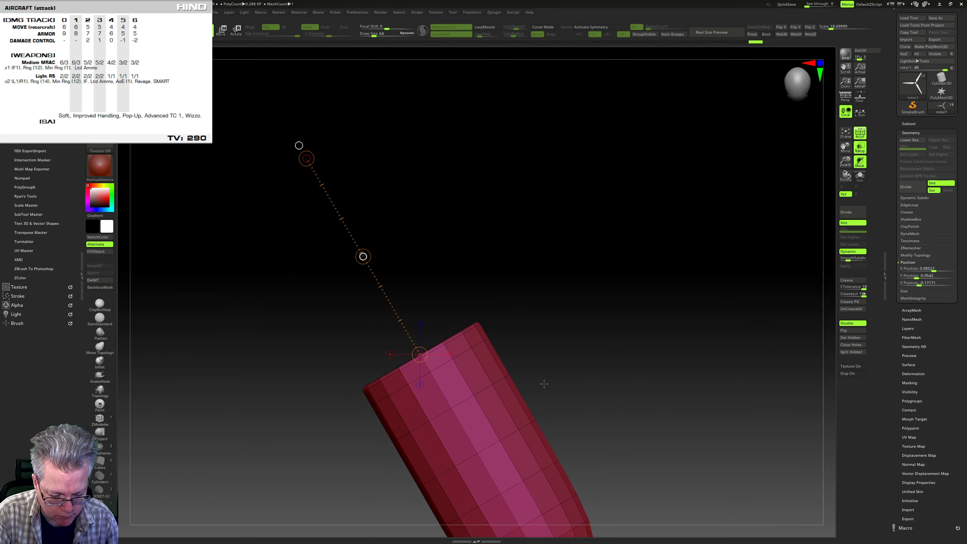
drag(545, 386, 546, 387)
key(ctrl+shift+z)
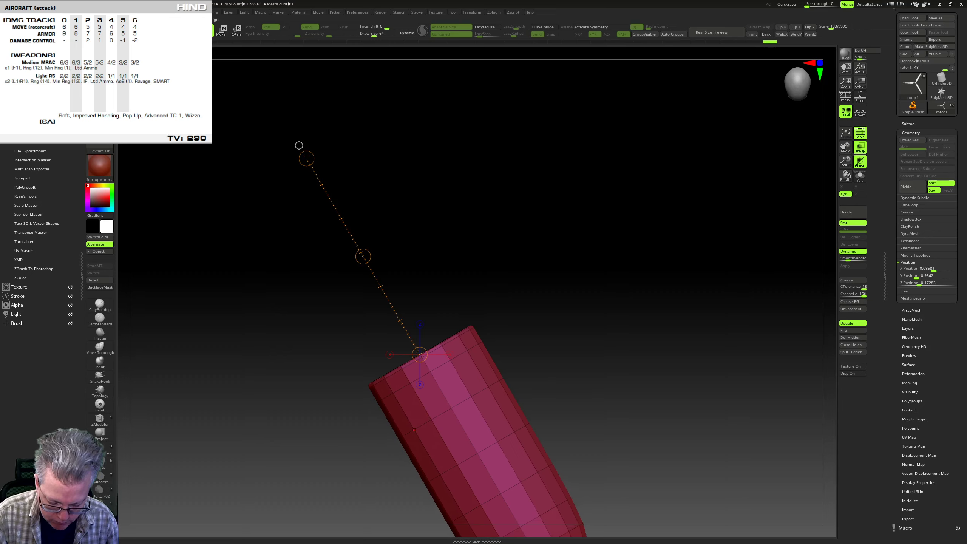
Step: Measure across the pink connector from edge to edge with the whole rotor shown, and look the rotor over
drag(403, 436, 472, 396)
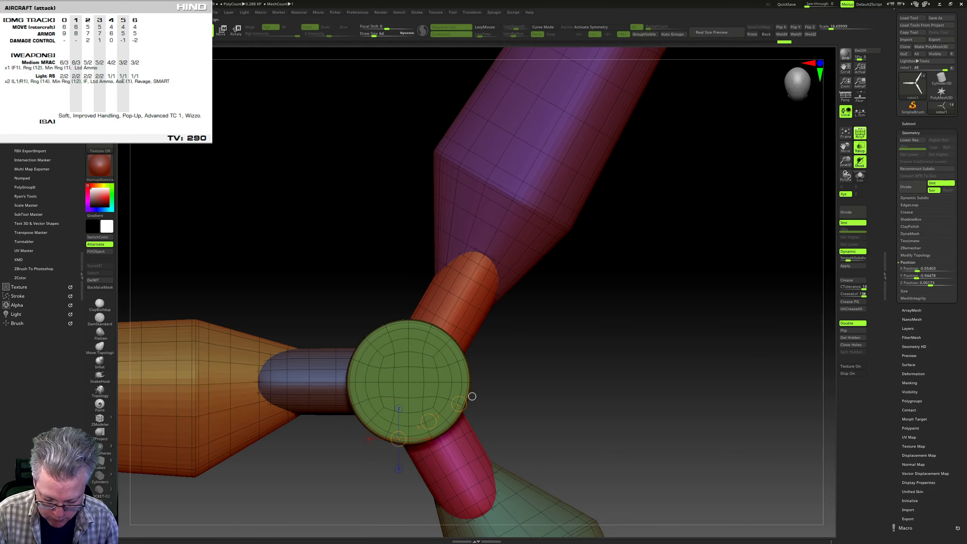
alt+drag(768, 502, 792, 355)
drag(818, 419, 898, 421)
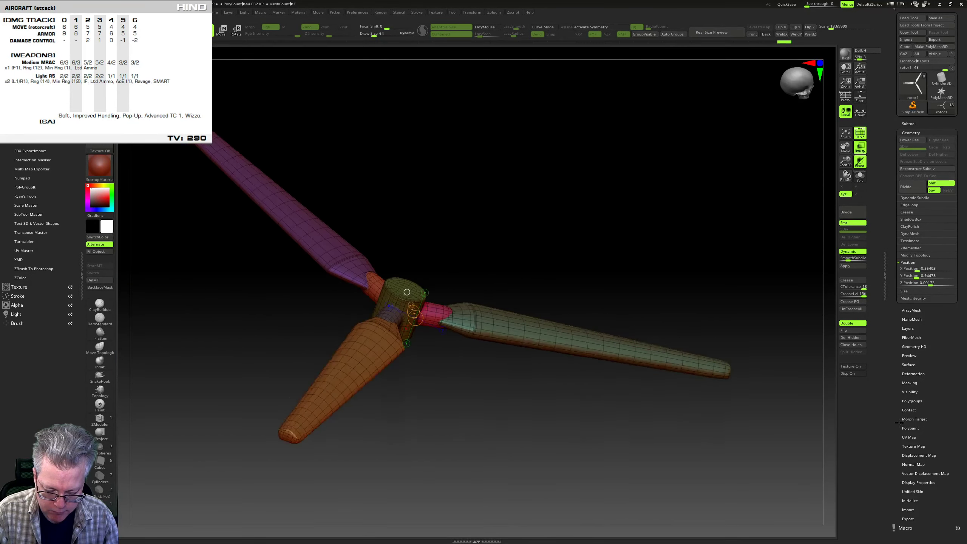
Step: Hide the purple, orange and teal blades, mask the remaining hub and connectors, and show the whole rotor in front view
click(192, 35)
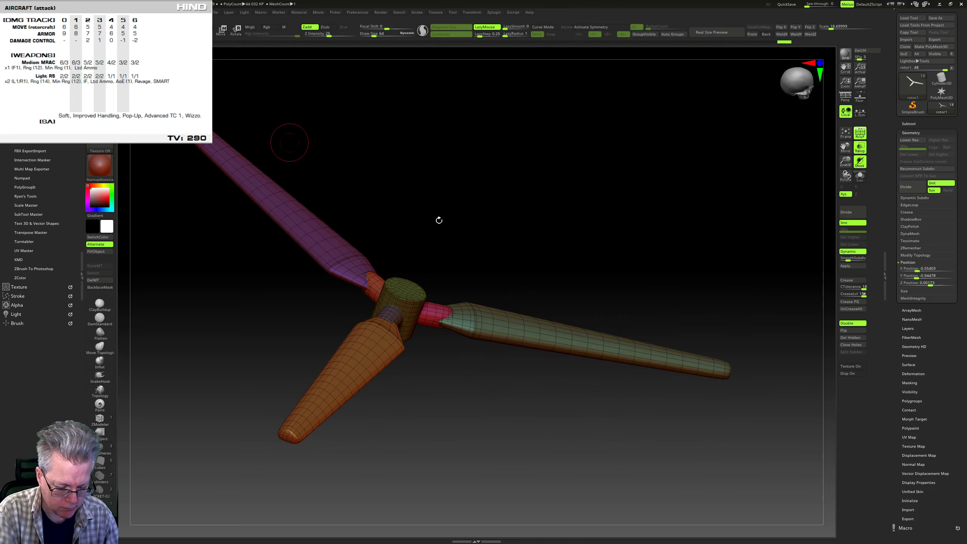
ctrl+shift+click(334, 244)
ctrl+shift+drag(436, 236, 440, 269)
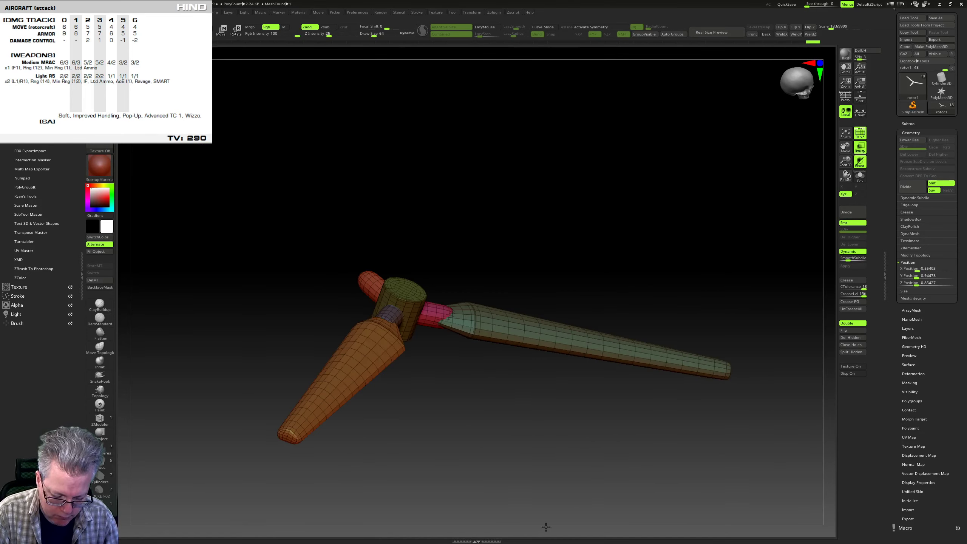
ctrl+shift+click(367, 353)
ctrl+shift+click(500, 323)
shift+drag(584, 281, 576, 314)
ctrl+shift+click(580, 307)
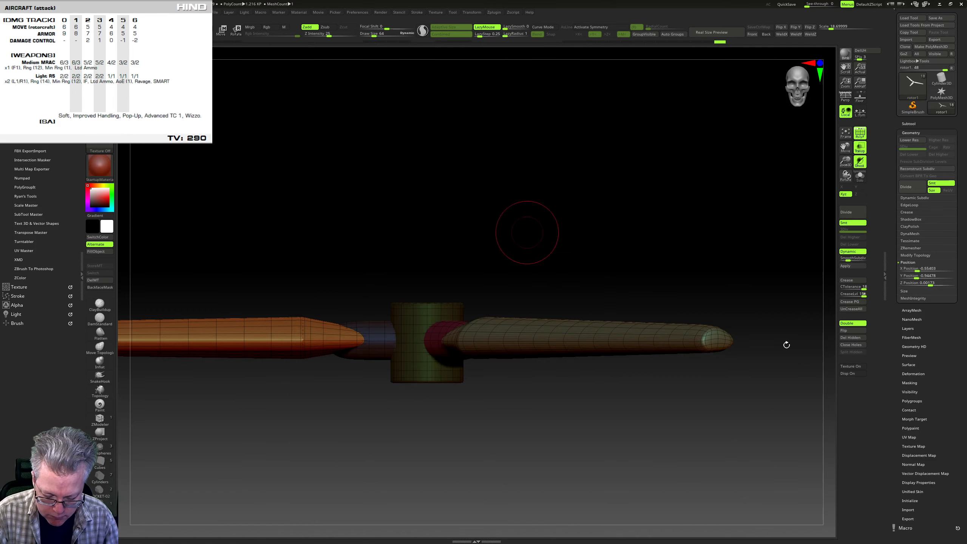
Step: Try an upright transpose line at the root of the teal blade
key(w)
alt+drag(728, 441, 687, 498)
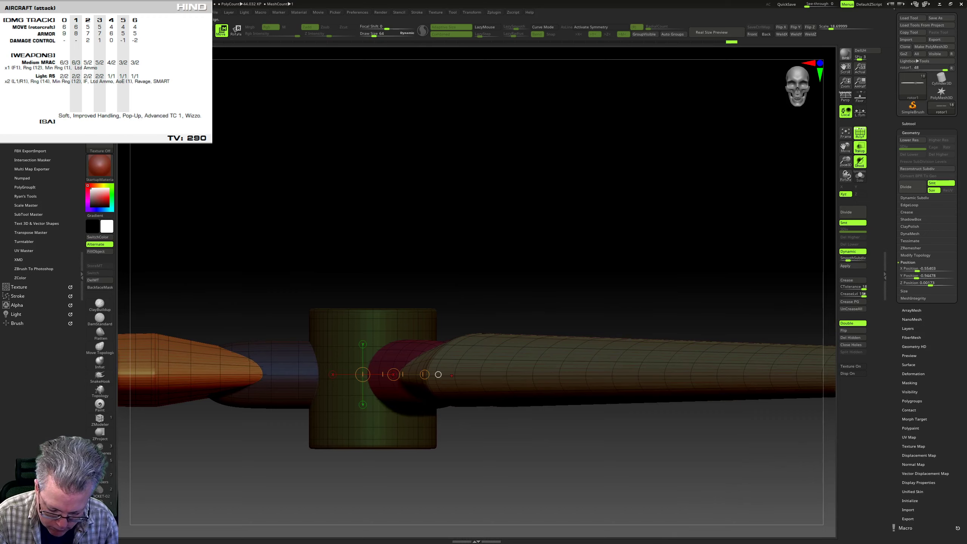
shift+drag(452, 376, 451, 257)
mouse_move(717, 389)
alt+mouse_down()
mouse_move(727, 407)
mouse_move(674, 471)
alt+mouse_up()
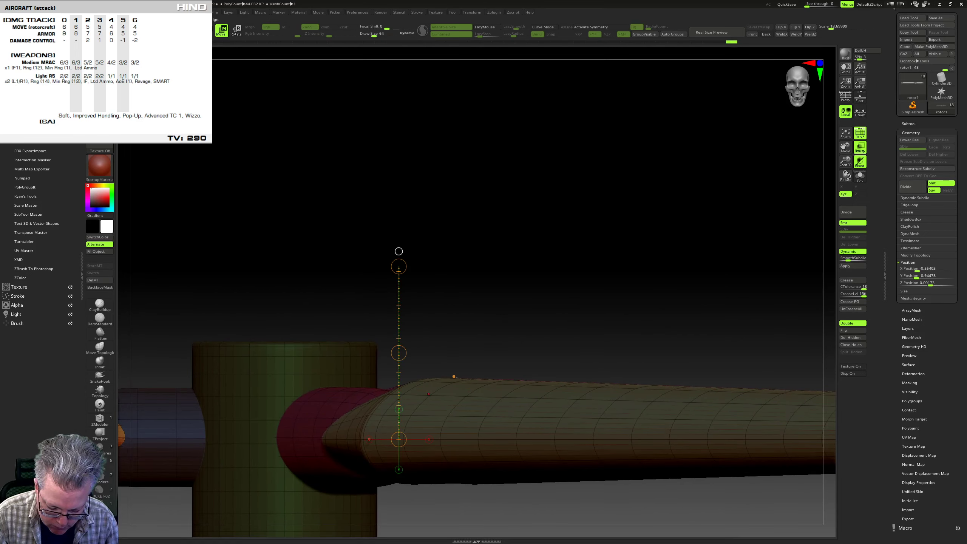
key(ctrl+z)
key(ctrl+shift+z)
alt+drag(609, 533, 837, 499)
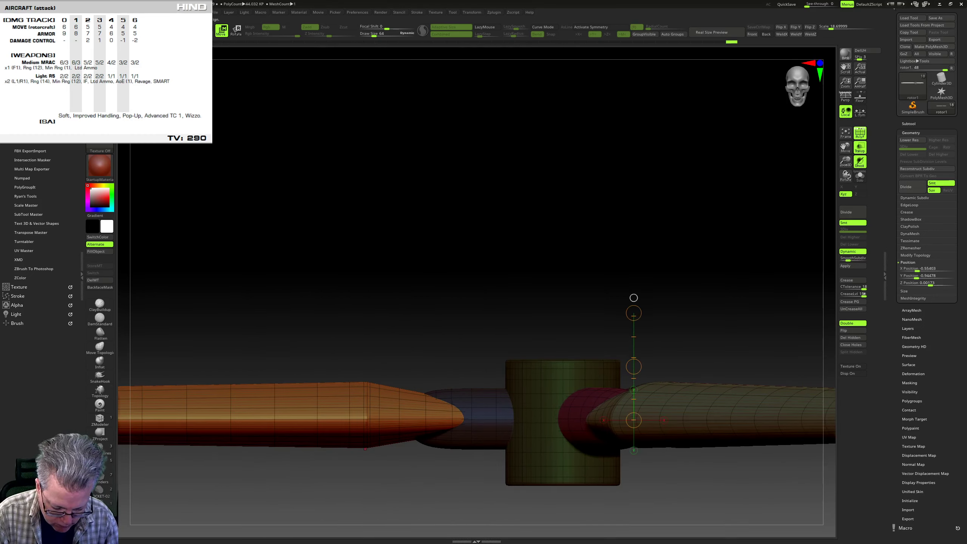
Step: Flatten the unmasked blades vertically with an upright transpose line from the orange blade's lower edge, and raise them level with the connectors' centres
shift+drag(365, 449, 365, 407)
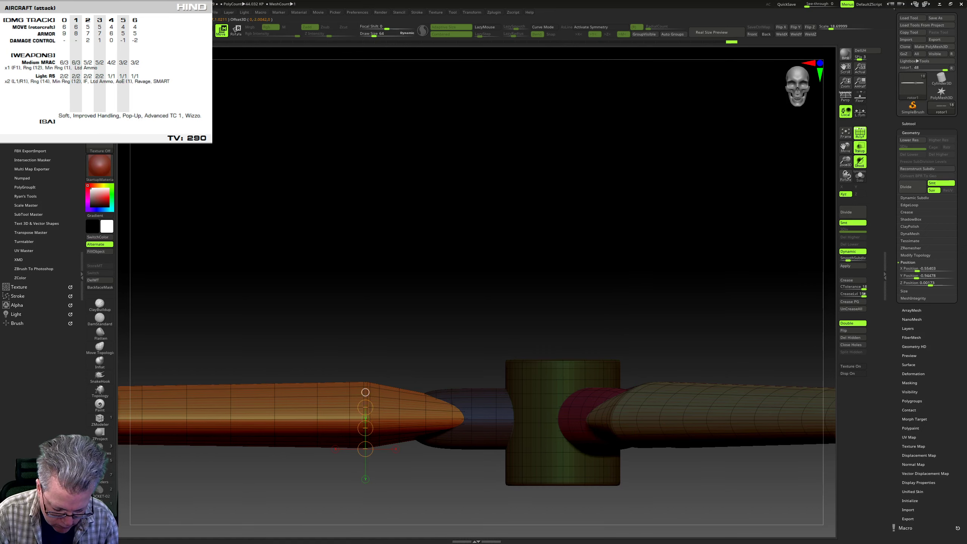
alt+drag(547, 523, 595, 536)
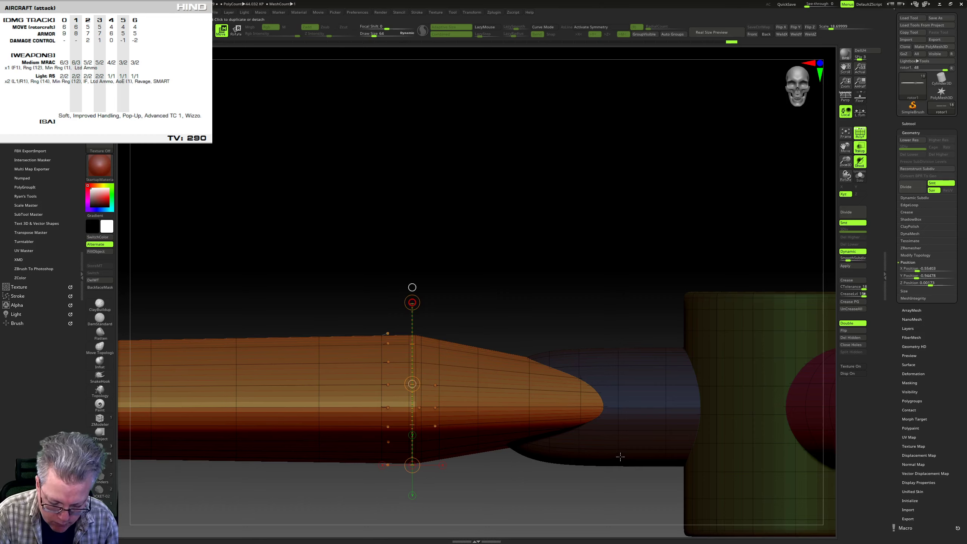
drag(620, 457, 640, 539)
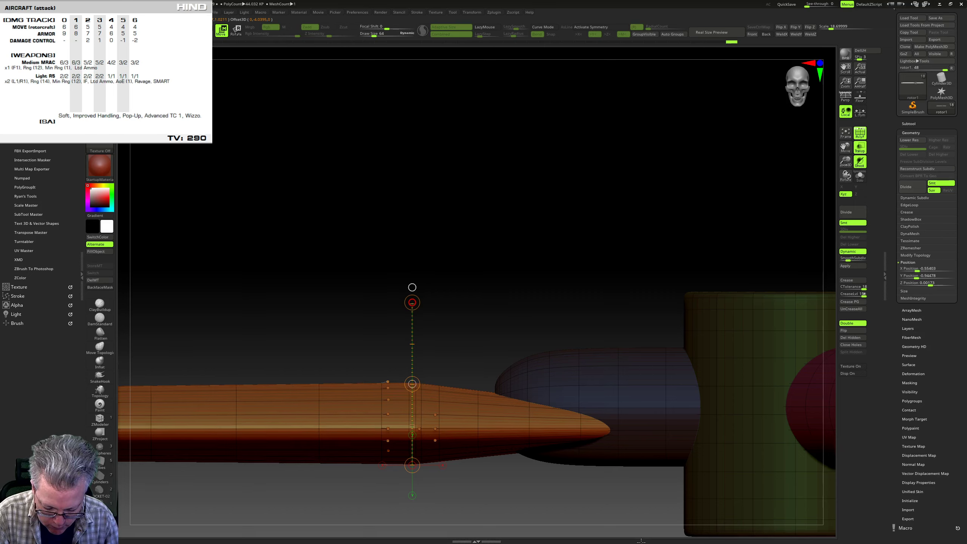
ctrl+right_drag(721, 510, 663, 411)
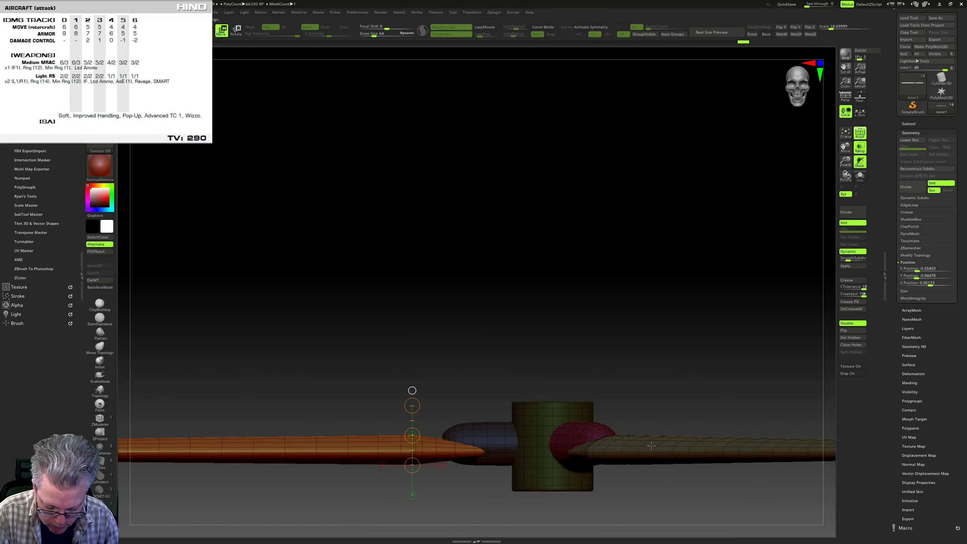
ctrl+right_drag(650, 446, 665, 494)
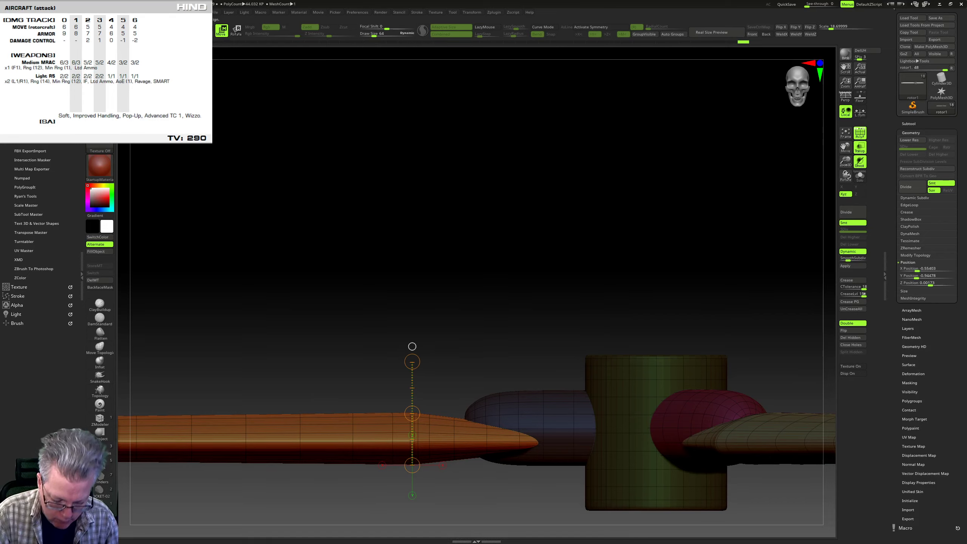
drag(412, 413, 413, 400)
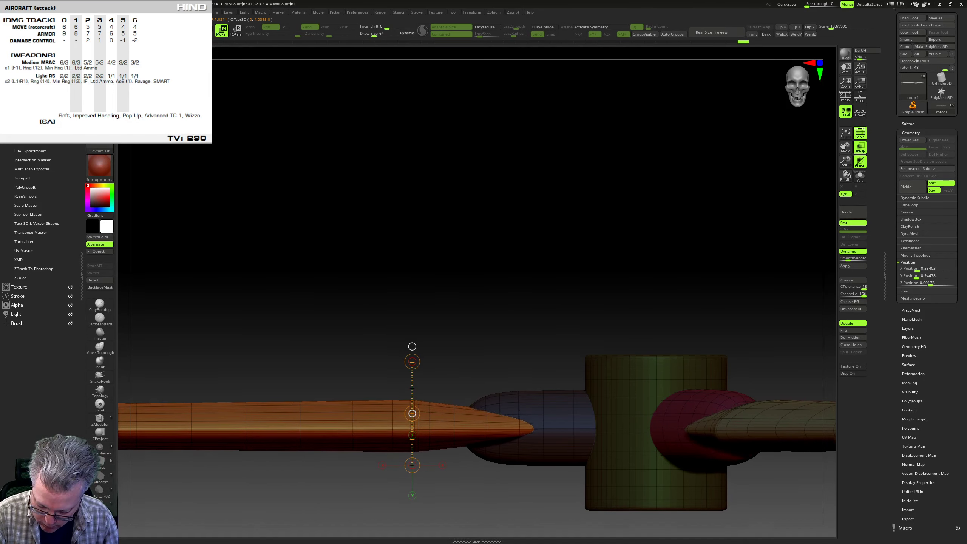
Step: Turn on the texture and displacement display, hide the polyframe, and inspect the detailed rotor from several angles
ctrl+right_drag(737, 463, 757, 396)
right_drag(924, 511, 904, 404)
click(850, 366)
click(849, 373)
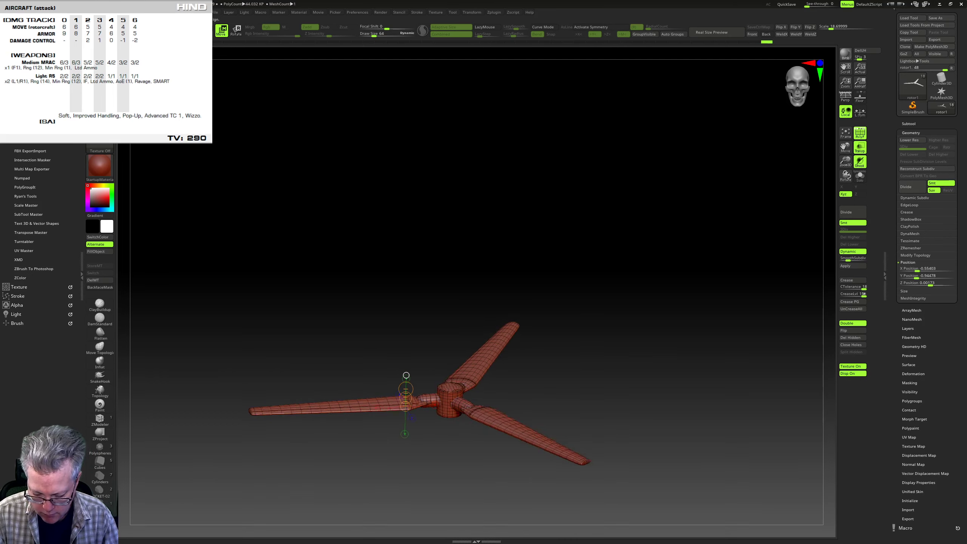
key(shift+f)
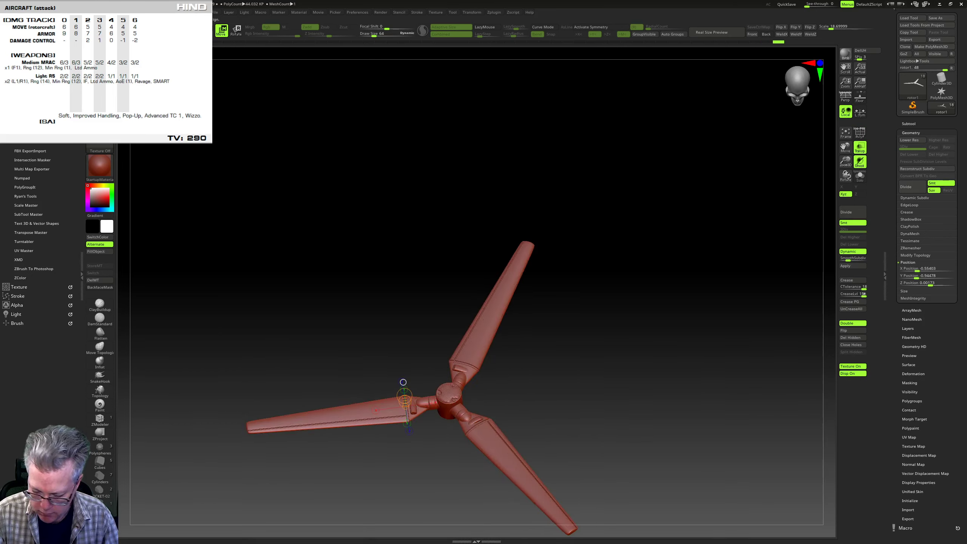
drag(403, 382, 407, 391)
right_drag(407, 391, 406, 349)
mouse_move(406, 321)
mouse_down()
mouse_move(432, 320)
mouse_move(449, 287)
mouse_move(416, 283)
mouse_move(430, 278)
mouse_move(381, 283)
mouse_move(421, 276)
mouse_move(394, 351)
mouse_move(432, 352)
mouse_move(408, 323)
mouse_up()
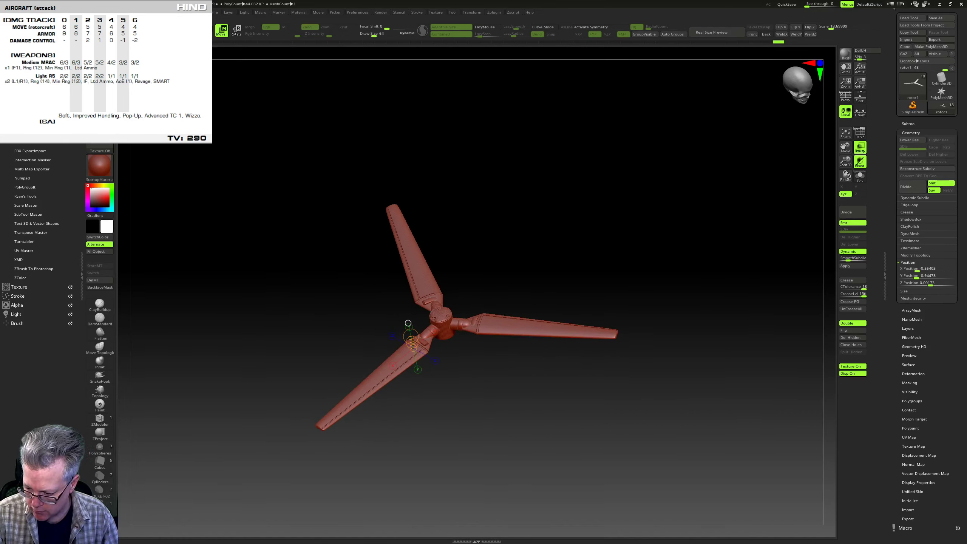
Step: Show the second rotor subtool in the BLADES folder alongside rotor1 for comparison
click(908, 124)
click(950, 197)
drag(685, 305, 685, 275)
right_drag(414, 316, 410, 338)
ctrl+right_drag(410, 337, 342, 357)
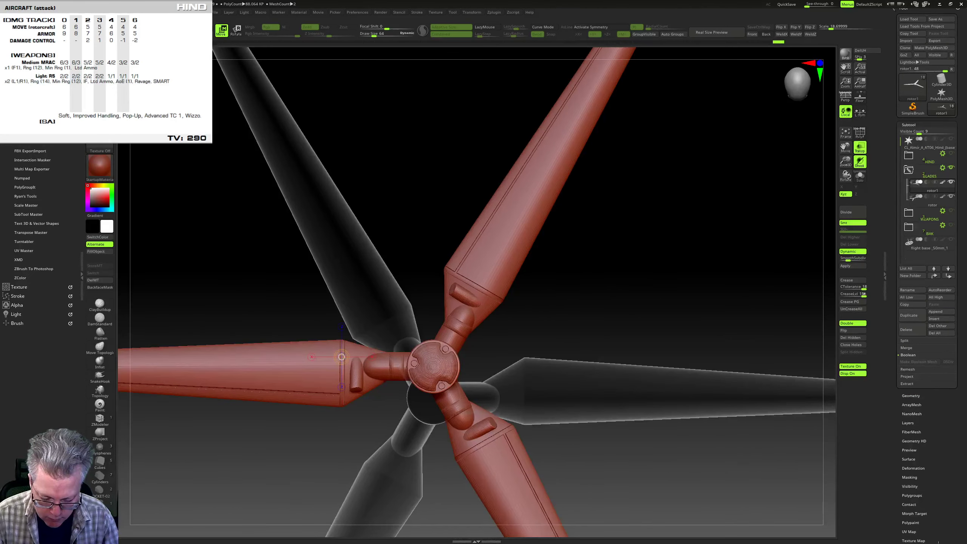
Step: Turn off dynamic subdivision and the texture and displacement display on rotor1, and show its polyframe
key(shift+d)
key(shift+f)
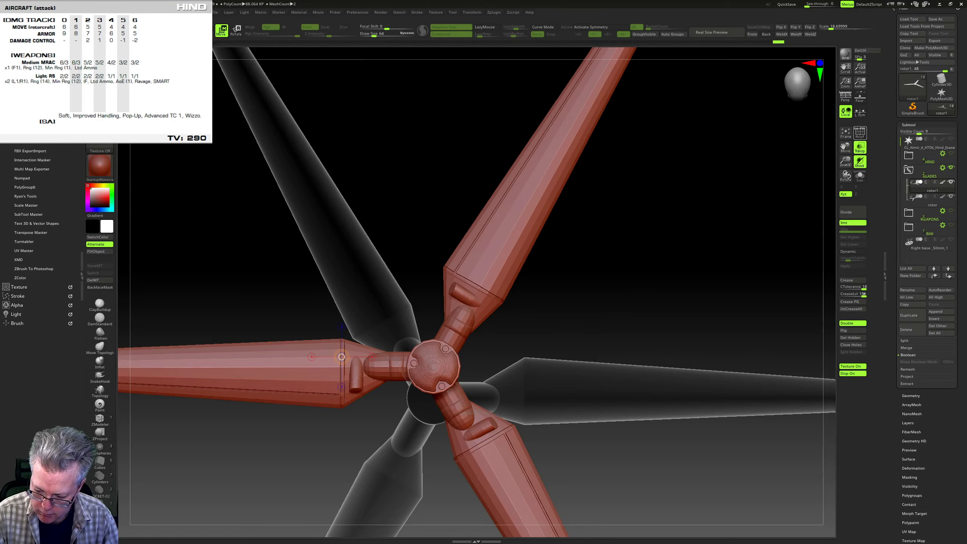
key(q)
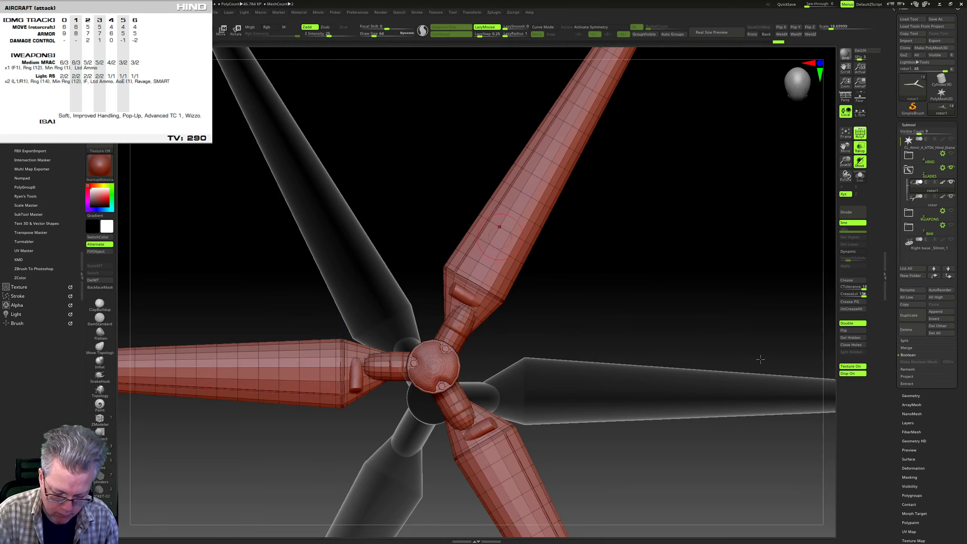
click(852, 366)
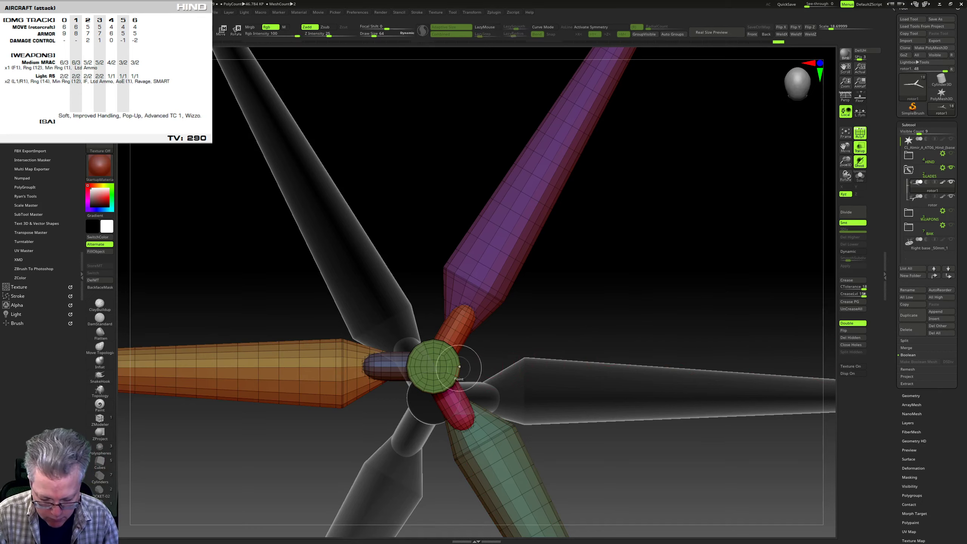
Step: Isolate the green hub, open the Geometry position settings, and show all of rotor1 again
ctrl+shift+click(435, 366)
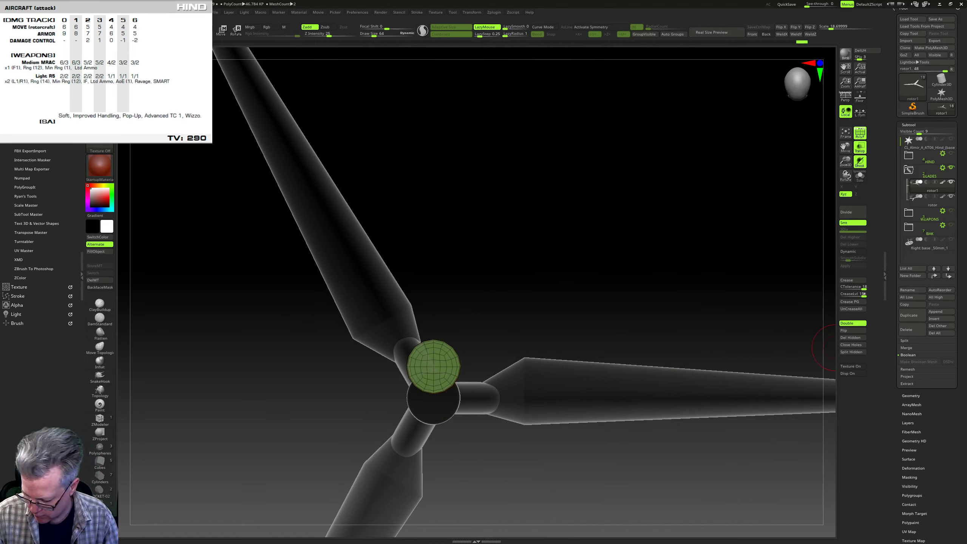
click(910, 396)
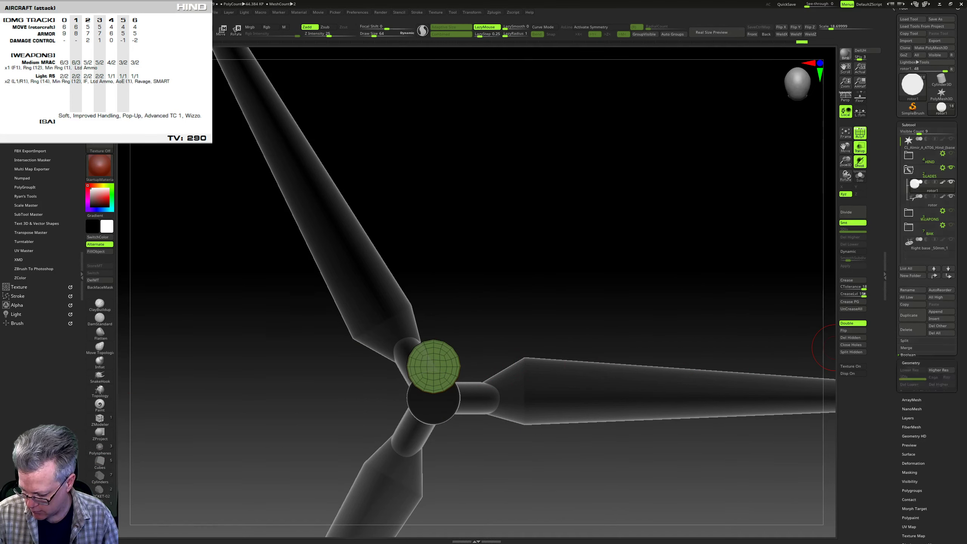
ctrl+shift+click(712, 339)
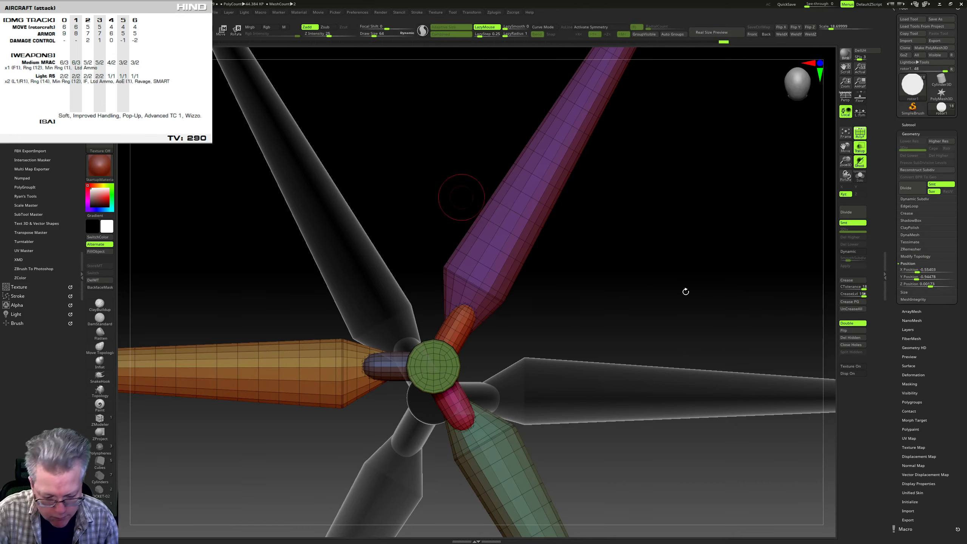
Step: Move rotor1 straight down with a vertical transpose line so its hub covers the reference rotor's hub
key(w)
drag(433, 387, 433, 465)
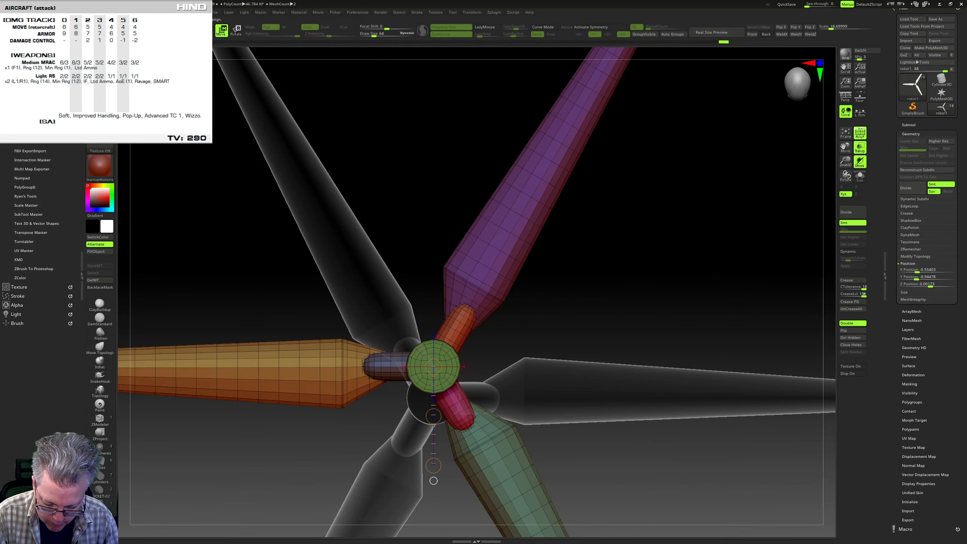
ctrl+right_drag(433, 416, 446, 362)
drag(447, 362, 447, 413)
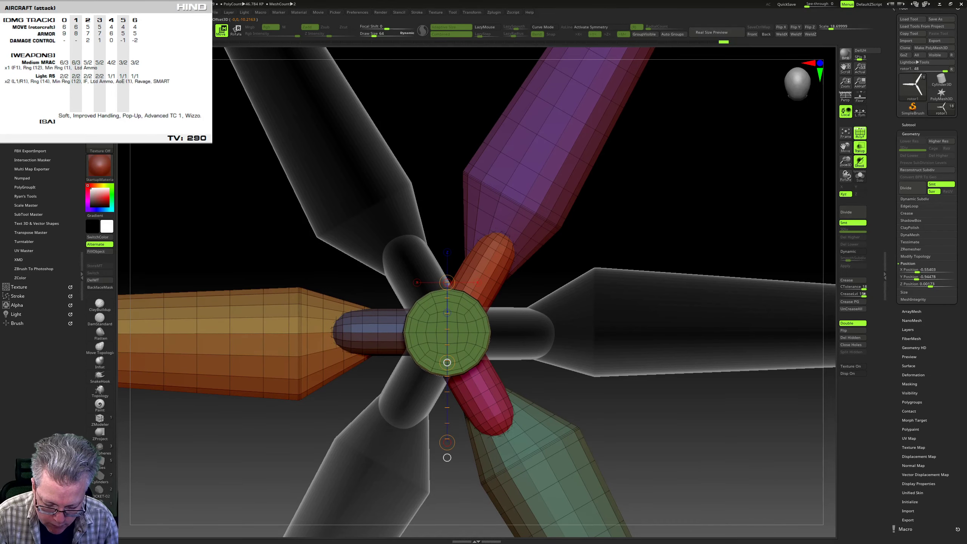
Step: Fine-tune rotor1's vertical alignment over the reference hub at close range with a new transpose line
key(f)
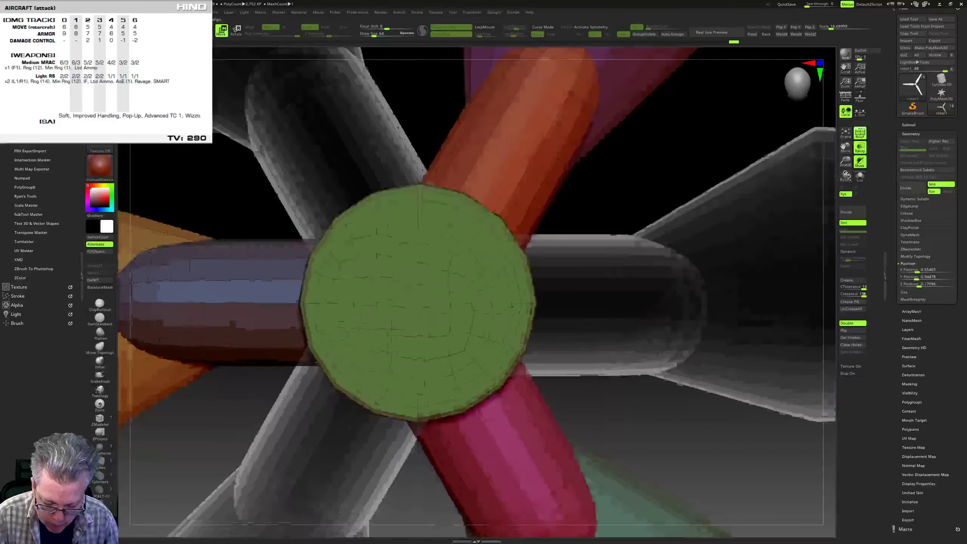
key(w)
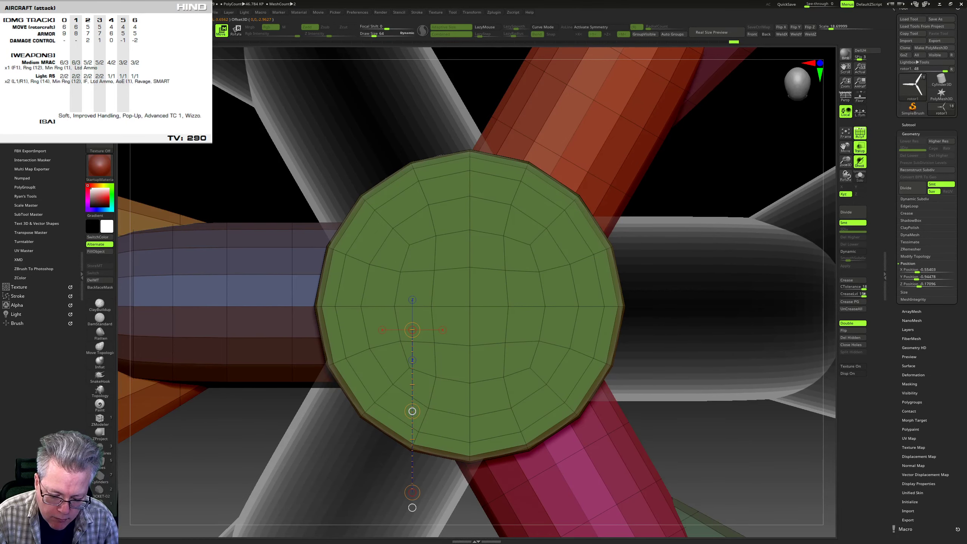
drag(413, 411, 412, 411)
ctrl+right_drag(512, 407, 511, 297)
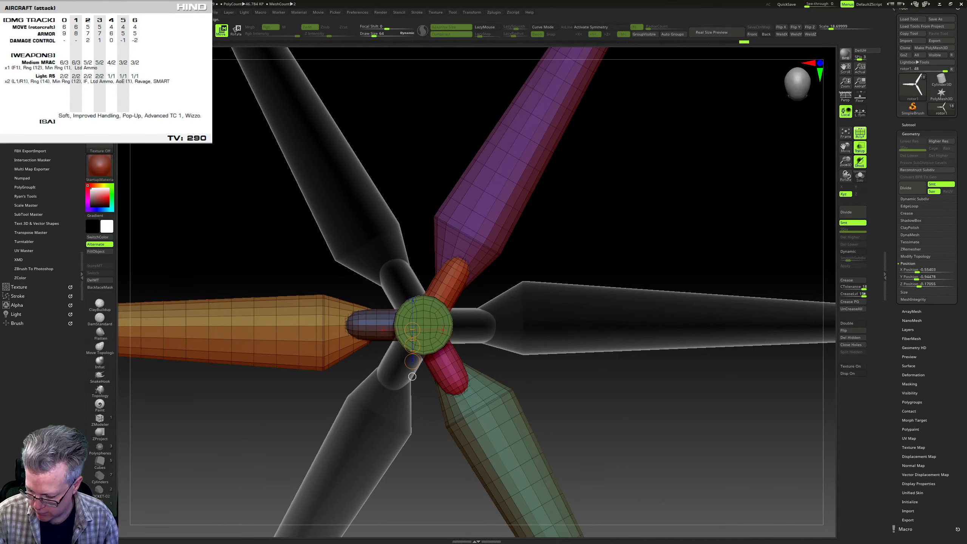
Step: Restore the texture and displacement display on rotor1 and turn off its polyframe
click(852, 366)
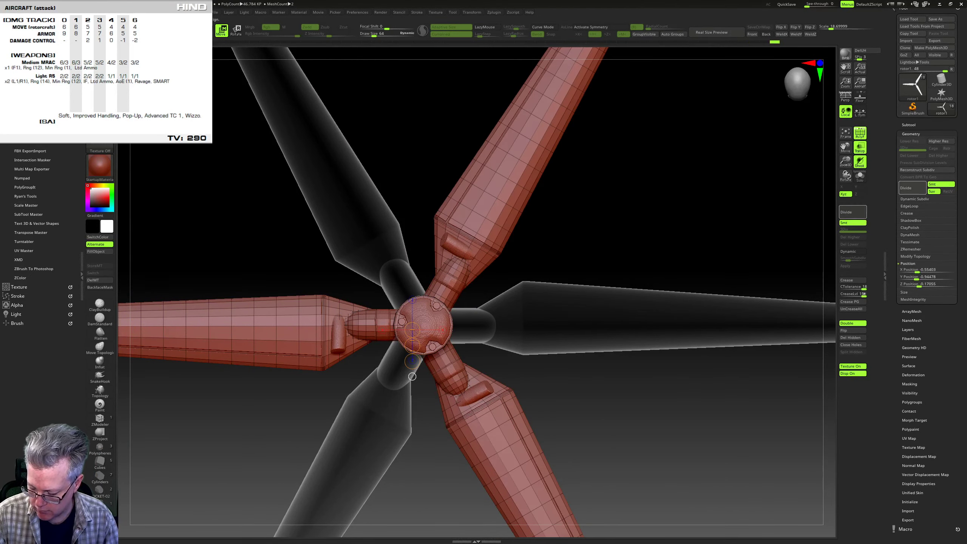
key(shift+f)
right_drag(512, 381, 526, 298)
ctrl+right_drag(525, 297, 525, 243)
mouse_move(525, 244)
right_down()
mouse_move(525, 270)
mouse_move(525, 240)
right_up()
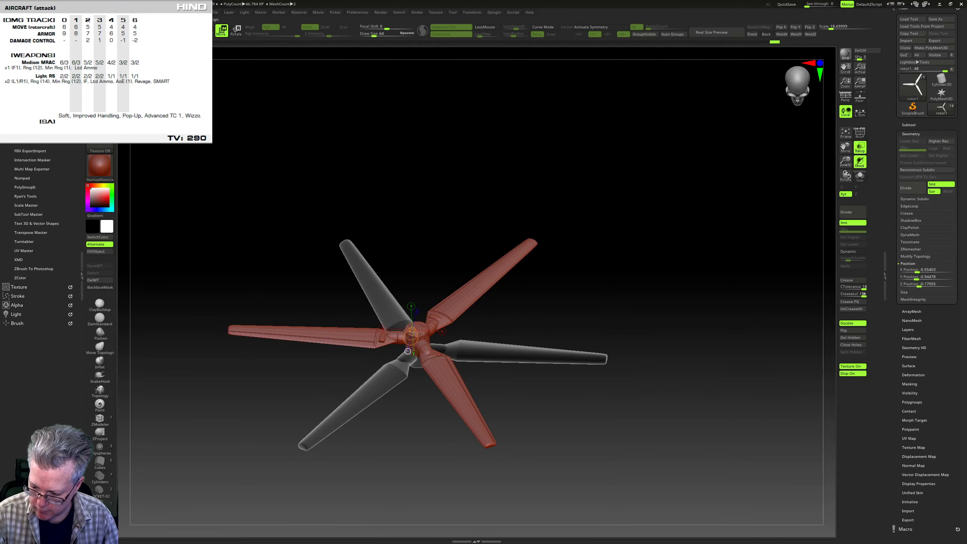
Step: Turn off transparency and show the HIND and WEAPONS subtool folders together with the rotors
click(908, 125)
click(860, 147)
mouse_move(571, 418)
shift+right_down()
mouse_move(571, 381)
mouse_move(571, 400)
shift+right_up()
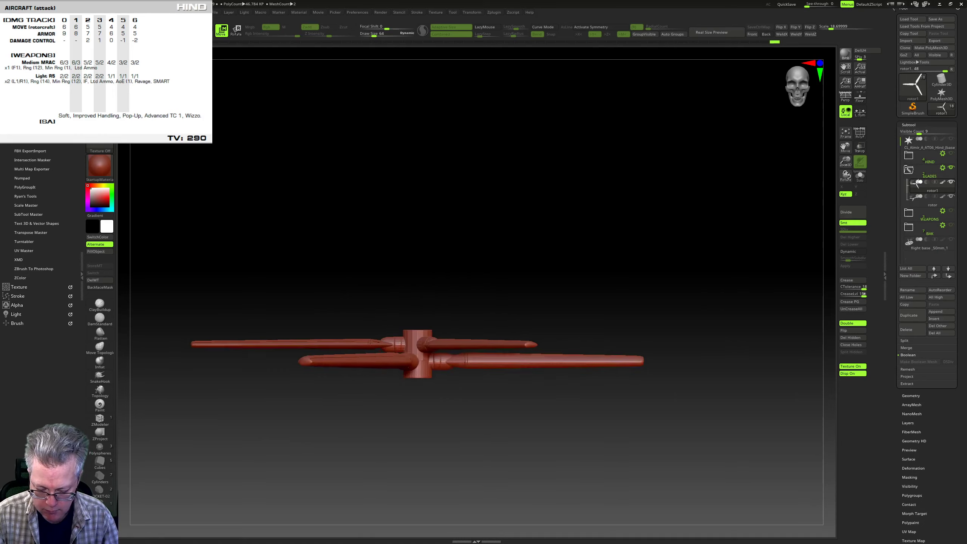
right_drag(427, 313, 397, 344)
click(951, 153)
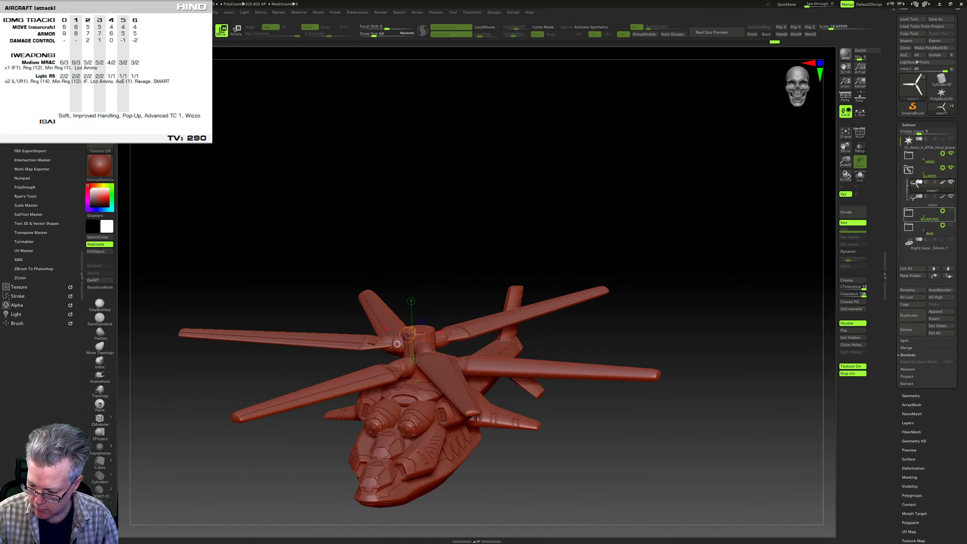
click(951, 211)
ctrl+right_drag(396, 358, 396, 340)
alt+right_drag(395, 339, 394, 305)
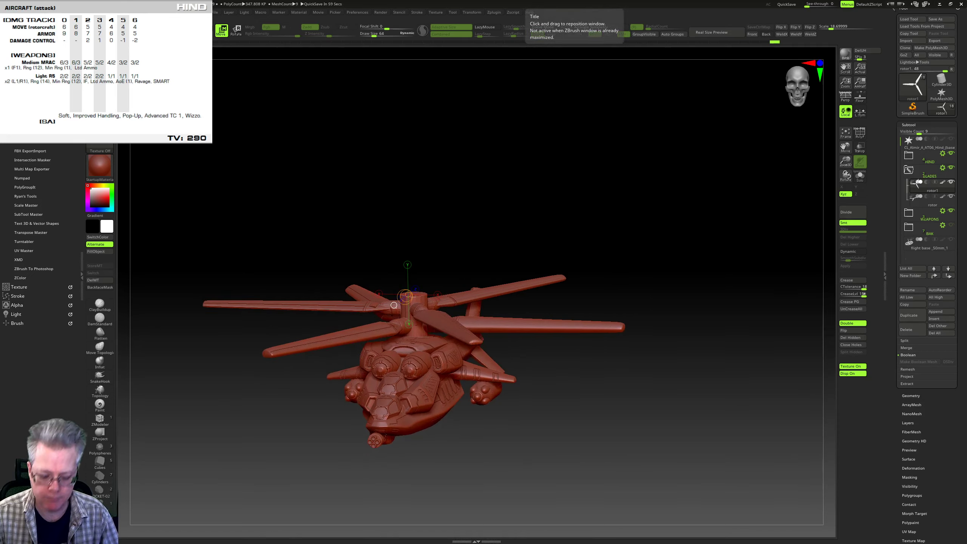
Step: Turn on dynamic subdivision for rotor1 and examine both stacked rotors on the helicopter from the front and above
shift+right_drag(393, 305, 422, 318)
drag(412, 312, 413, 343)
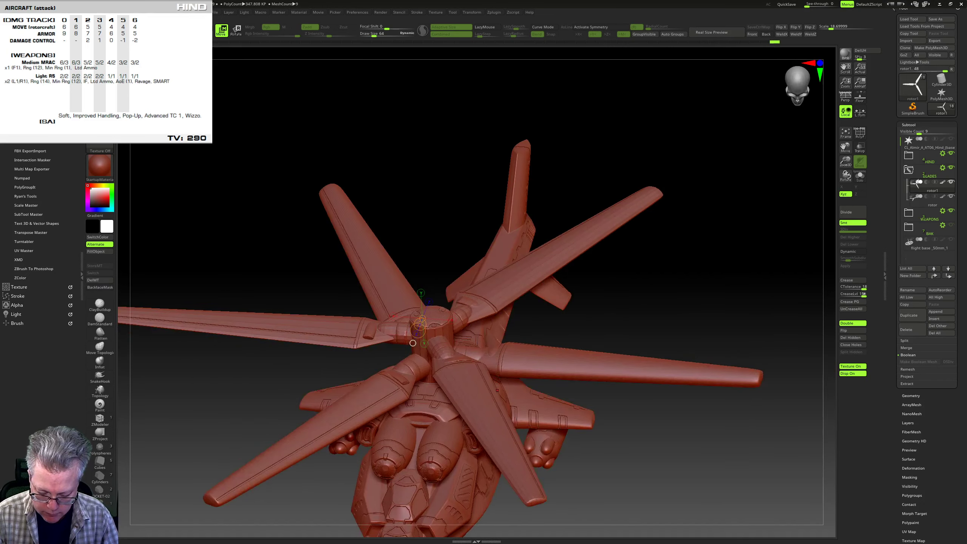
right_drag(413, 343, 381, 318)
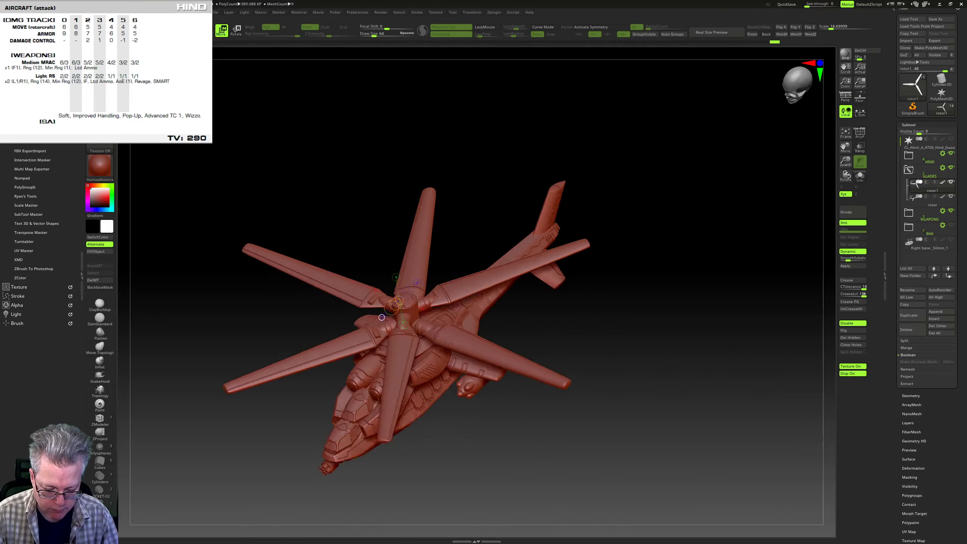
drag(382, 317, 399, 299)
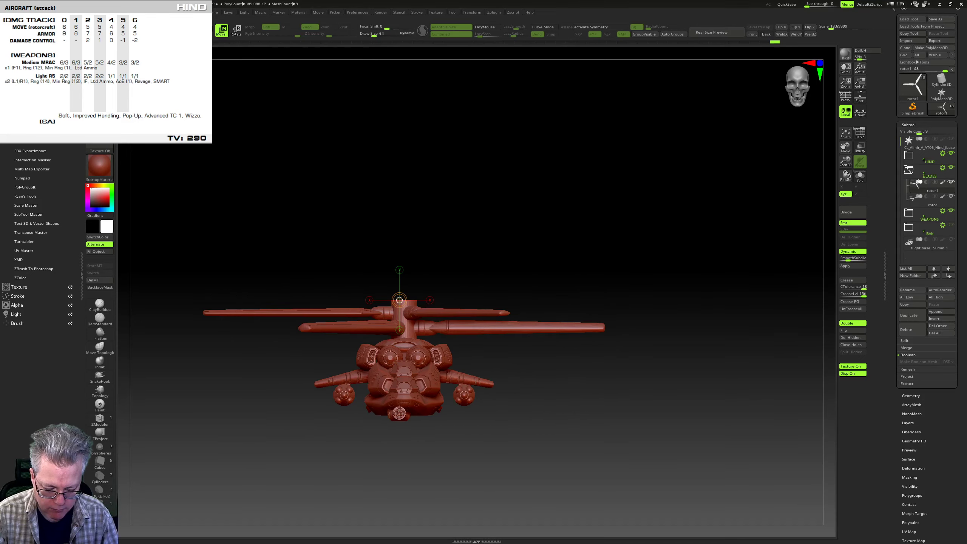
right_drag(414, 298, 379, 318)
drag(397, 307, 415, 293)
shift+right_drag(415, 296, 388, 291)
mouse_move(388, 291)
alt+right_down()
mouse_move(376, 319)
mouse_move(413, 289)
mouse_move(421, 267)
mouse_move(398, 295)
alt+right_up()
drag(398, 296, 413, 478)
alt+right_drag(413, 308, 400, 324)
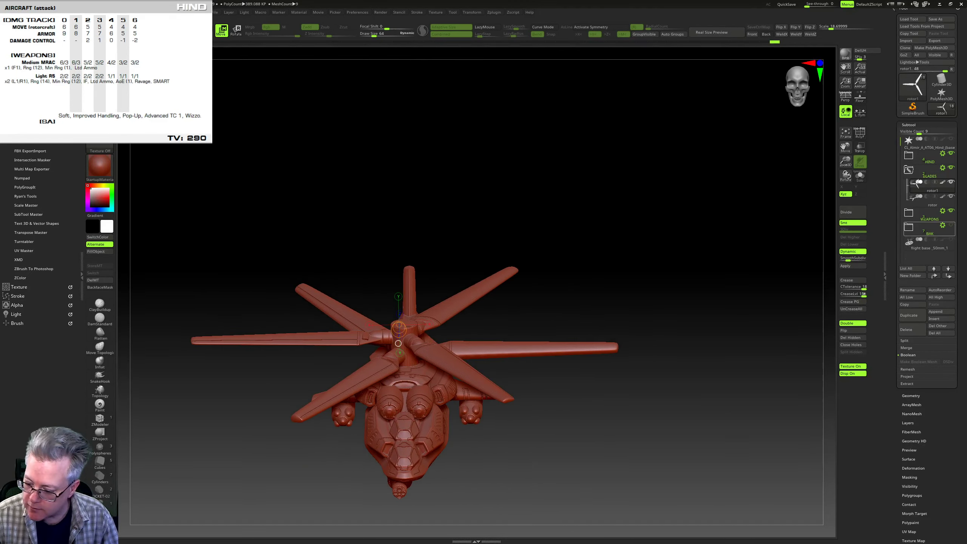
Step: Delete the old reference subtool named rotor from the BLADES folder
click(929, 200)
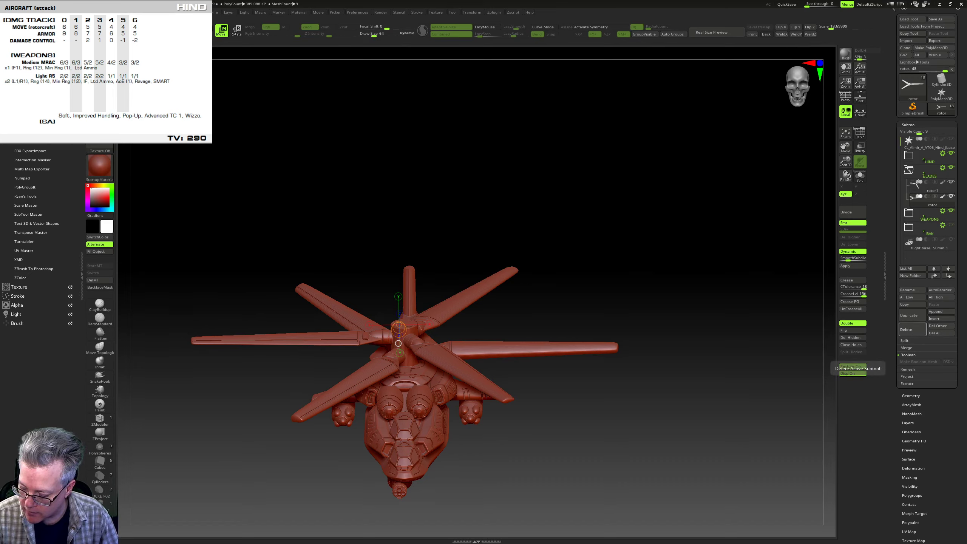
click(912, 330)
click(862, 323)
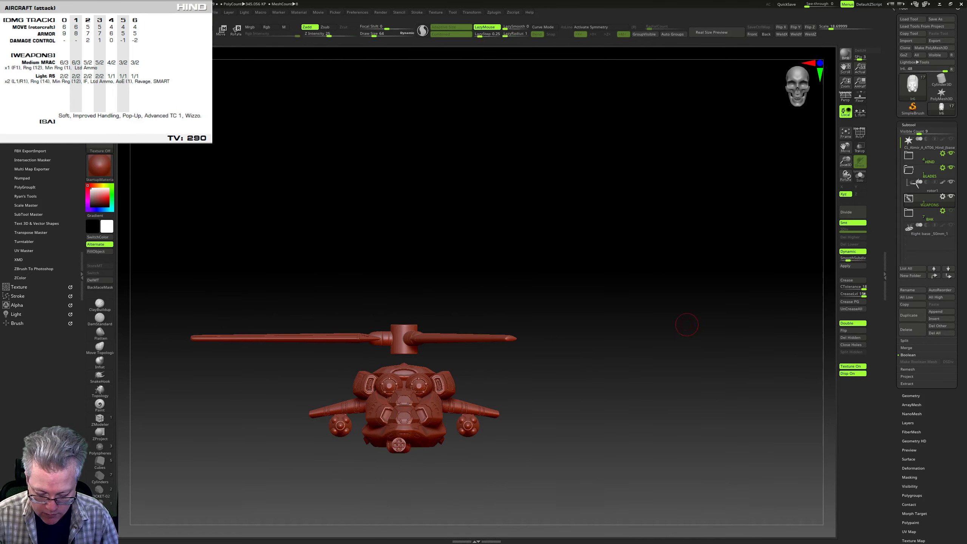
click(929, 186)
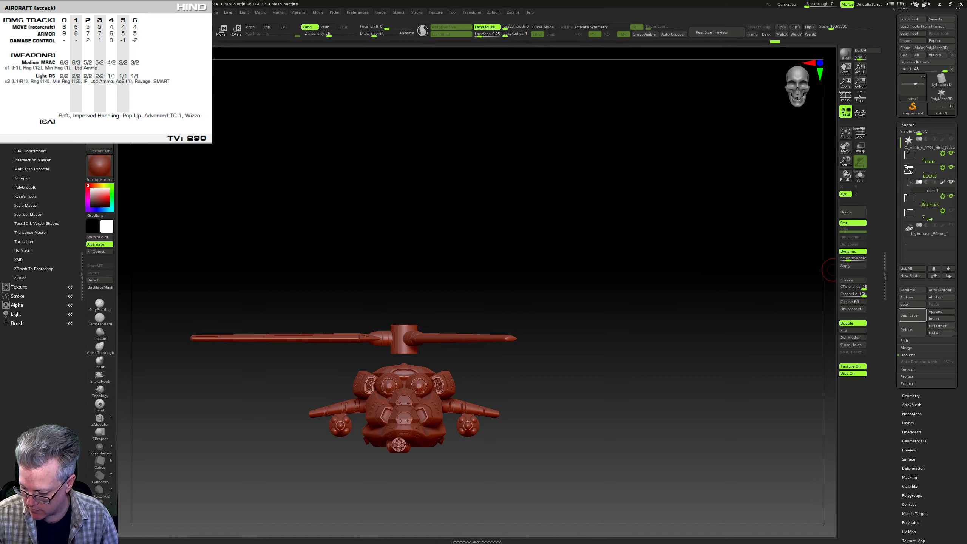
click(912, 315)
drag(613, 276, 597, 392)
click(222, 30)
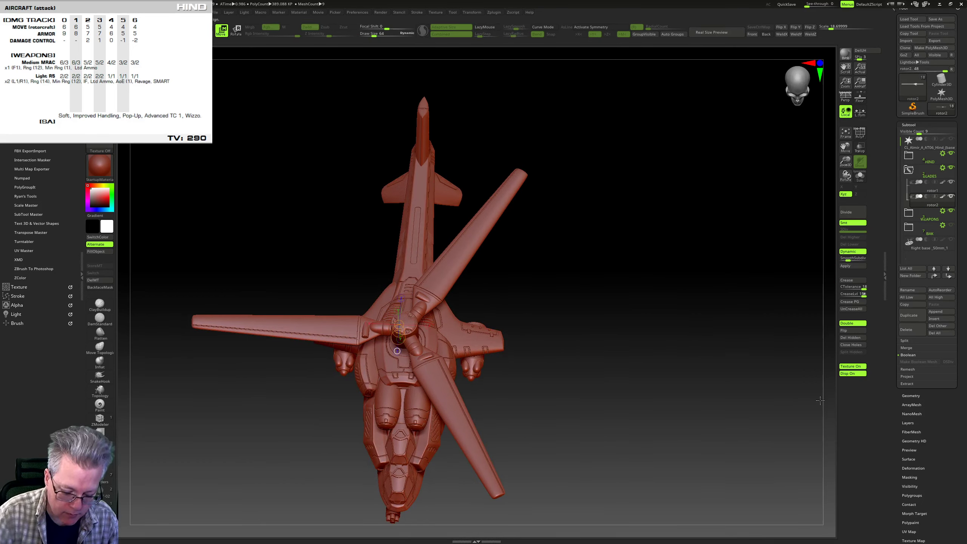
shift+drag(820, 400, 784, 358)
alt+drag(632, 396, 613, 440)
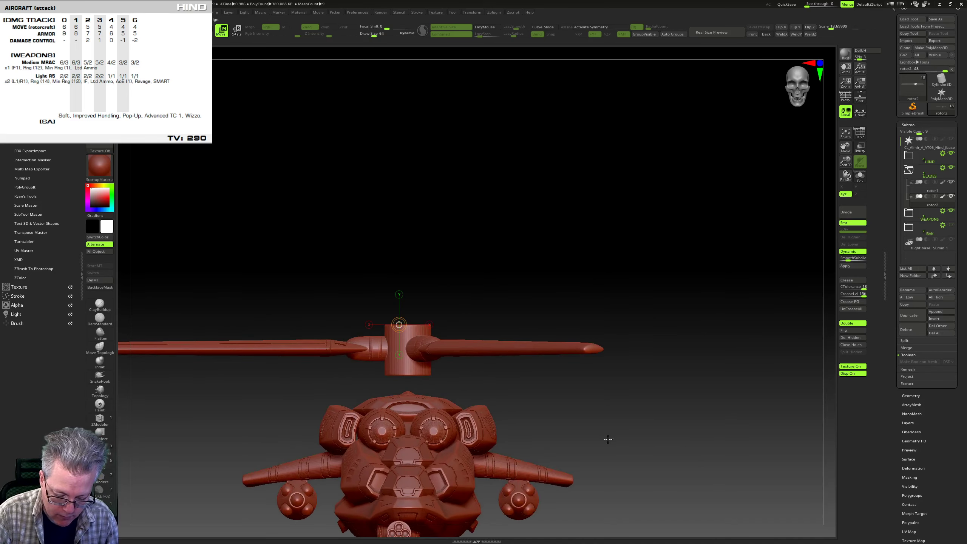
alt+drag(670, 410, 732, 391)
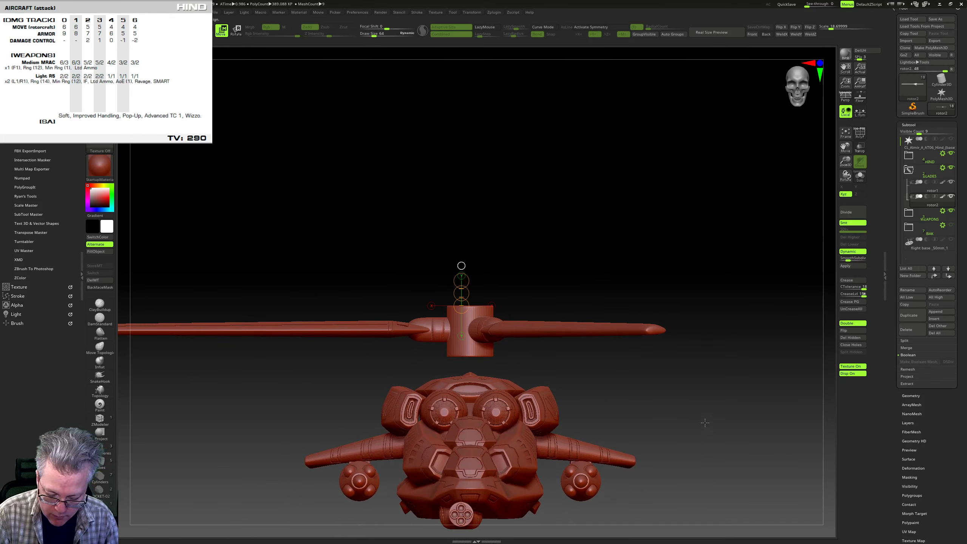
drag(704, 358, 698, 392)
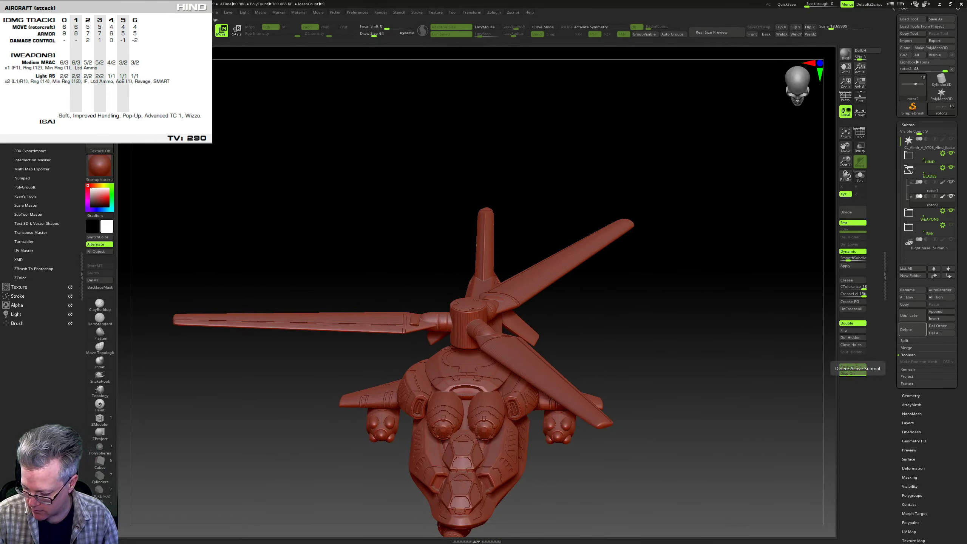
click(912, 330)
click(841, 346)
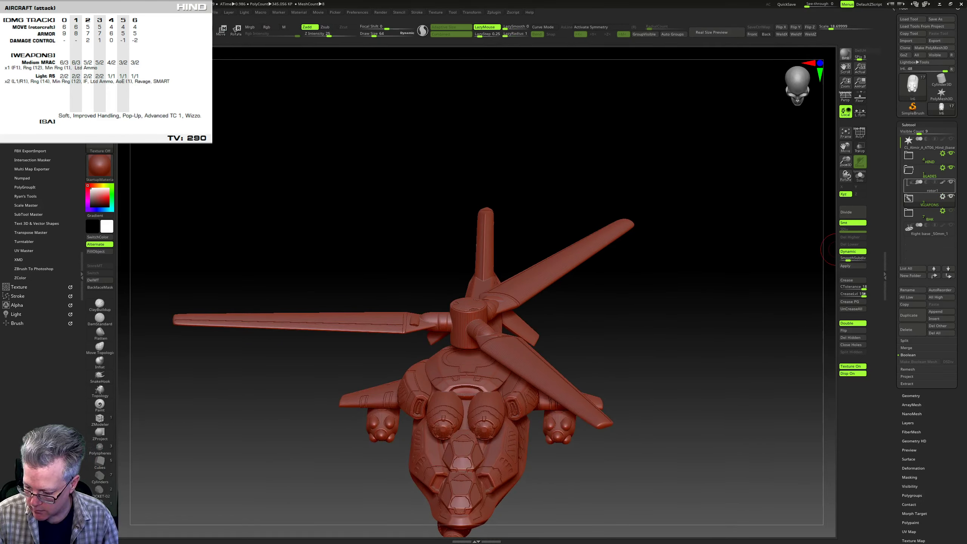
Step: Display rotor1 with polyframe and transparency from above, and duplicate it as rotor2
click(929, 187)
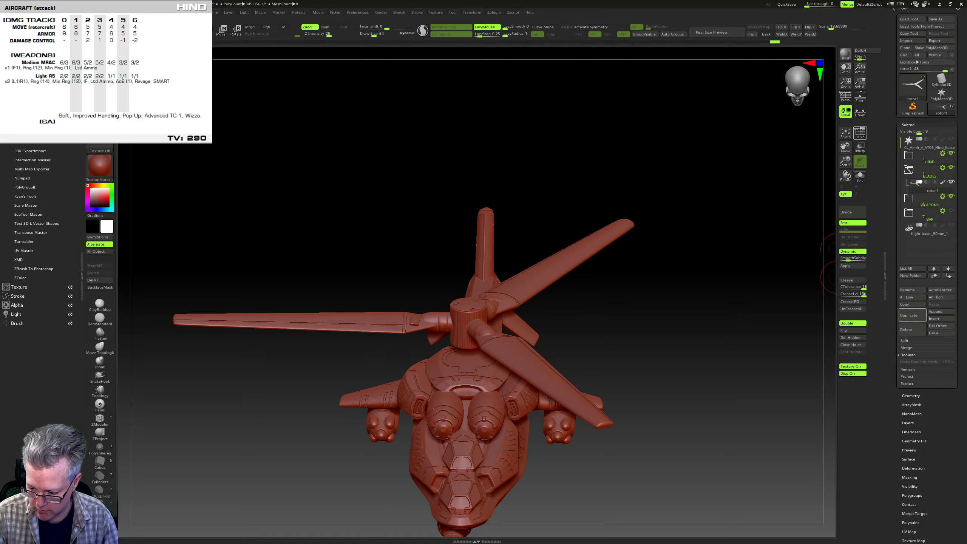
click(860, 133)
click(859, 148)
mouse_move(731, 279)
mouse_down()
mouse_move(740, 309)
mouse_move(724, 334)
mouse_move(840, 275)
mouse_up()
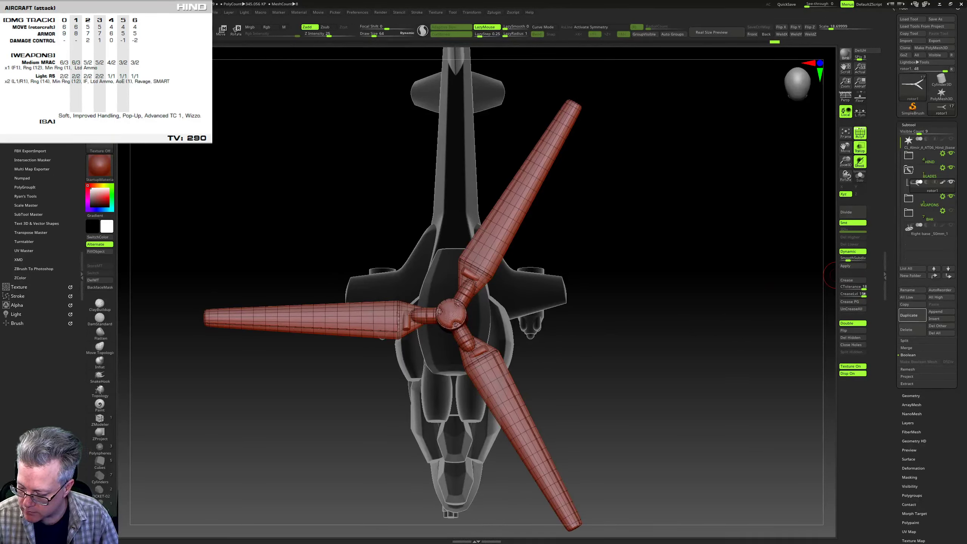
click(912, 315)
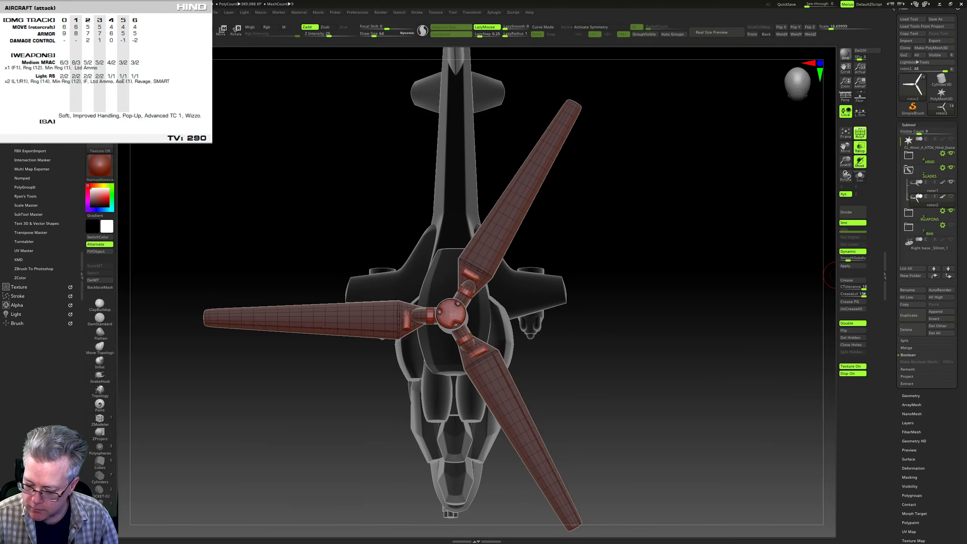
Step: Turn off rotor2's texture and displacement display and isolate its three blade connectors by hiding the hub and blades
drag(832, 305, 793, 400)
click(852, 366)
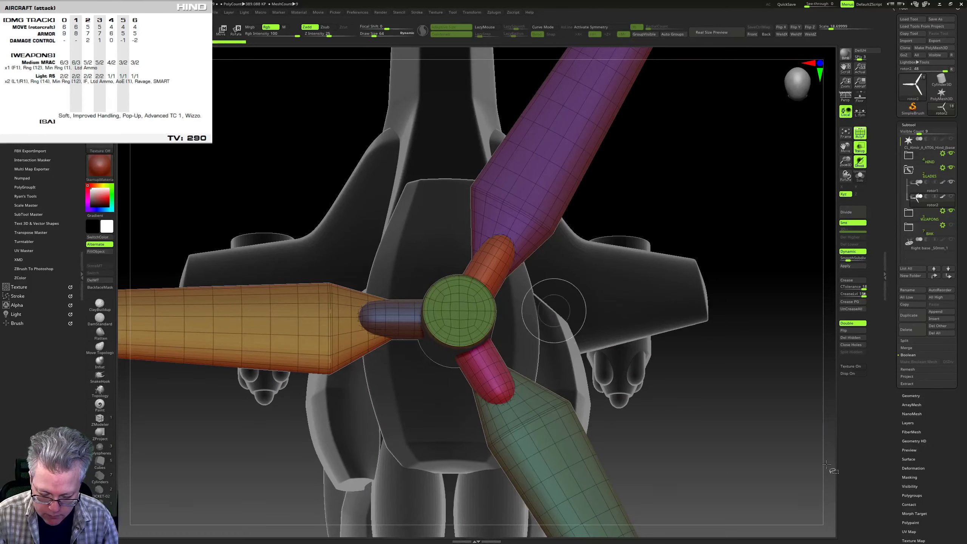
ctrl+shift+click(488, 266)
ctrl+shift+drag(552, 317, 530, 332)
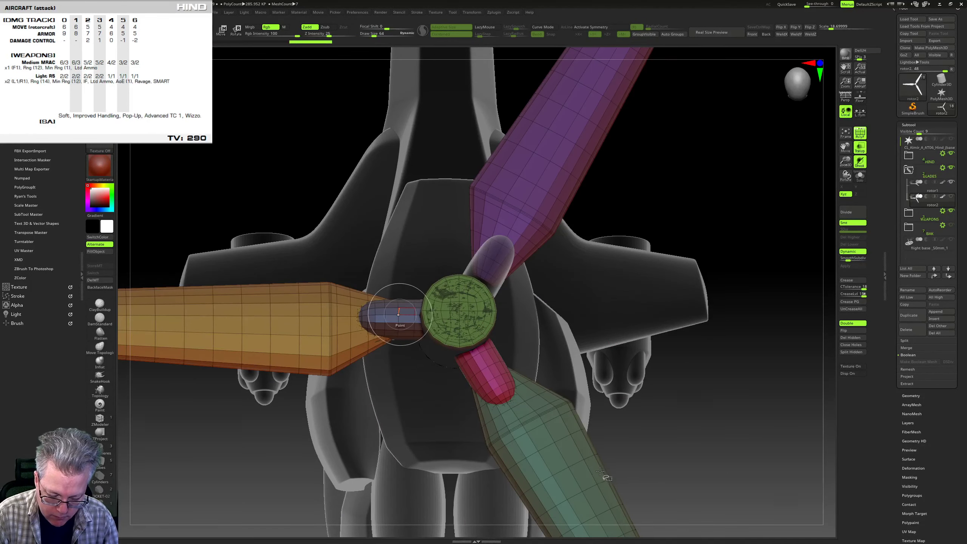
ctrl+shift+drag(613, 361, 610, 364)
mouse_move(611, 361)
alt+mouse_down()
mouse_move(615, 345)
mouse_move(631, 368)
mouse_move(594, 266)
mouse_move(588, 375)
mouse_move(602, 345)
mouse_move(624, 381)
mouse_move(664, 411)
mouse_move(651, 378)
alt+mouse_up()
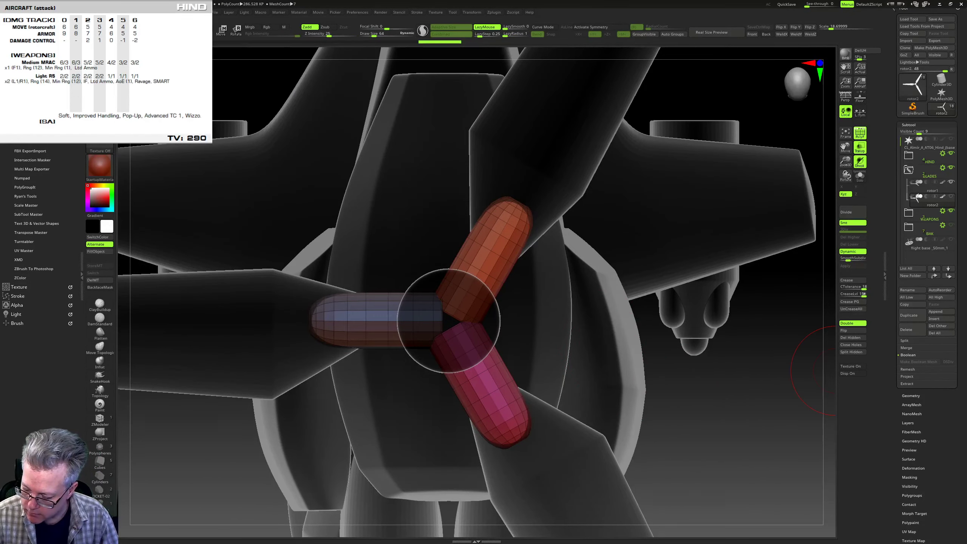
Step: Delete the hidden hub and blades from rotor2 and turn off its dynamic subdivision
click(853, 337)
alt+drag(598, 325, 877, 516)
key(shift+d)
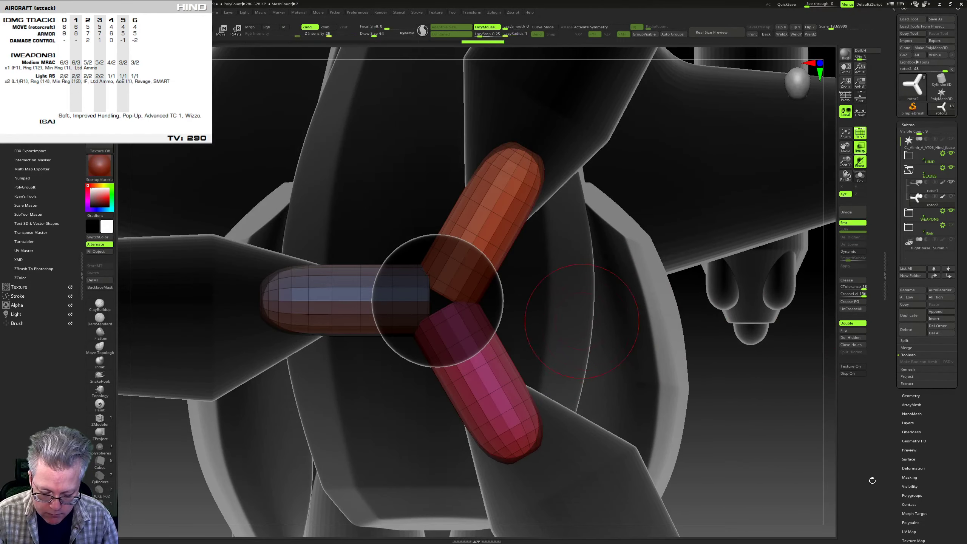
Step: Isolate rotor2's orange blade connector and switch to the ZModeler brush
key(ctrl+z)
key(ctrl+z)
key(ctrl+z)
key(ctrl+z)
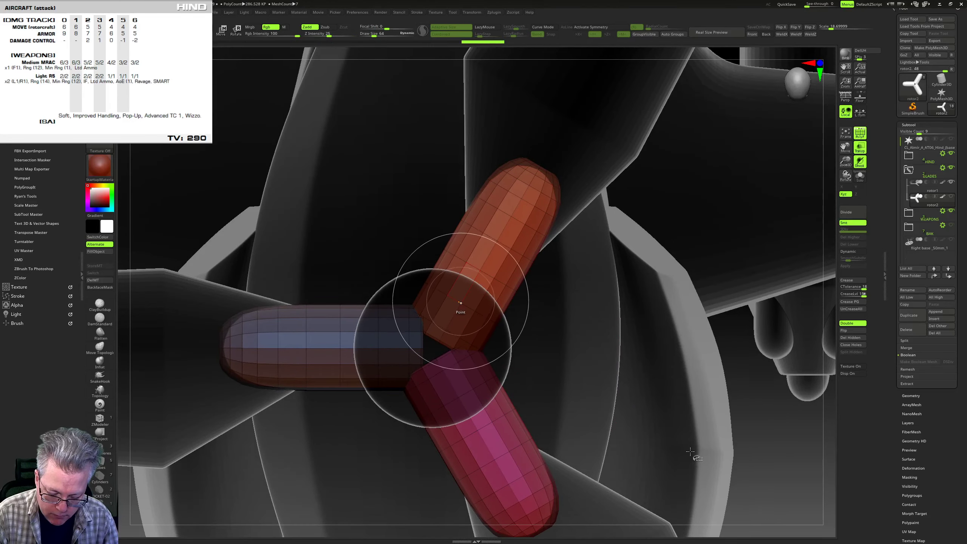
key(ctrl+z)
key(ctrl+z)
key(ctrl+z)
key(ctrl+z)
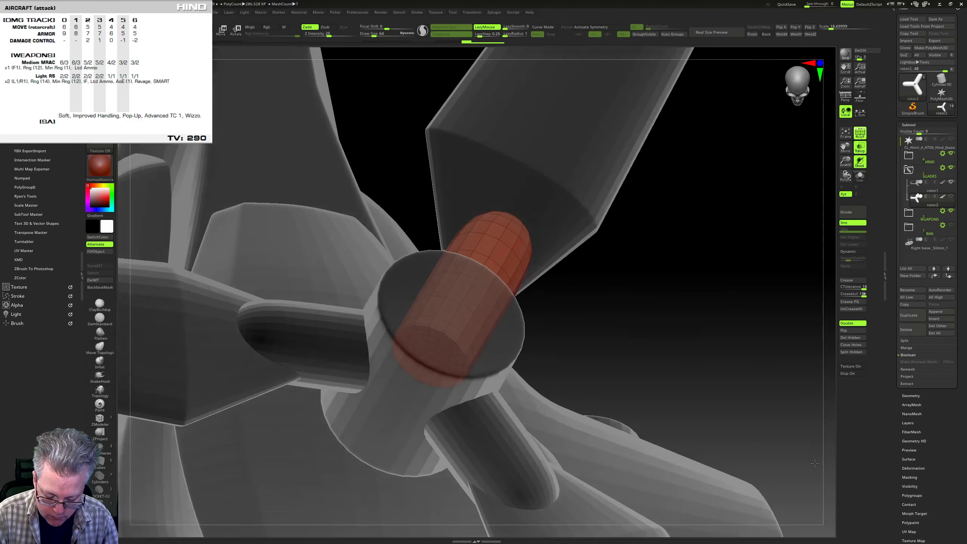
key(ctrl+z)
key(ctrl+z)
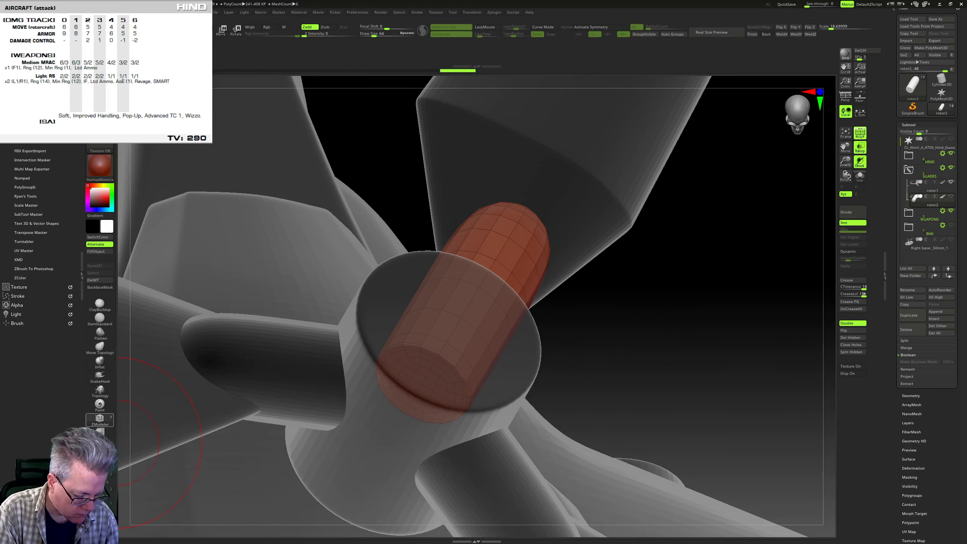
Step: Set the ZModeler QMesh target to Flat Island and try it on the orange connector's inner end cap
drag(760, 531, 742, 538)
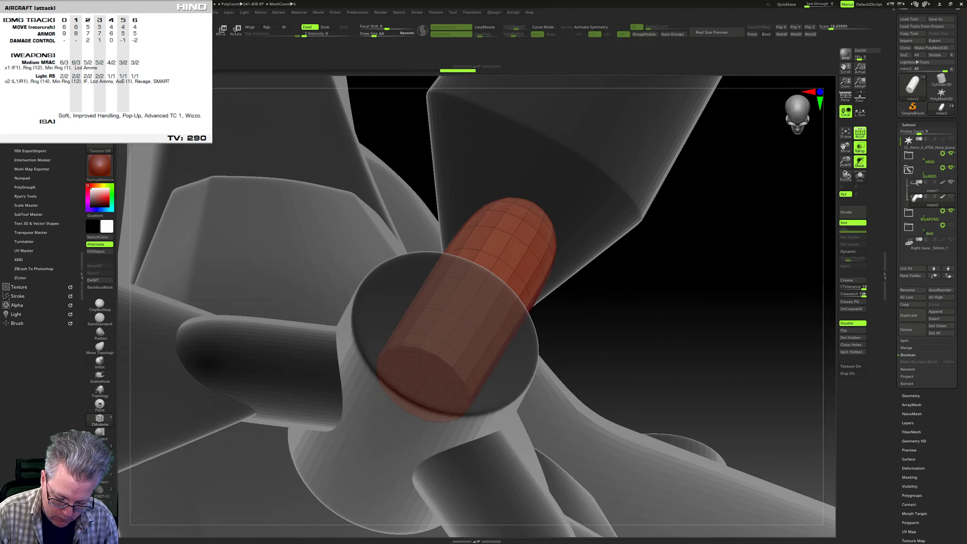
key(space)
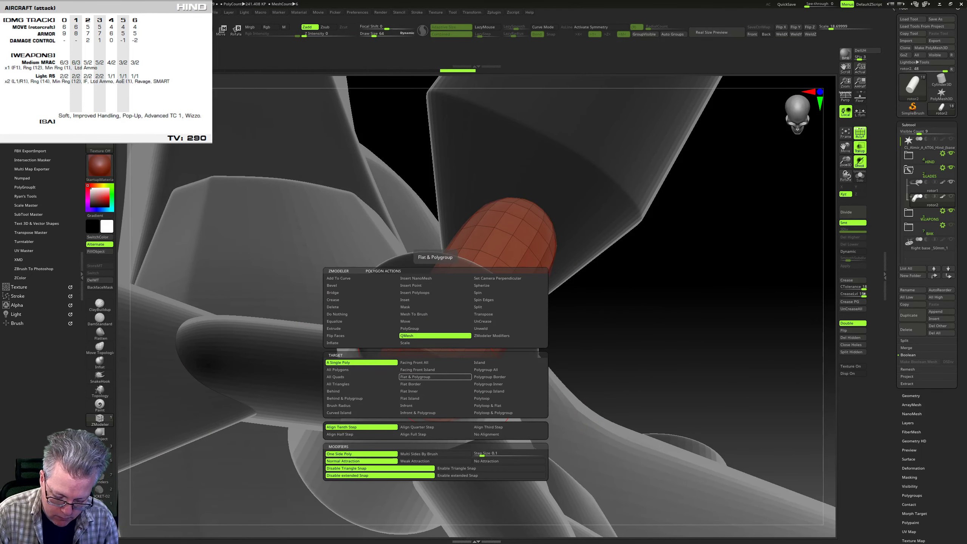
click(426, 398)
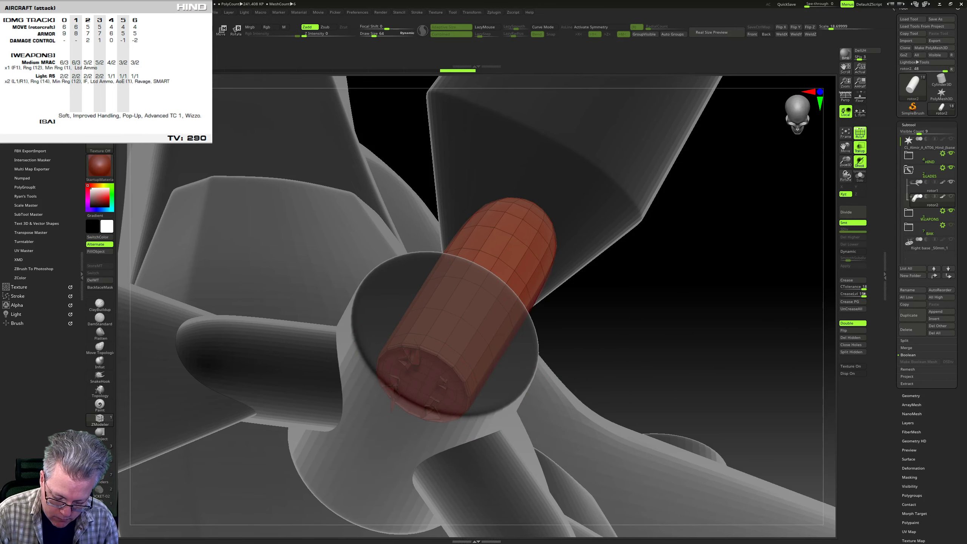
right_drag(495, 365, 541, 398)
key(ctrl+z)
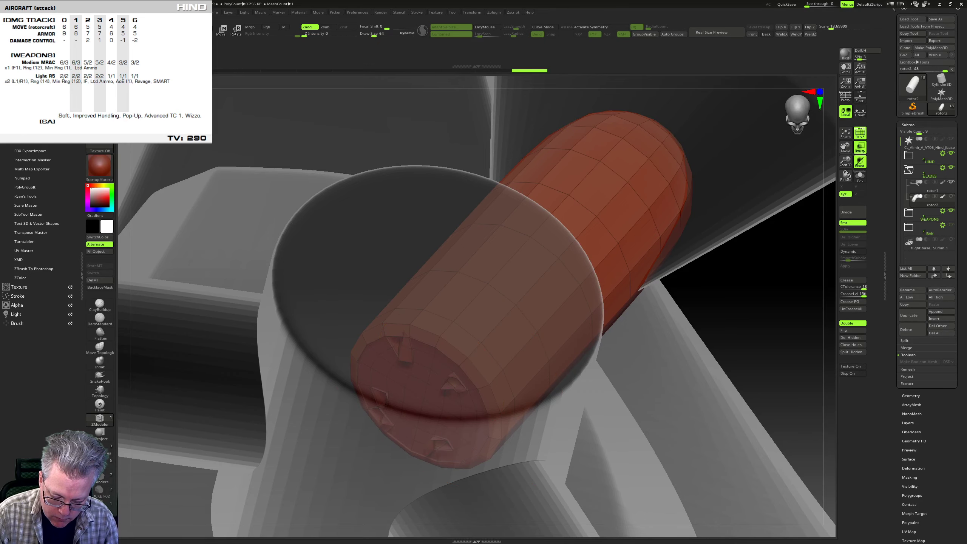
key(ctrl+z)
Step: Open the subtool Split options and show all three of rotor2's connectors again
mouse_move(662, 380)
ctrl+right_down()
mouse_move(663, 301)
mouse_move(654, 352)
mouse_move(913, 437)
mouse_move(900, 422)
ctrl+right_up()
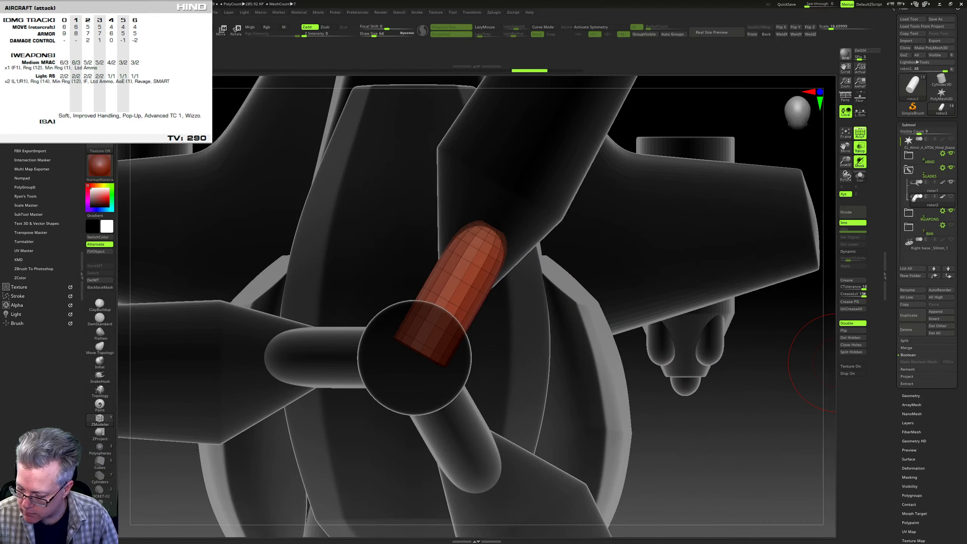
click(905, 340)
ctrl+shift+click(715, 379)
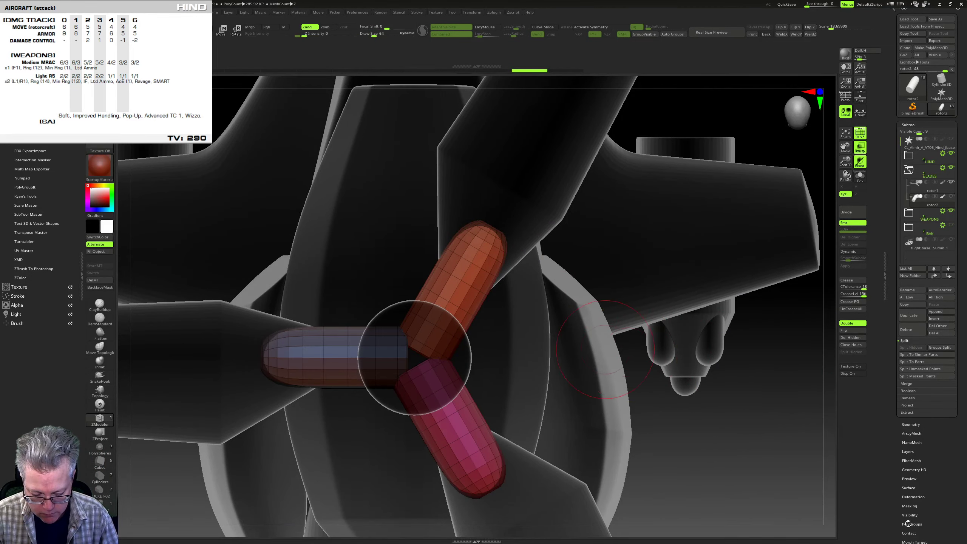
Step: Isolate rotor2's blue connector with its inner end in view and delete the other two connectors
ctrl+right_drag(705, 375, 491, 368)
ctrl+shift+click(383, 358)
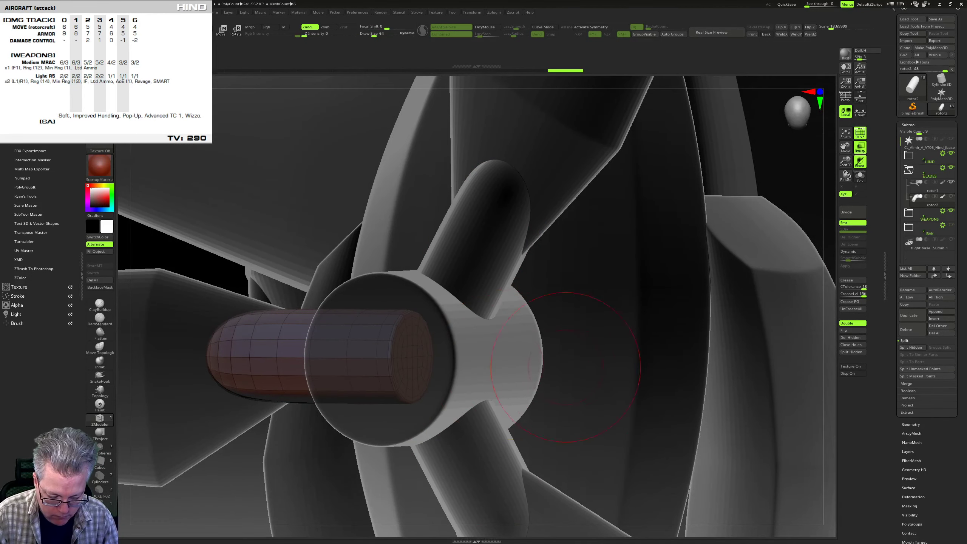
right_drag(584, 369, 413, 343)
click(851, 338)
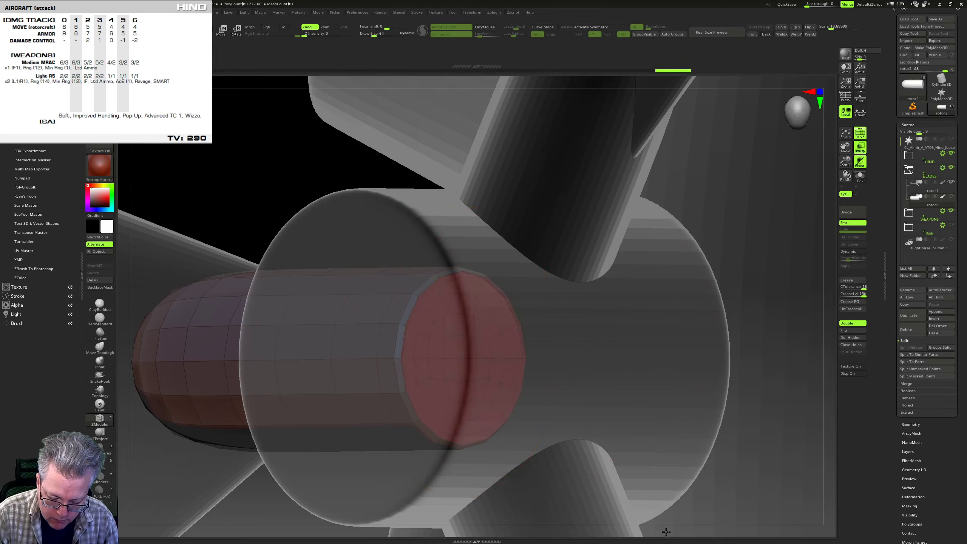
Step: Clip the blue connector's inner end flat with a vertical ClipCurve cut in the front view
drag(650, 537, 641, 542)
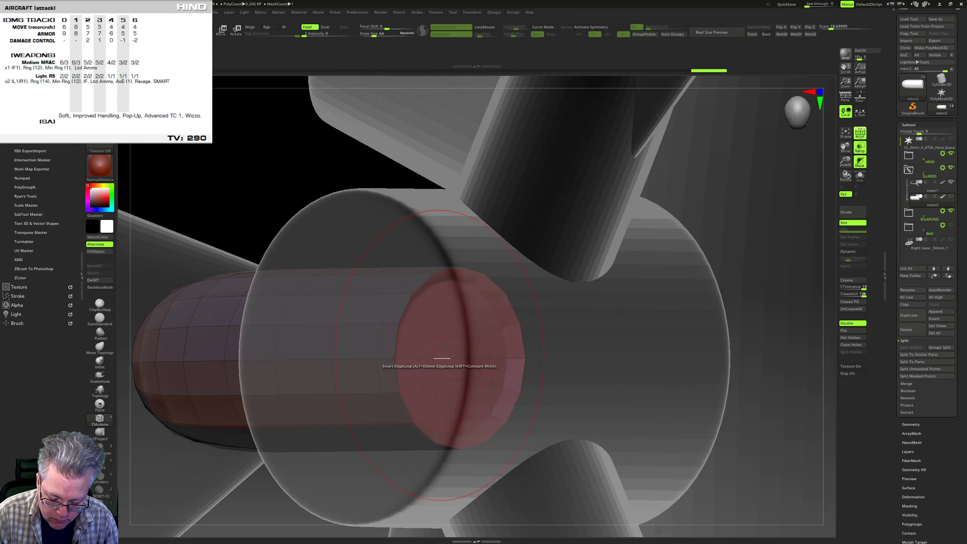
shift+right_drag(844, 477, 853, 477)
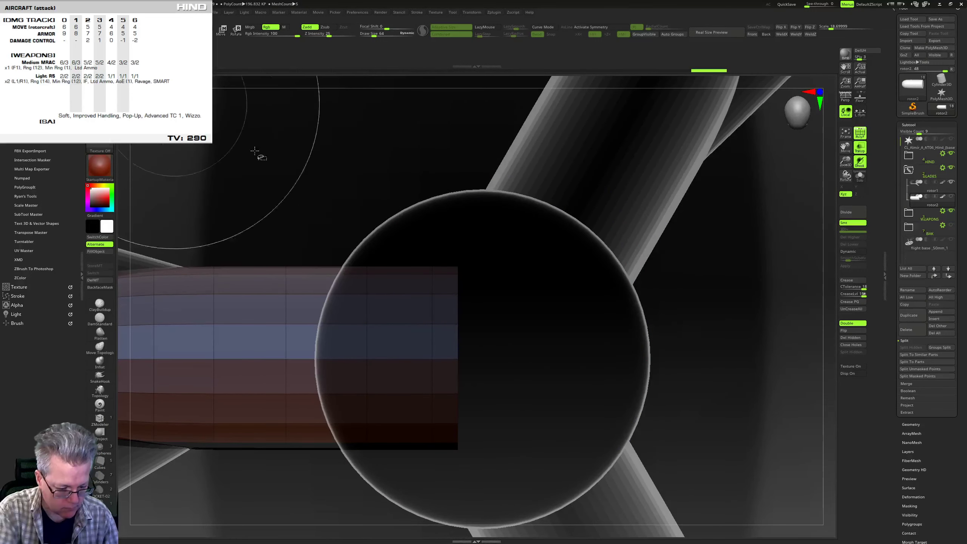
ctrl+shift+click(99, 54)
ctrl+shift+click(195, 92)
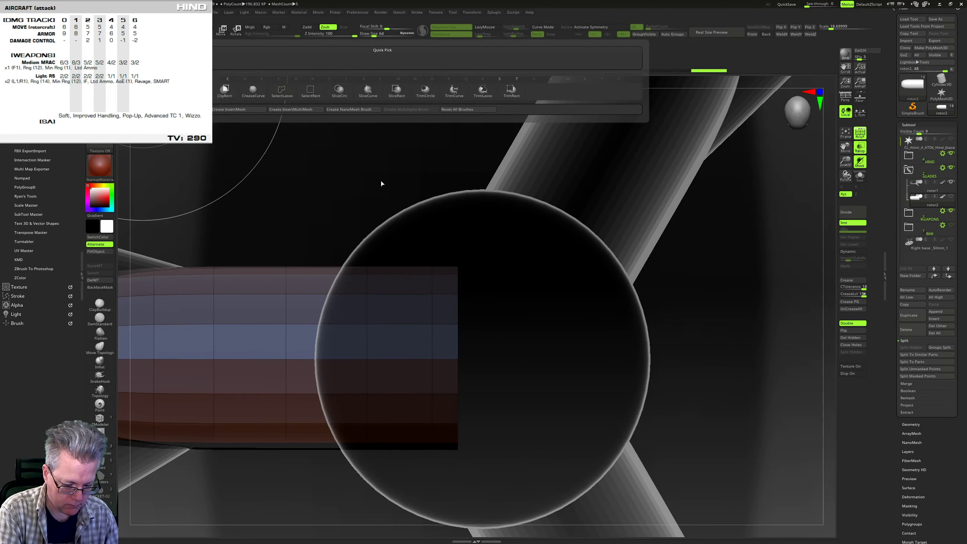
ctrl+shift+drag(443, 237, 443, 519)
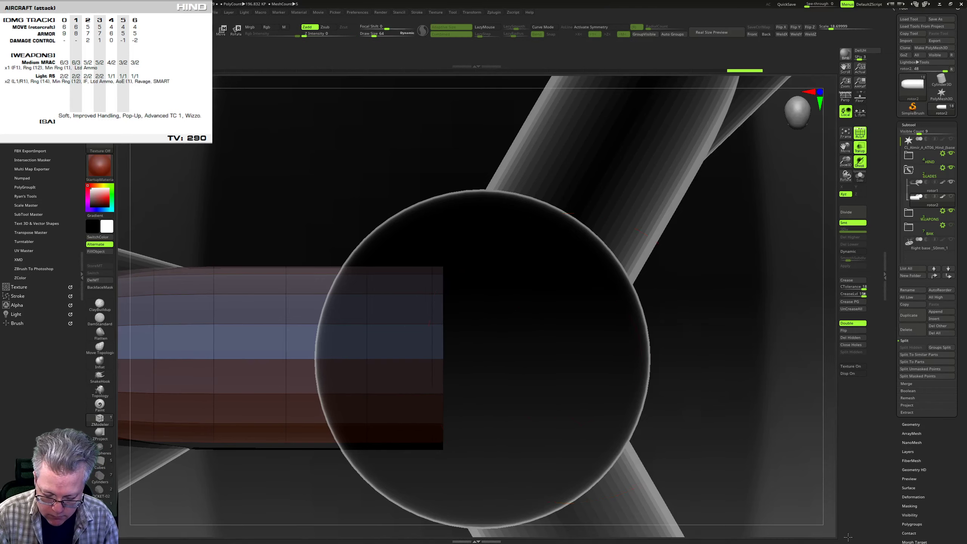
Step: Delete surplus edge loops on the connector's inner end cap and clip that end flat again
right_drag(559, 353, 453, 350)
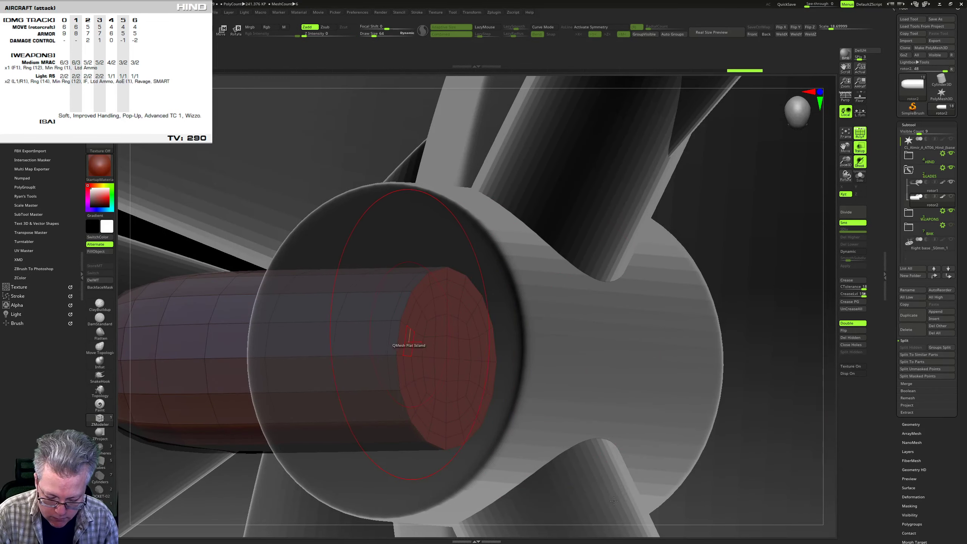
alt+click(398, 336)
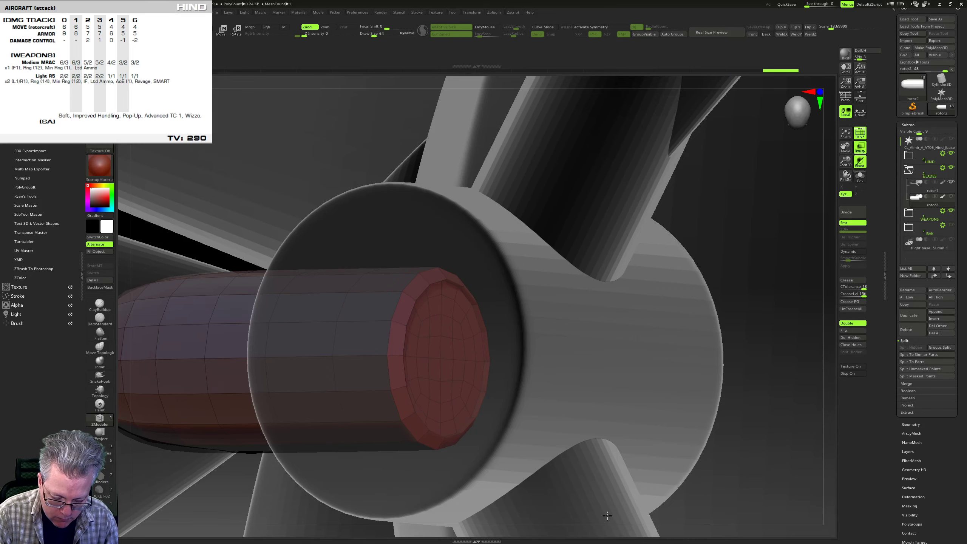
key(ctrl+z)
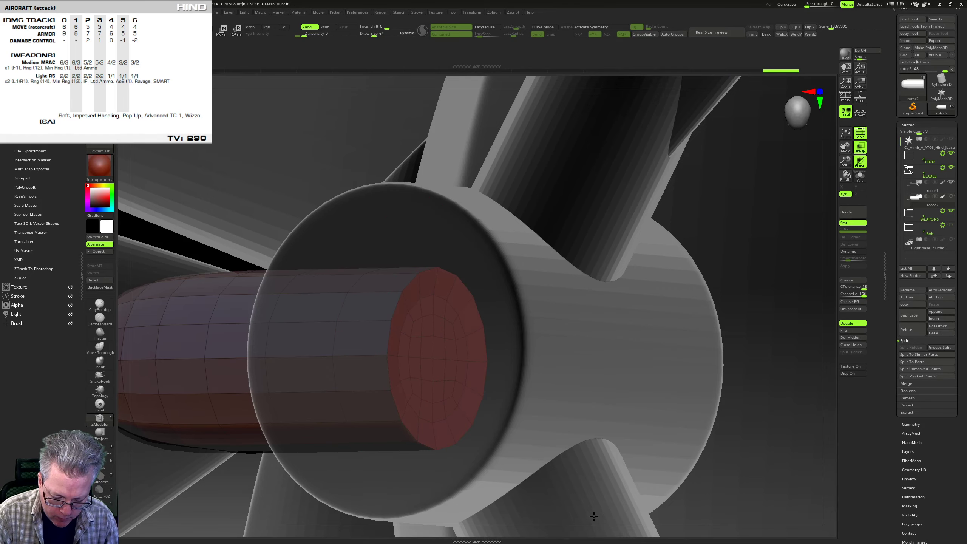
key(ctrl+z)
shift+drag(729, 451, 740, 442)
ctrl+shift+drag(393, 234, 393, 496)
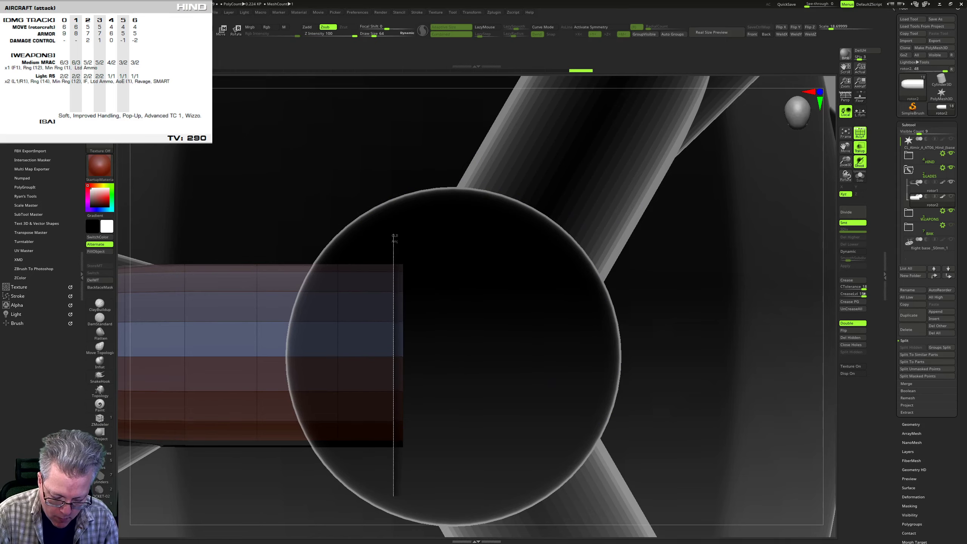
Step: Mask all but the connector's inner end, move the end slightly back toward the blade, and clear the mask
mouse_move(440, 460)
ctrl+right_down()
mouse_move(432, 372)
mouse_move(442, 402)
ctrl+right_up()
ctrl+right_drag(451, 366, 461, 381)
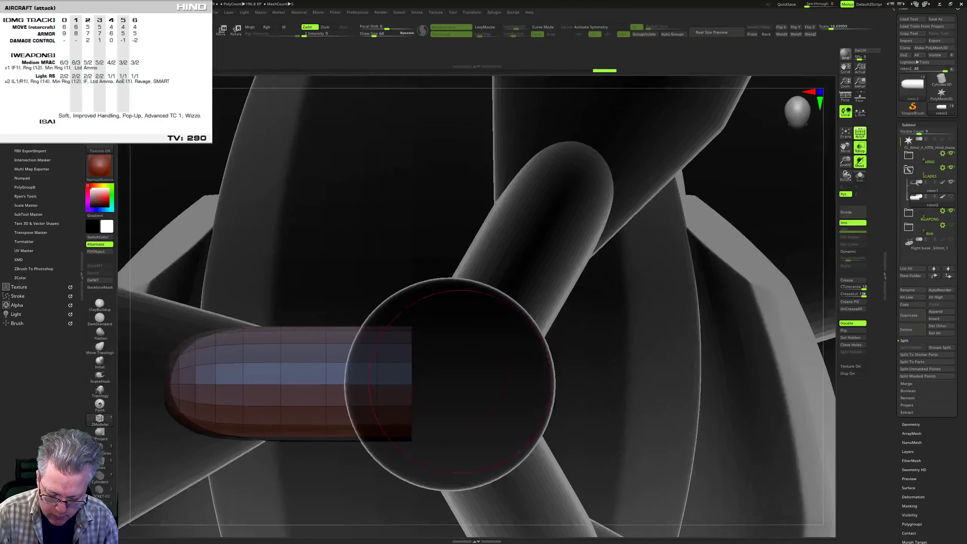
mouse_move(433, 300)
ctrl+mouse_down()
mouse_move(435, 393)
mouse_move(402, 499)
ctrl+mouse_up()
ctrl+click(455, 396)
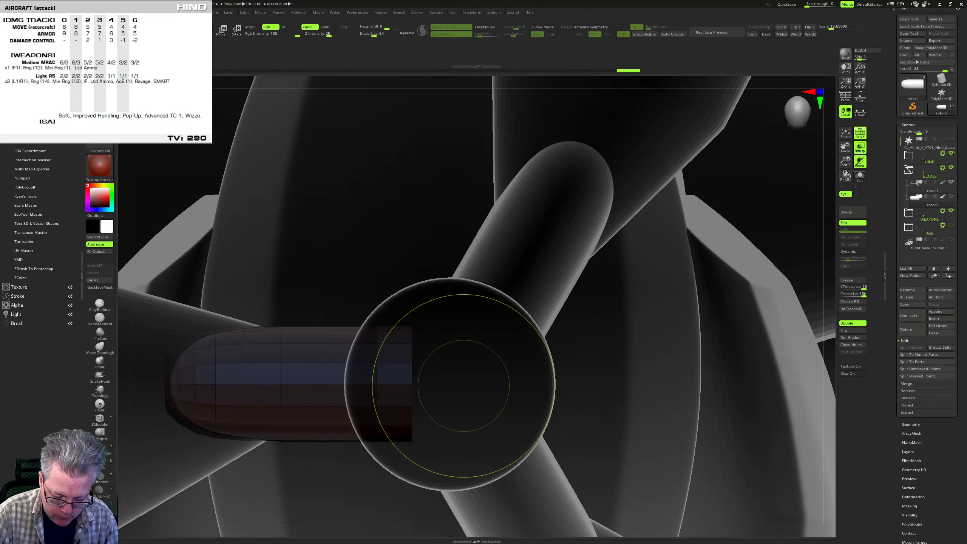
key(w)
mouse_move(393, 382)
shift+mouse_down()
mouse_move(457, 382)
mouse_move(442, 382)
shift+mouse_up()
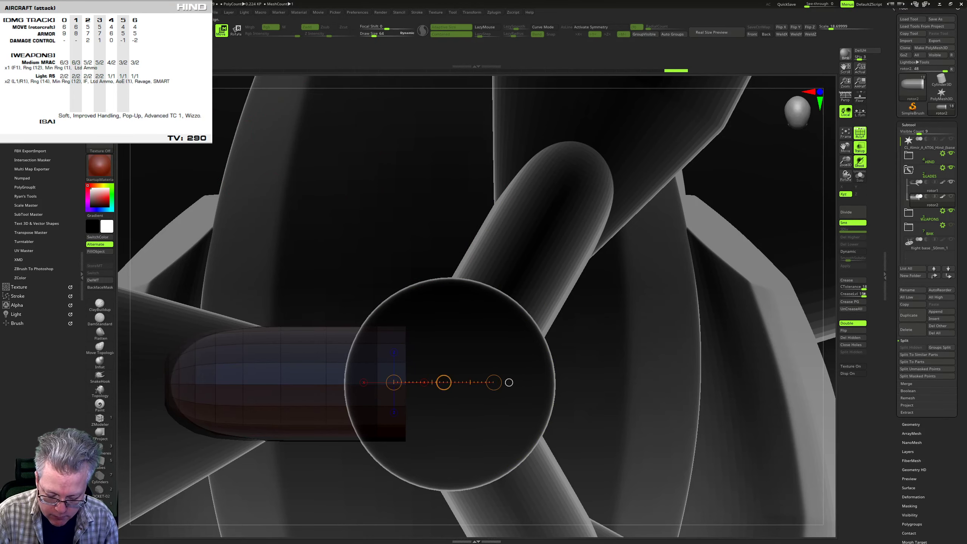
ctrl+right_drag(825, 526, 825, 490)
ctrl+drag(818, 499, 825, 514)
ctrl+right_drag(824, 528, 825, 506)
drag(825, 507, 824, 525)
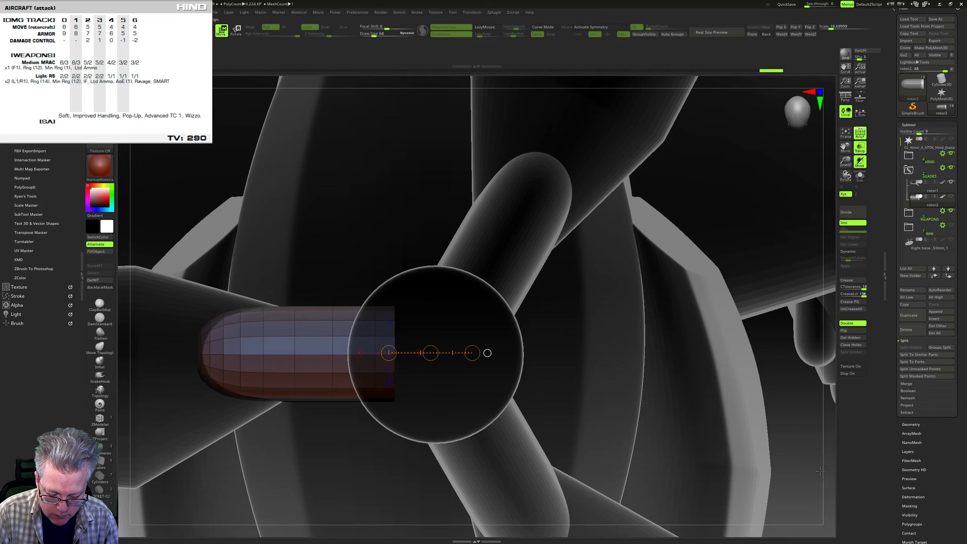
Step: Shorten the connector further by masking its body and moving its last edge loops toward the blade, then clear the mask
drag(821, 471, 748, 483)
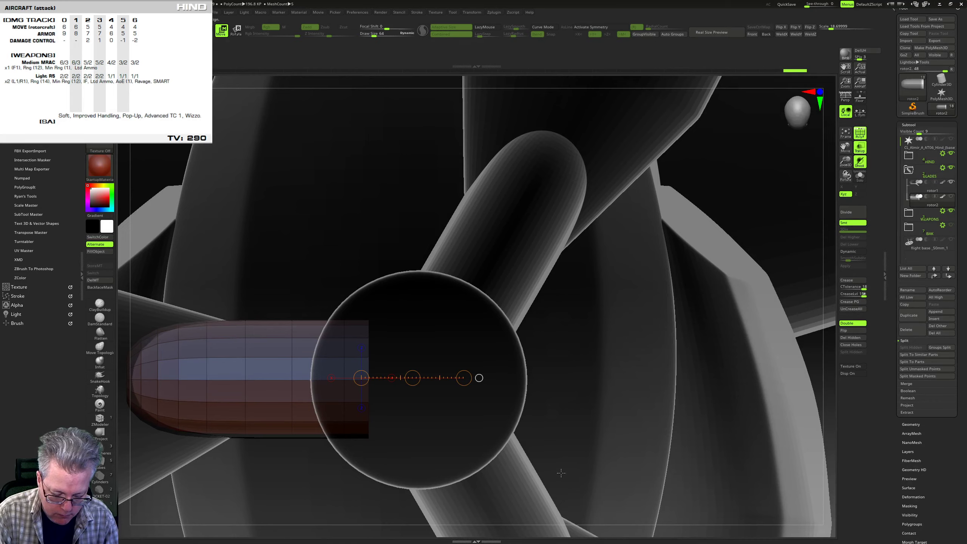
ctrl+drag(372, 277, 328, 503)
ctrl+click(328, 503)
drag(412, 377, 396, 378)
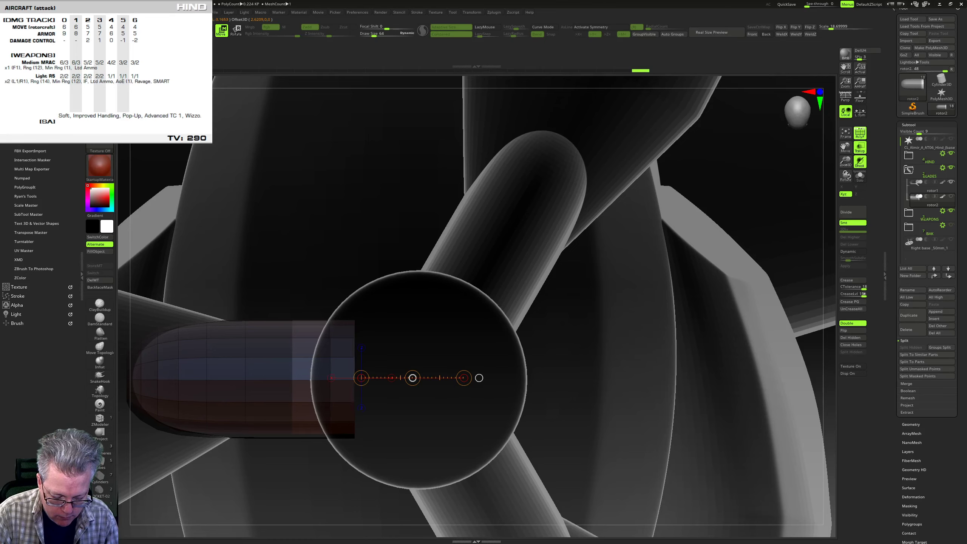
ctrl+drag(669, 497, 676, 504)
mouse_move(669, 497)
mouse_down()
mouse_move(647, 499)
mouse_move(661, 502)
mouse_move(662, 531)
mouse_move(689, 510)
mouse_move(662, 510)
mouse_up()
right_drag(661, 510, 629, 476)
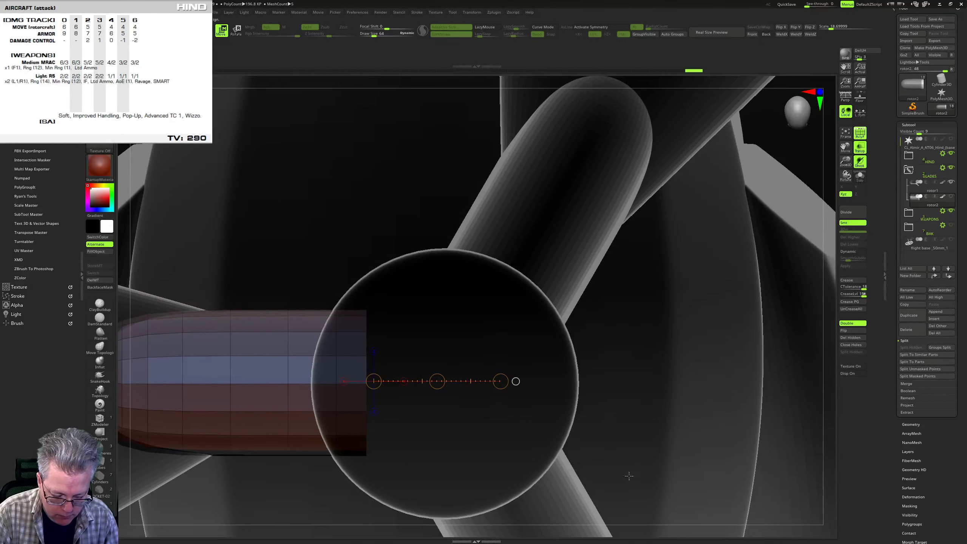
Step: Mask the connector's body and extrude a narrower cylindrical stub from its inner end cap toward the hub centre
ctrl+drag(383, 383, 285, 505)
ctrl+click(327, 505)
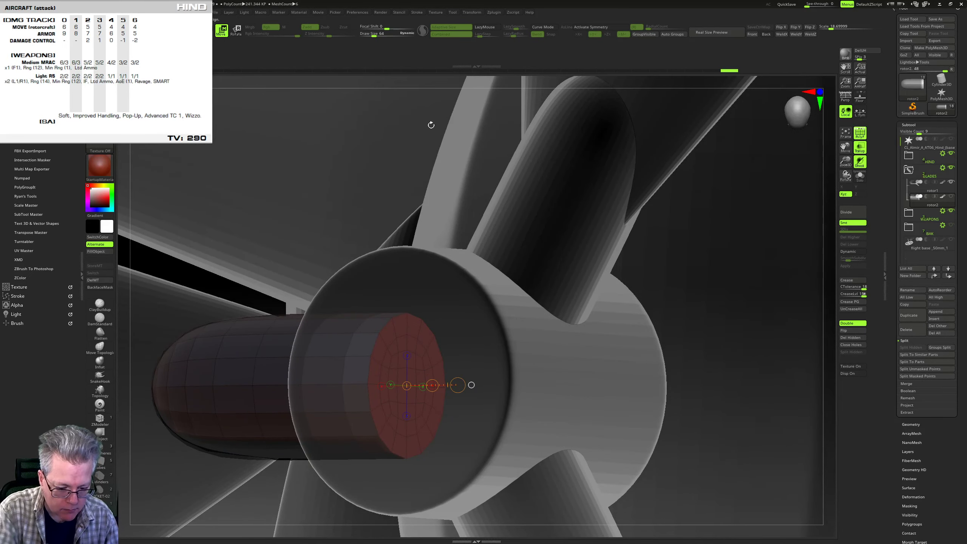
key(q)
ctrl+drag(457, 385, 443, 384)
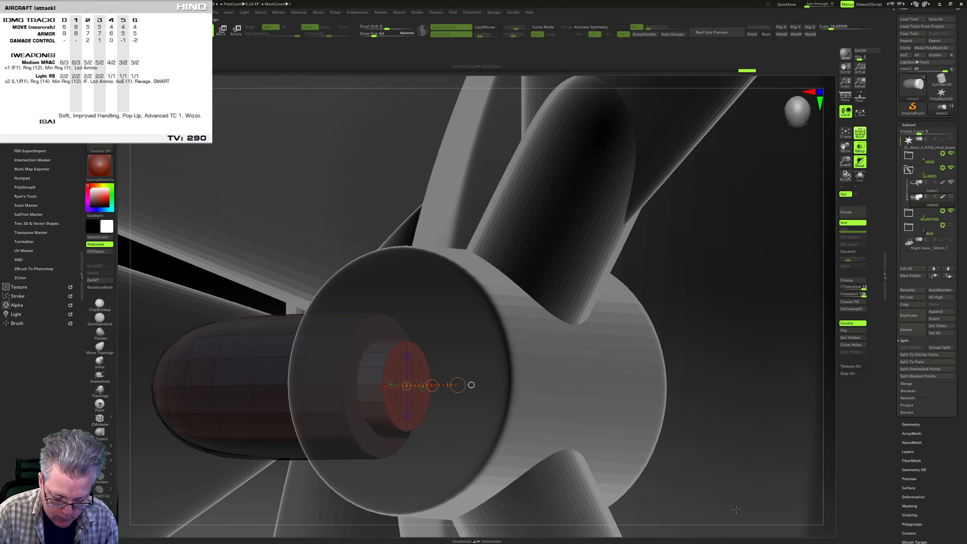
shift+drag(727, 503, 759, 505)
key(w)
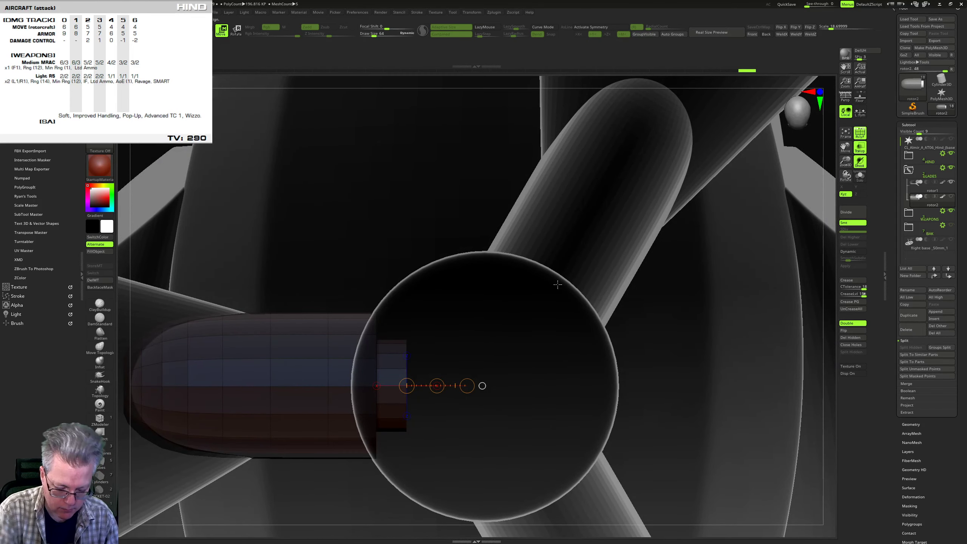
Step: Lengthen the narrow stub into the hub by masking everything except its end and moving that end inward, then clear the mask
drag(443, 386, 476, 386)
key(ctrl+z)
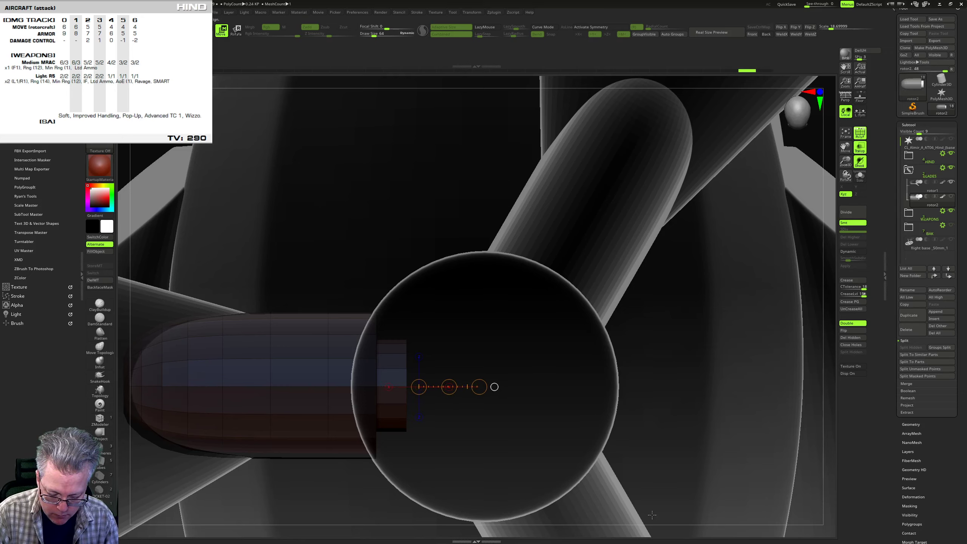
ctrl+drag(432, 355, 437, 321)
ctrl+drag(438, 321, 400, 470)
ctrl+click(400, 470)
drag(449, 387, 482, 387)
ctrl+right_drag(482, 387, 480, 343)
ctrl+drag(480, 343, 491, 354)
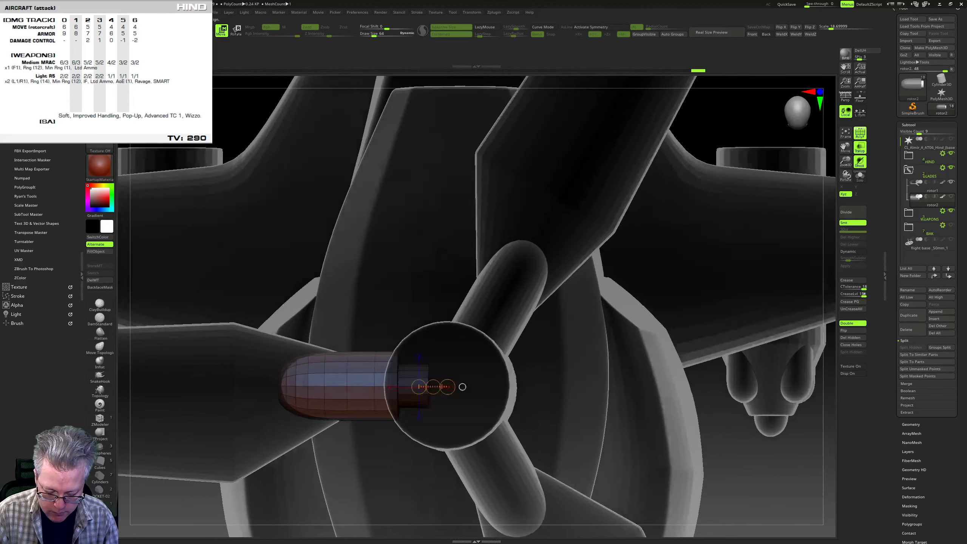
right_drag(491, 355, 493, 435)
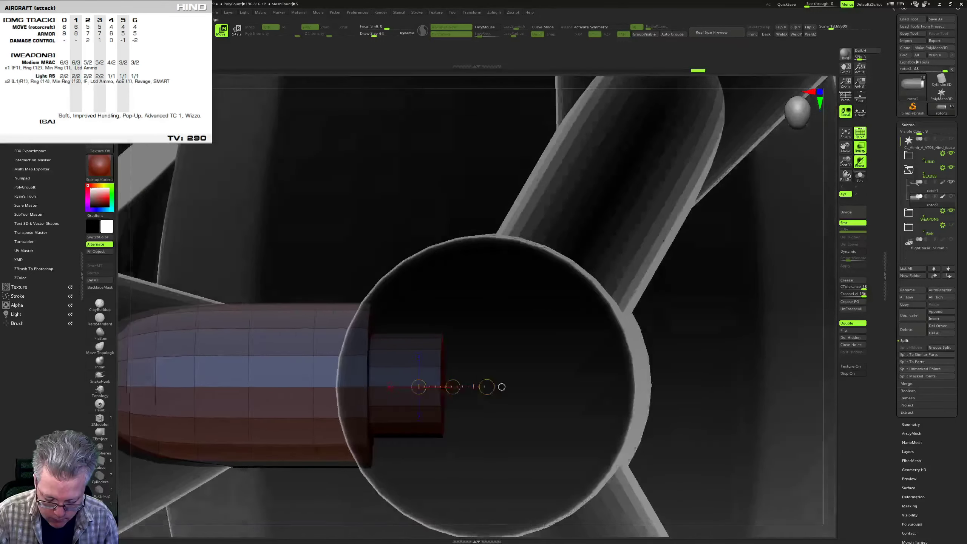
right_drag(491, 152, 441, 148)
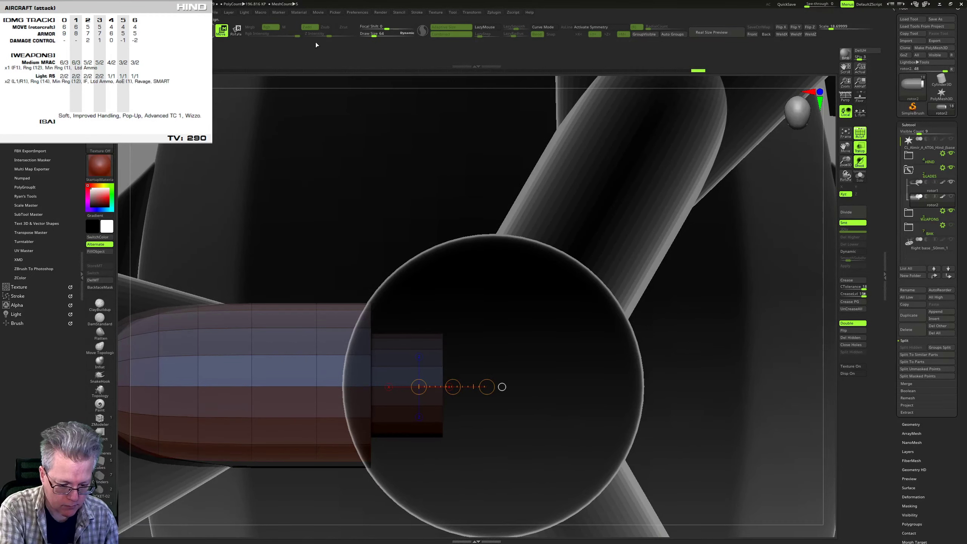
Step: Set the ZModeler edge action to Crease with EdgeLoop Complete for the connector's shoulder edges and toggle the smoothed preview
key(q)
mouse_move(452, 386)
mouse_down()
mouse_move(471, 387)
mouse_move(459, 387)
mouse_up()
drag(775, 524, 681, 435)
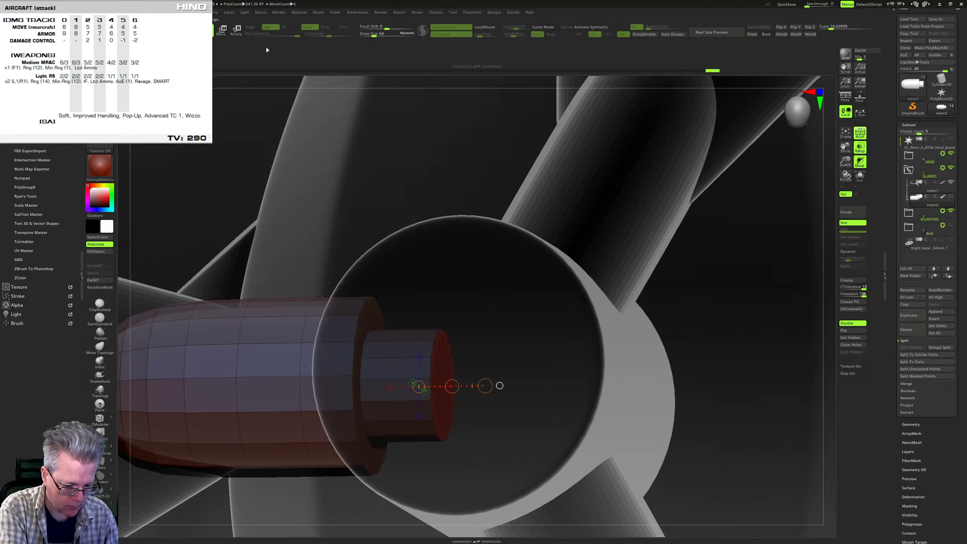
key(q)
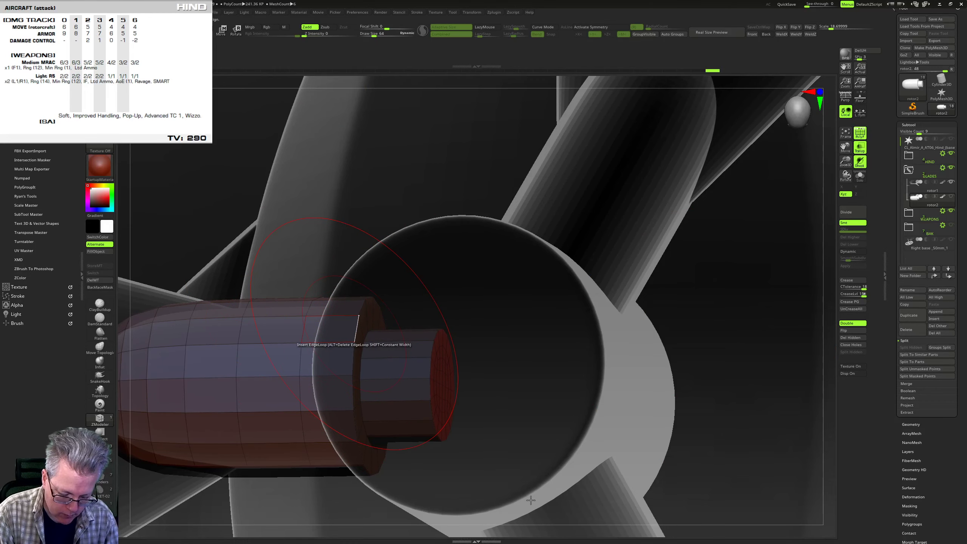
key(space)
click(285, 371)
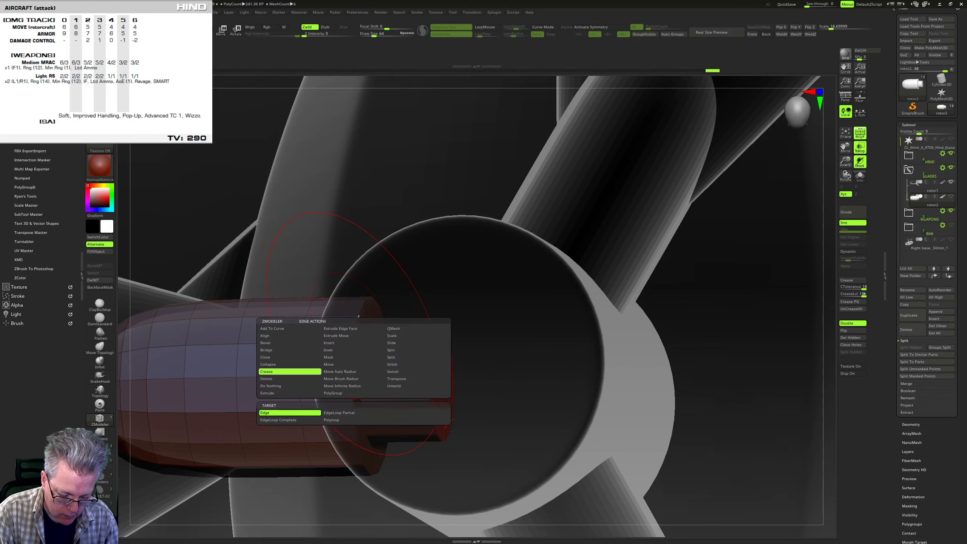
click(285, 419)
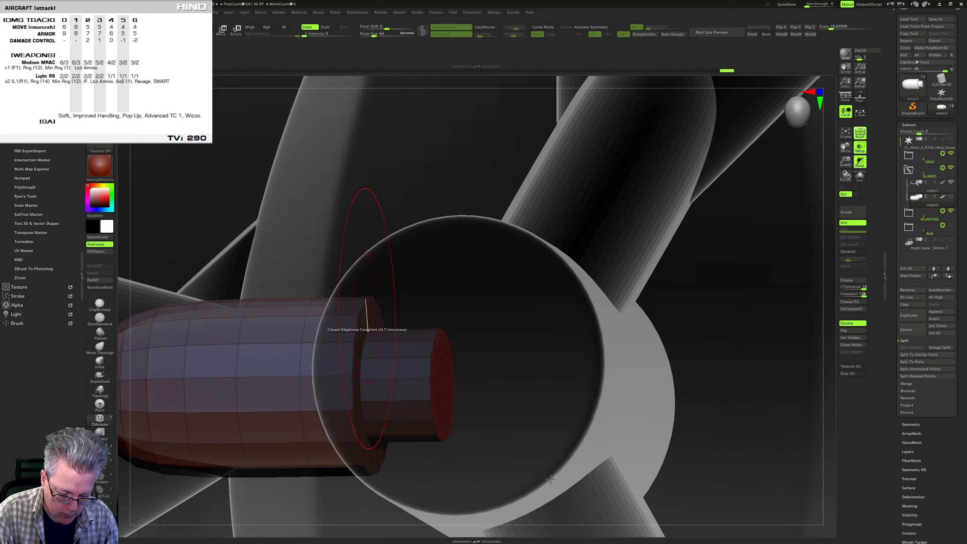
key(d)
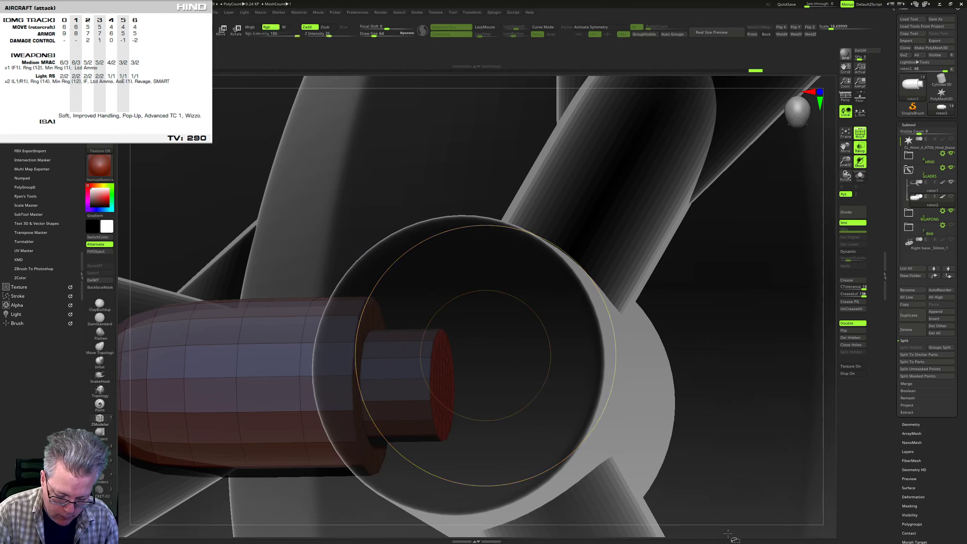
drag(646, 522, 777, 514)
key(shift+d)
alt+drag(777, 514, 780, 531)
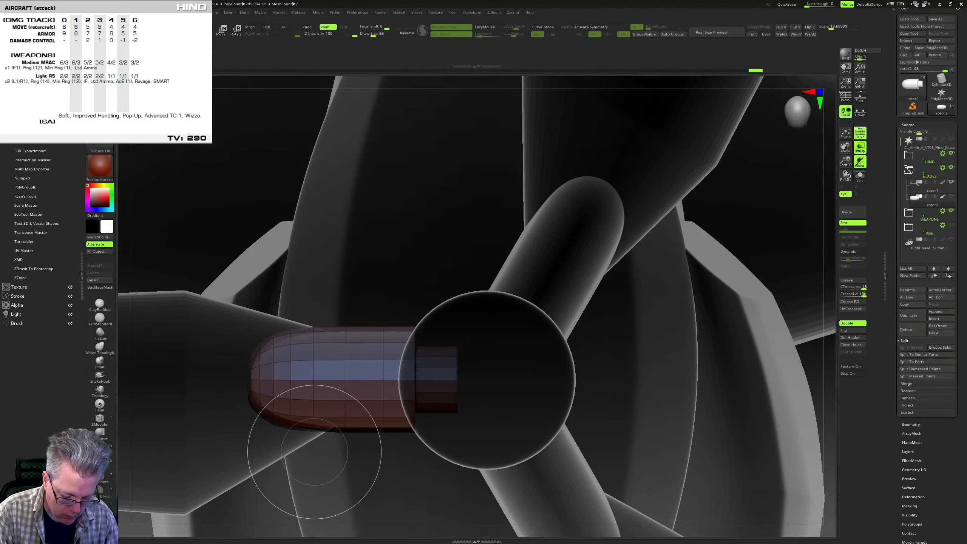
Step: Clip off the connector's rounded blade-side end with a vertical cut, undoing the first cut and repeating it slightly closer to the hub
ctrl+shift+drag(314, 453, 312, 269)
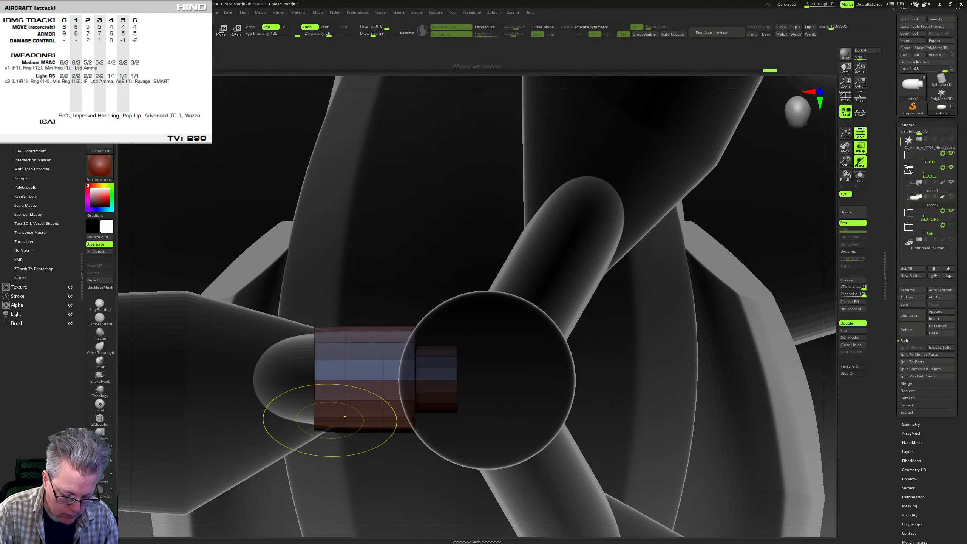
key(ctrl+z)
ctrl+shift+drag(319, 448, 311, 245)
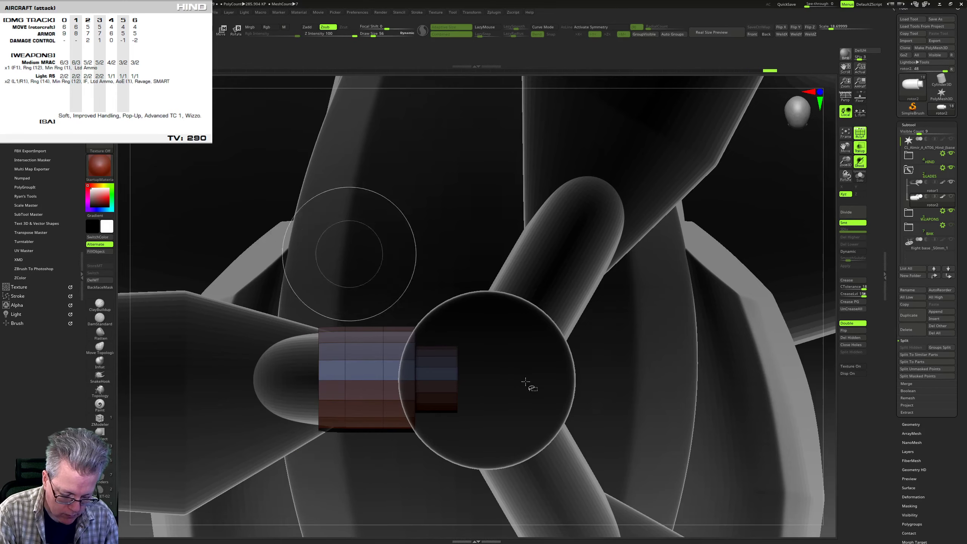
right_drag(352, 256, 451, 331)
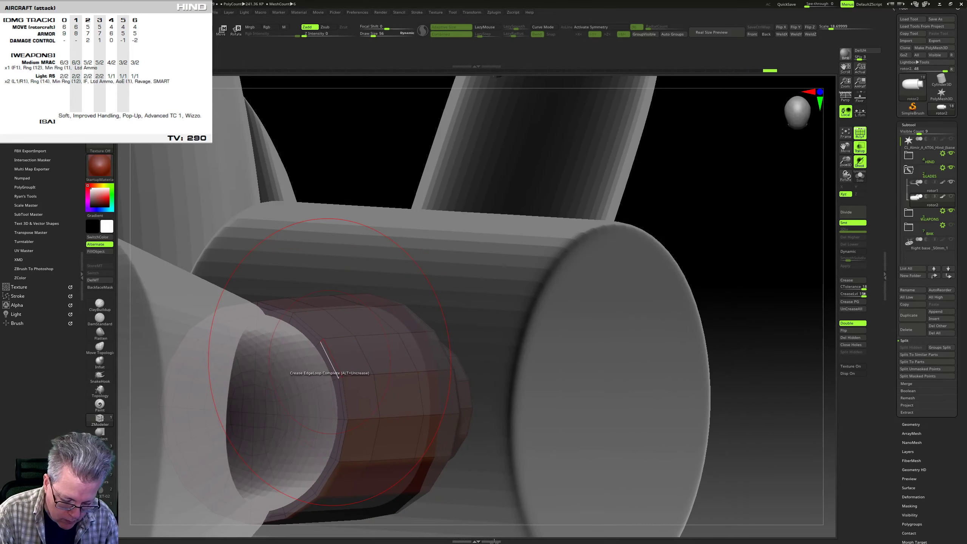
Step: Set the ZModeler edge action to Insert, isolate the connector, and delete surplus edge loops from its blade-side cap and body
key(space)
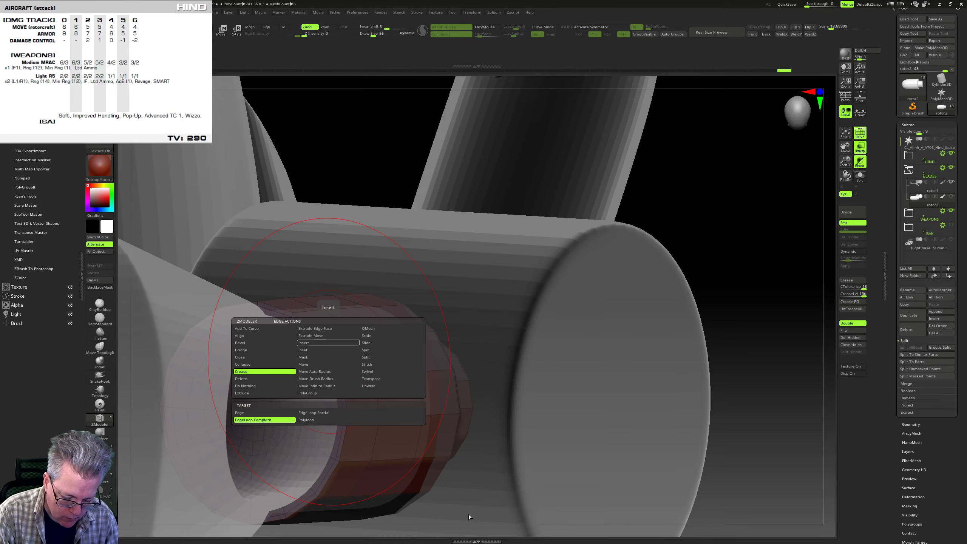
click(313, 344)
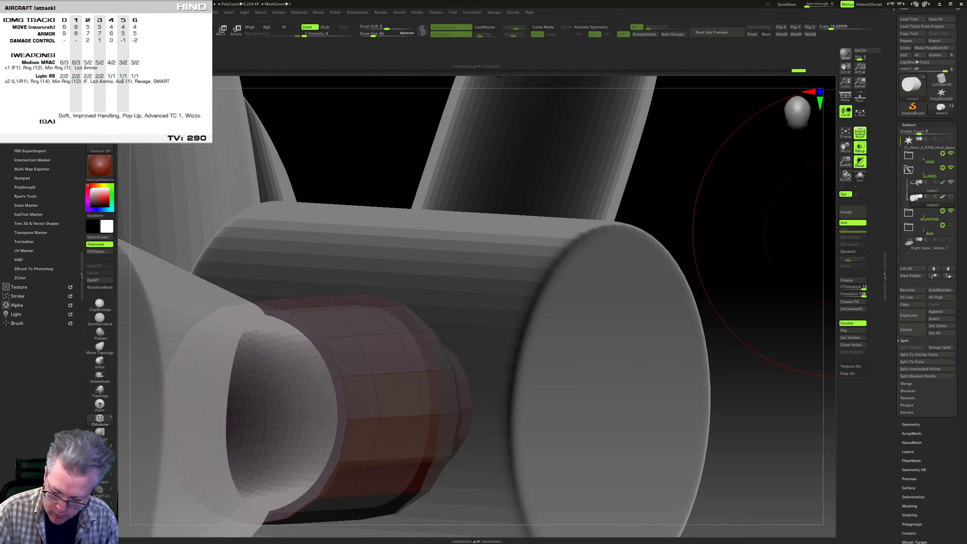
click(859, 176)
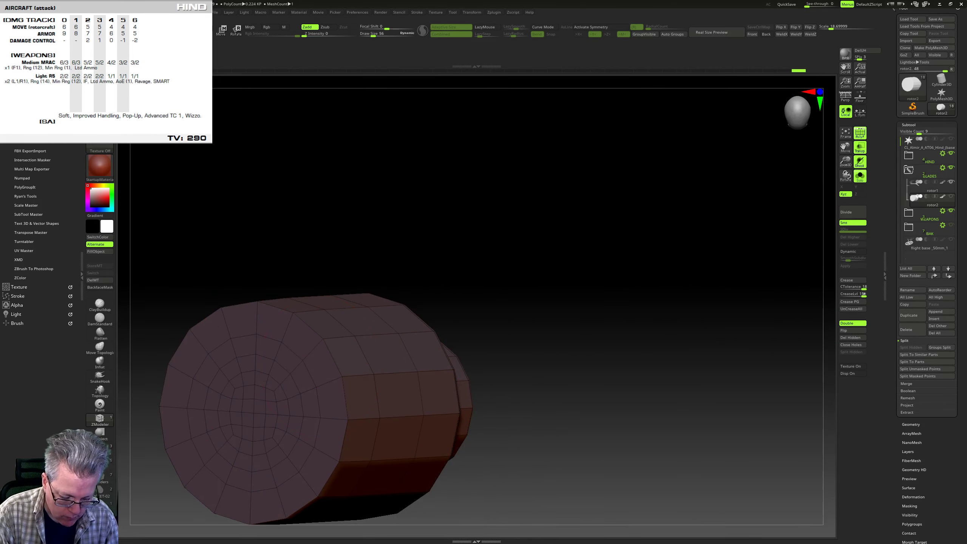
alt+click(308, 376)
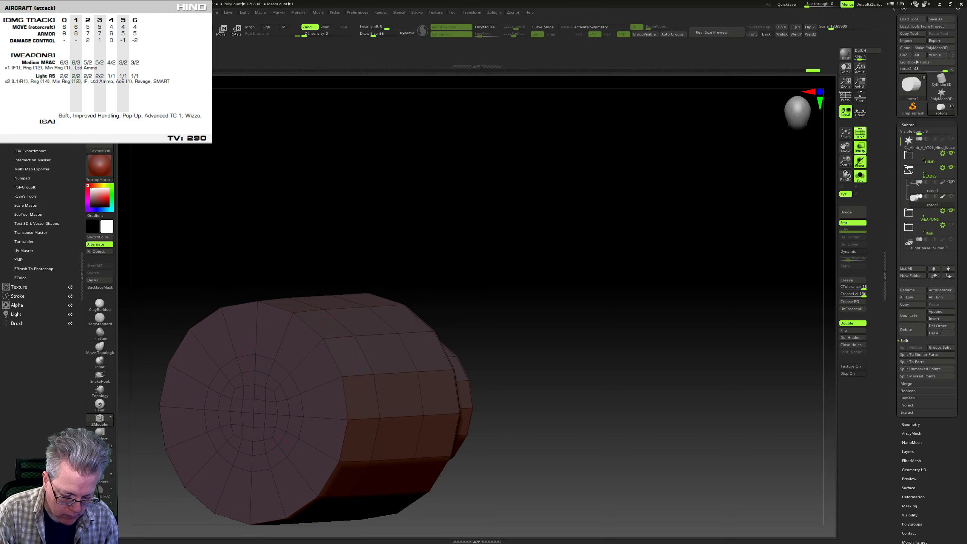
alt+click(298, 383)
drag(562, 313, 534, 271)
key(ctrl+z)
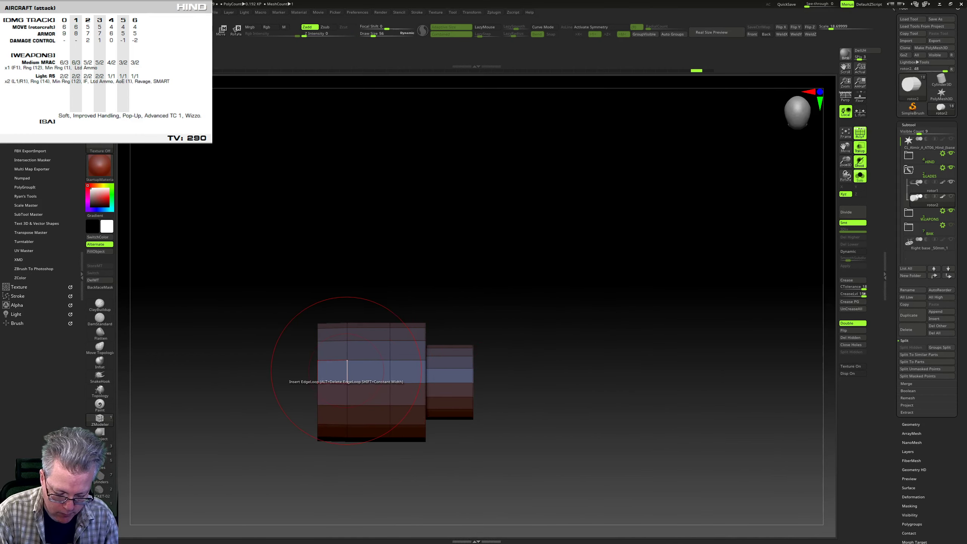
alt+click(346, 370)
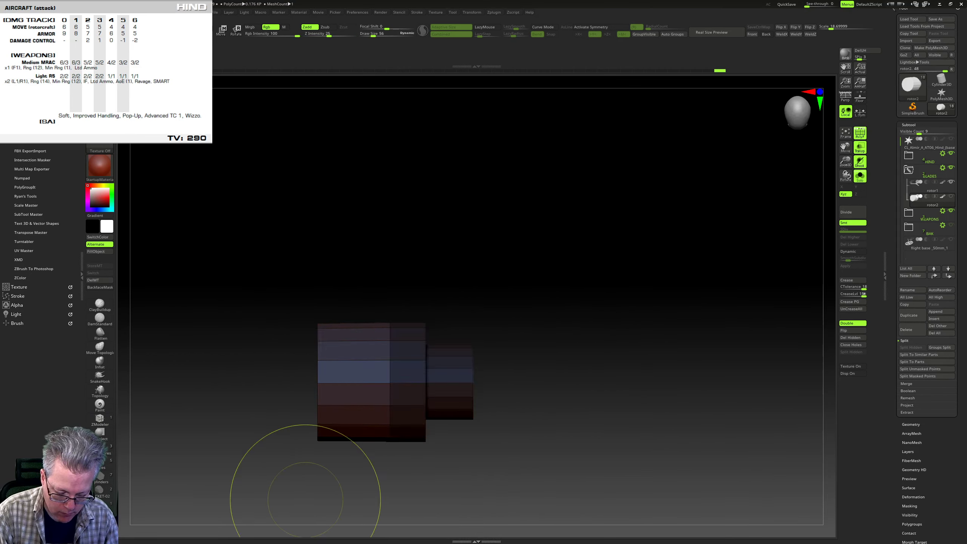
Step: Shorten the connector's wide body by moving its unmasked blade-side end toward the hub, with the rotor shown again, and clear the mask
click(222, 30)
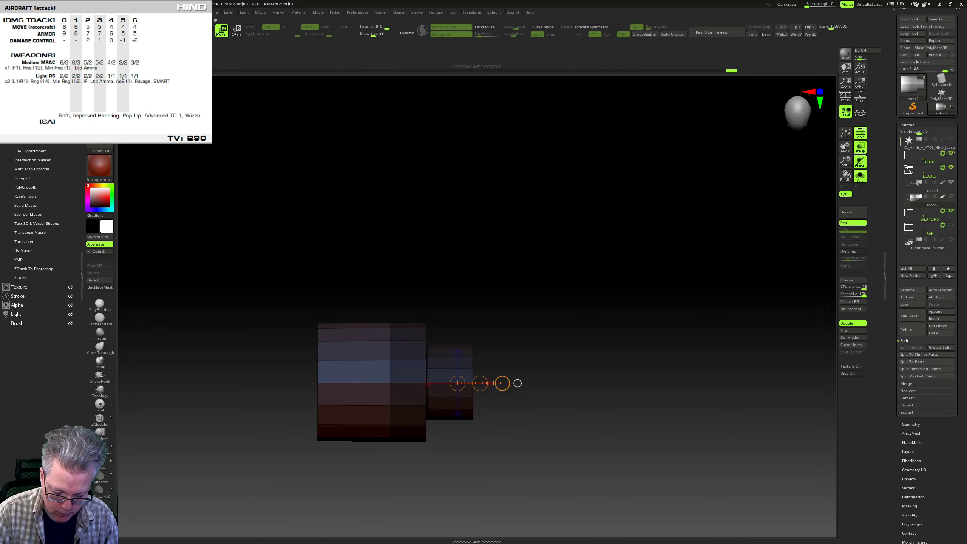
click(859, 176)
drag(480, 383, 540, 383)
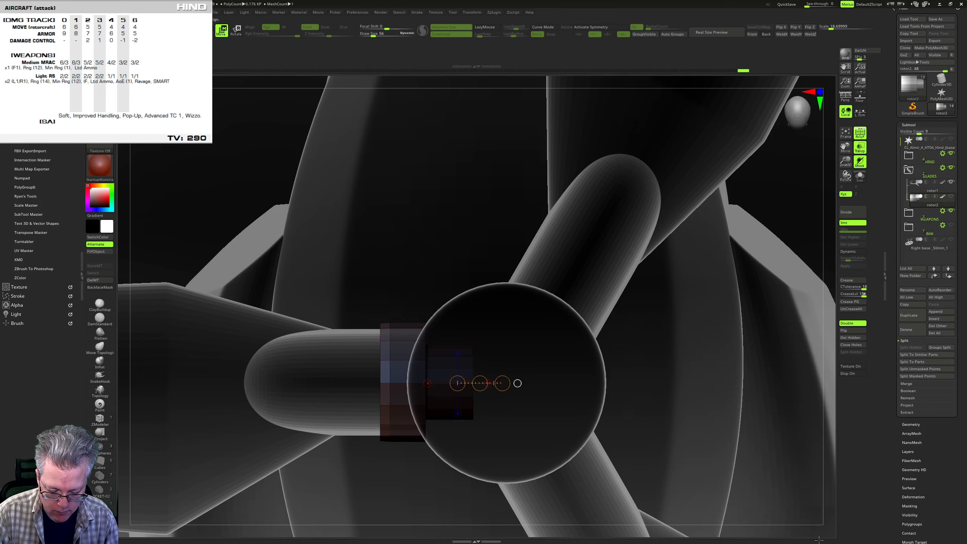
ctrl+drag(406, 303, 388, 486)
ctrl+click(387, 487)
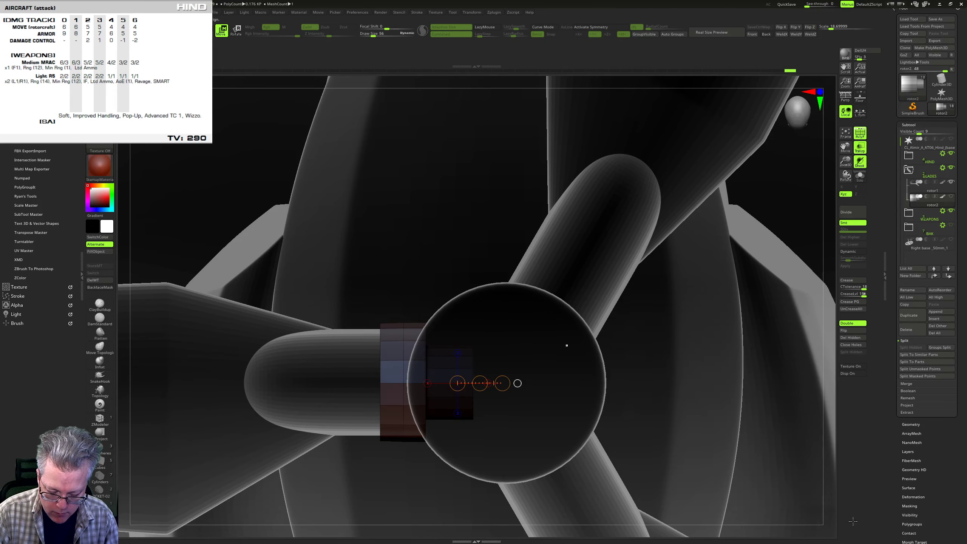
Step: Switch the ZModeler edge action to Crease and crease the complete edge loop at the connector's shoulder
drag(830, 502, 883, 512)
key(q)
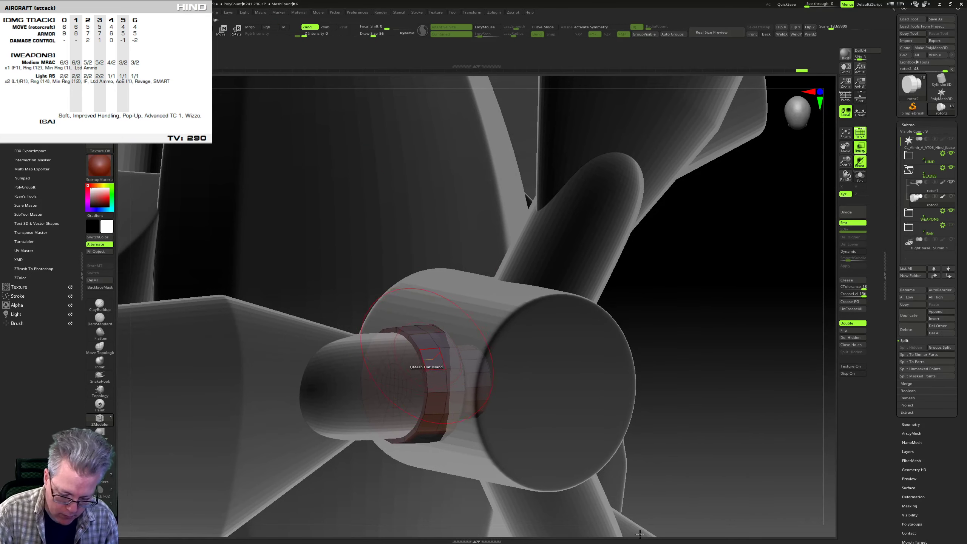
key(space)
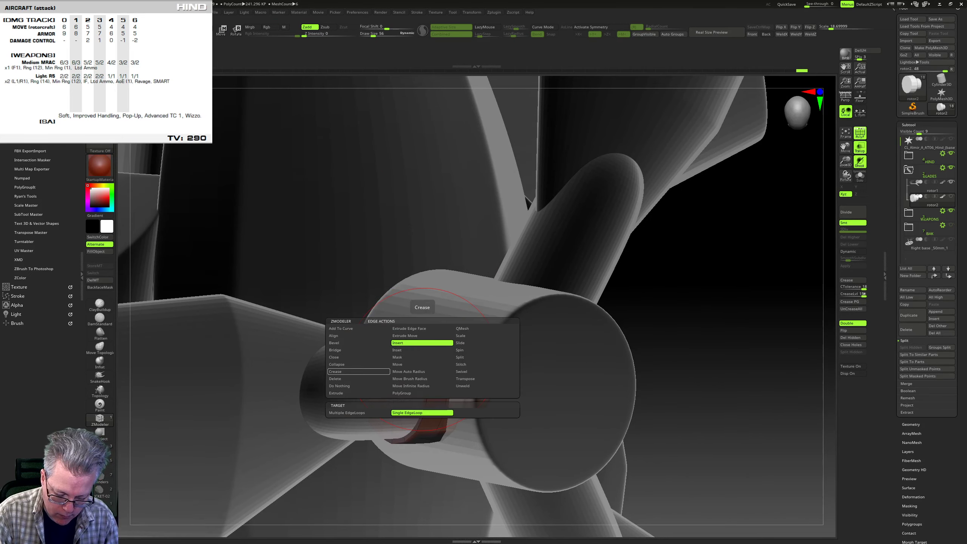
click(356, 372)
click(464, 400)
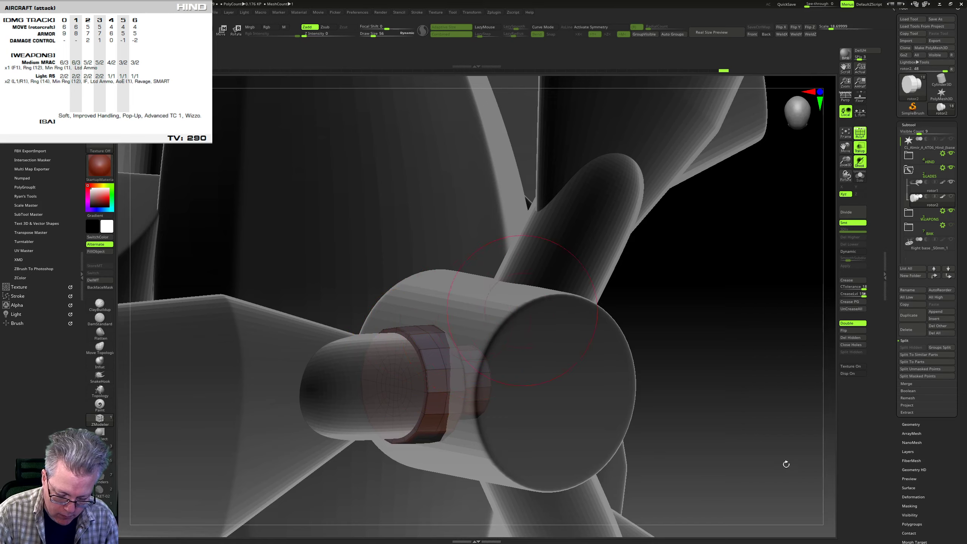
mouse_move(786, 462)
mouse_down()
mouse_move(821, 452)
mouse_move(818, 482)
mouse_move(801, 476)
mouse_up()
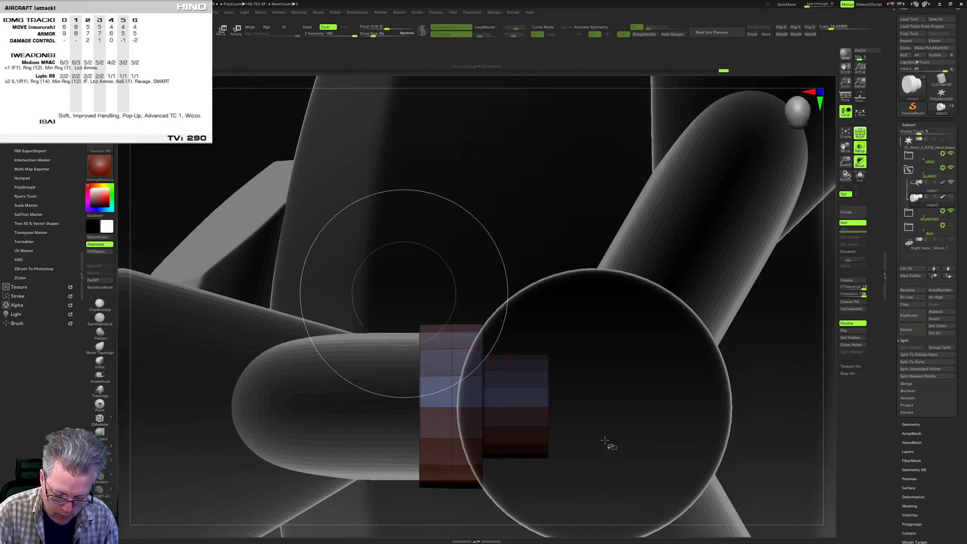
Step: Isolate the connector's blade-side cap and adjust the visible area around its central faces, undoing the first selection attempt
mouse_move(403, 293)
ctrl+shift+mouse_down()
mouse_move(421, 532)
mouse_move(385, 503)
ctrl+shift+mouse_up()
key(ctrl+z)
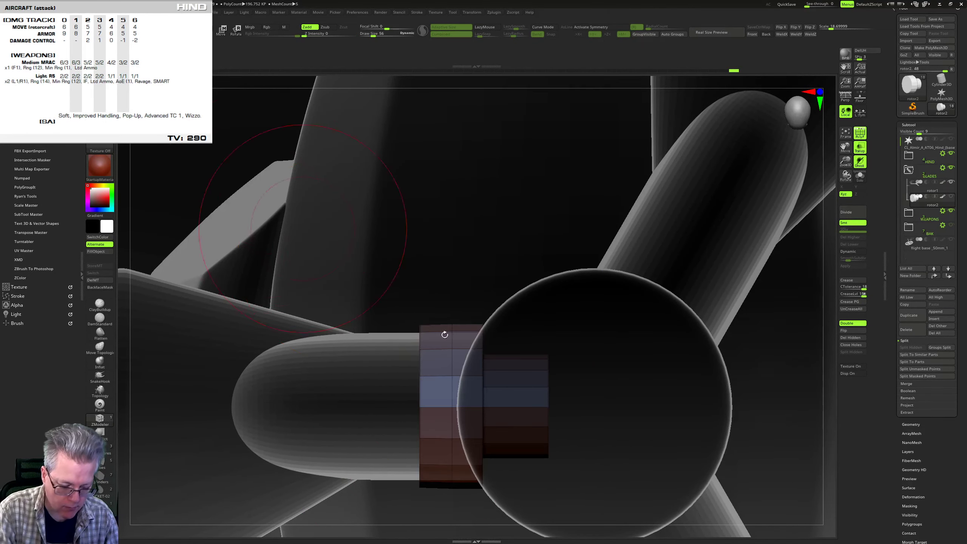
ctrl+shift+click(99, 54)
ctrl+shift+click(282, 90)
mouse_move(390, 306)
ctrl+shift+mouse_down()
mouse_move(432, 322)
mouse_move(369, 527)
ctrl+shift+mouse_up()
drag(371, 486, 448, 490)
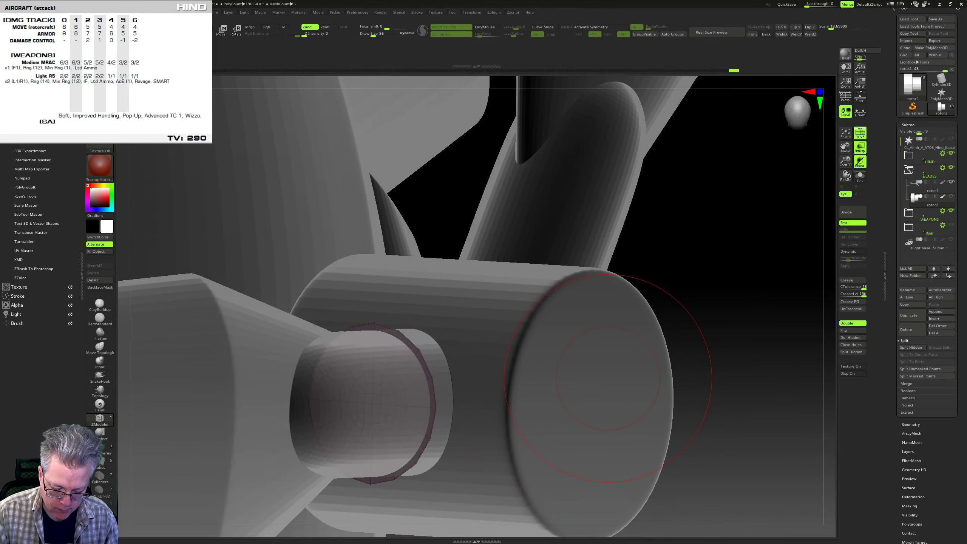
key(ctrl+shift+z)
key(ctrl+shift+z)
key(ctrl+shift+z)
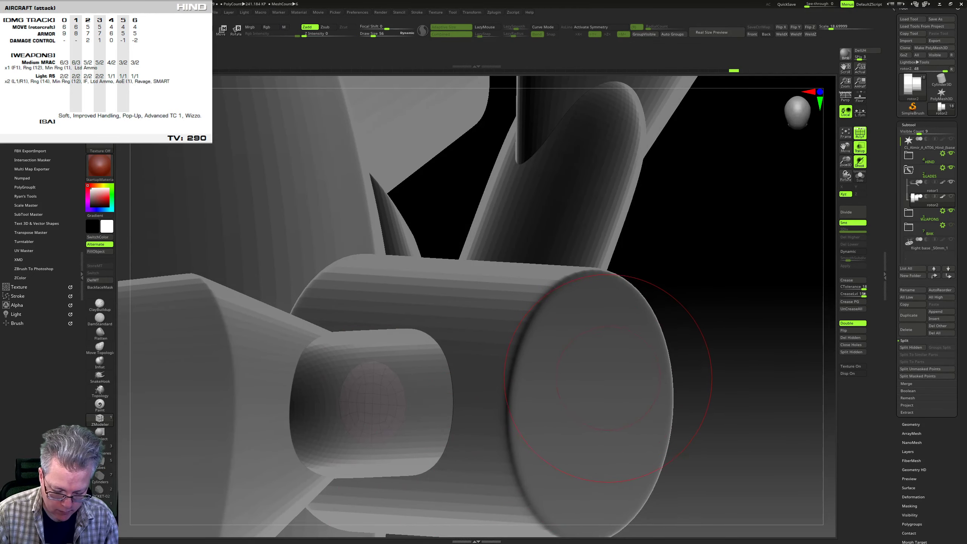
key(ctrl+shift+z)
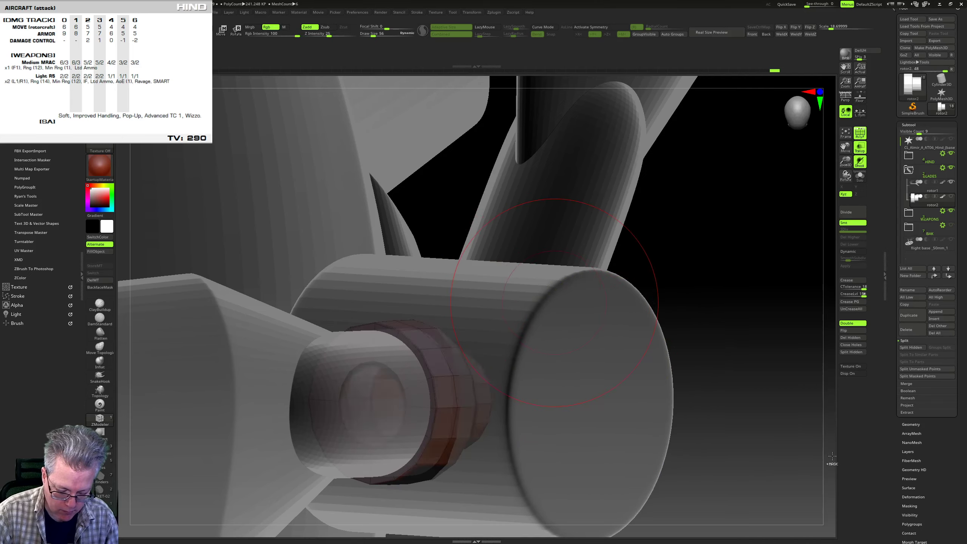
Step: Mask the connector around its blade-side cap using partial visibility, and restore the hidden geometry
key(ctrl+z)
key(ctrl+z)
key(ctrl+z)
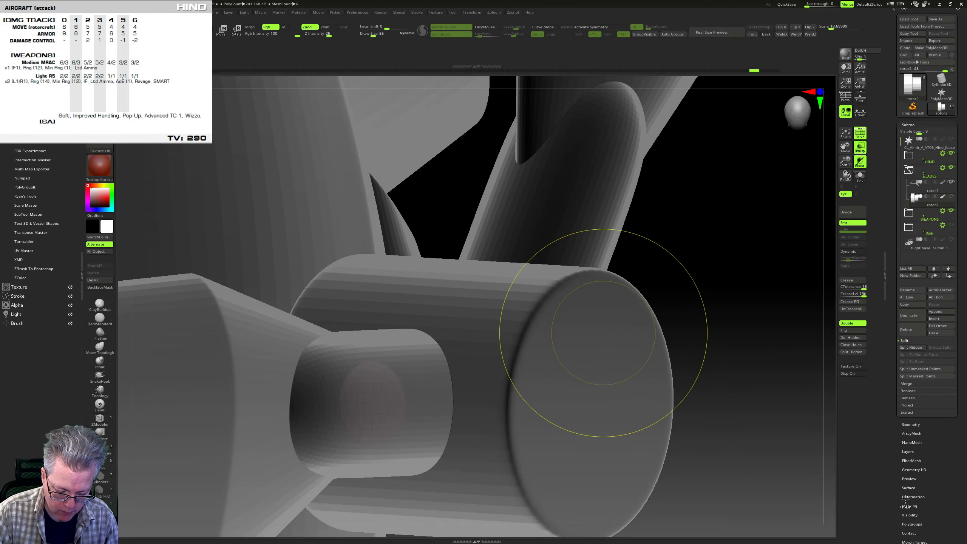
key(ctrl+shift+z)
key(ctrl+shift+z)
key(ctrl+shift+z)
key(ctrl+shift+z)
key(ctrl+shift+z)
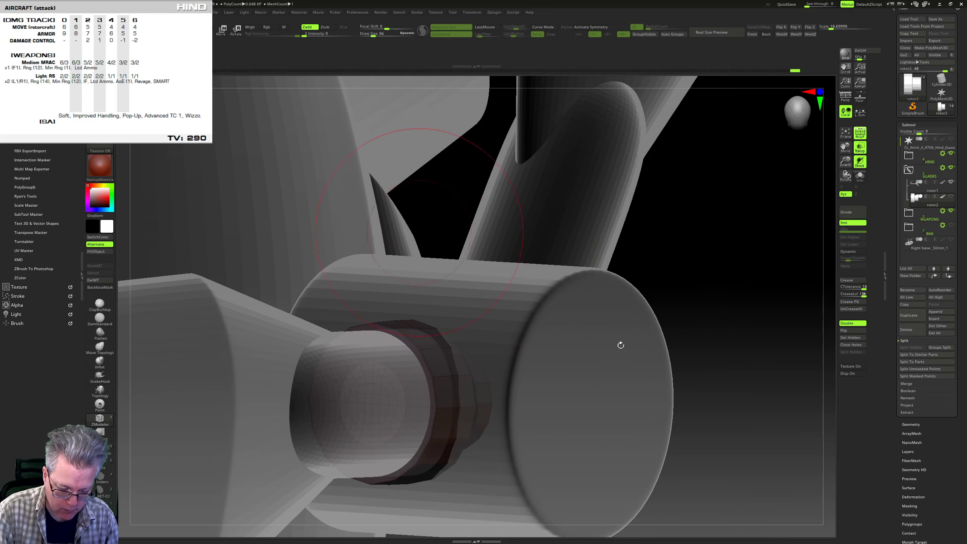
key(ctrl+z)
Step: Adjust the unmasked faces of the blade-side cap with a transpose line, then clear the mask
click(372, 414)
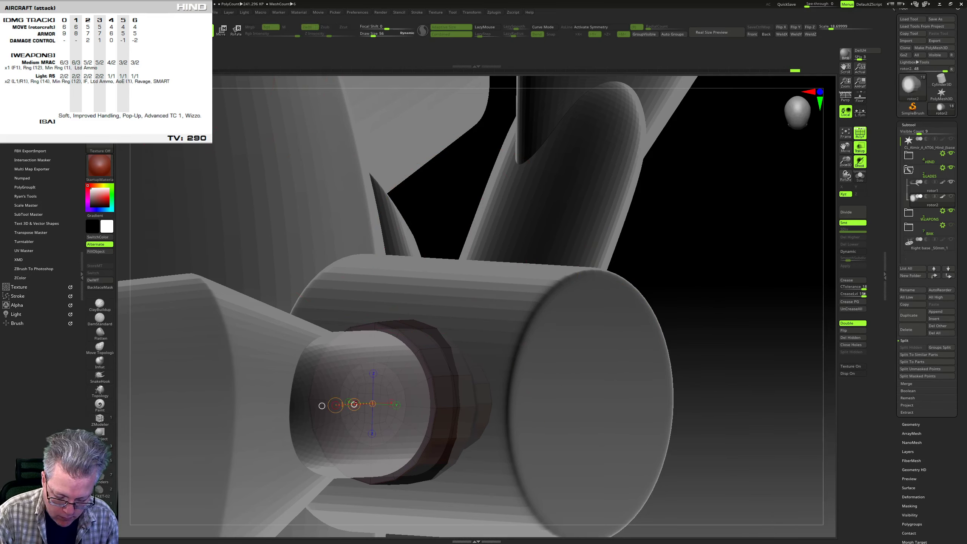
drag(355, 403, 391, 403)
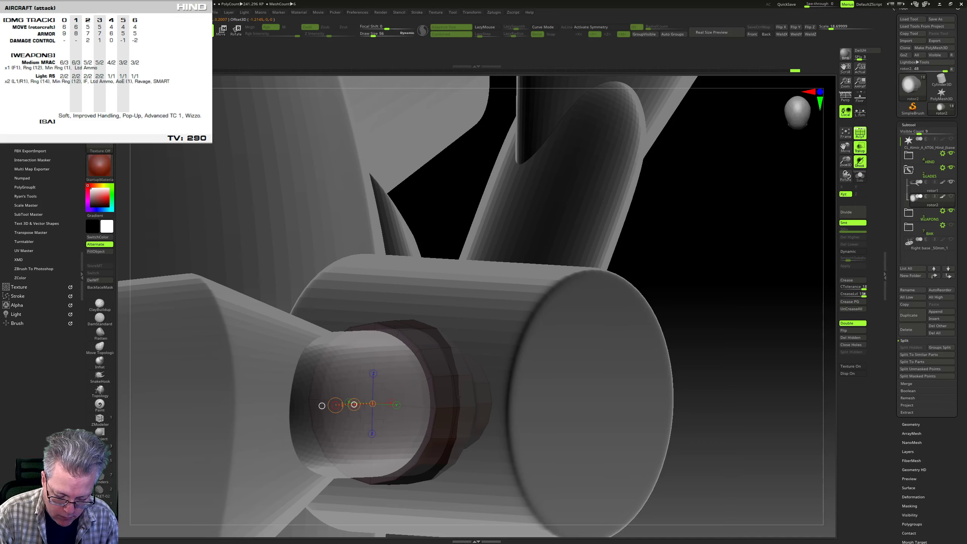
ctrl+drag(577, 337, 610, 361)
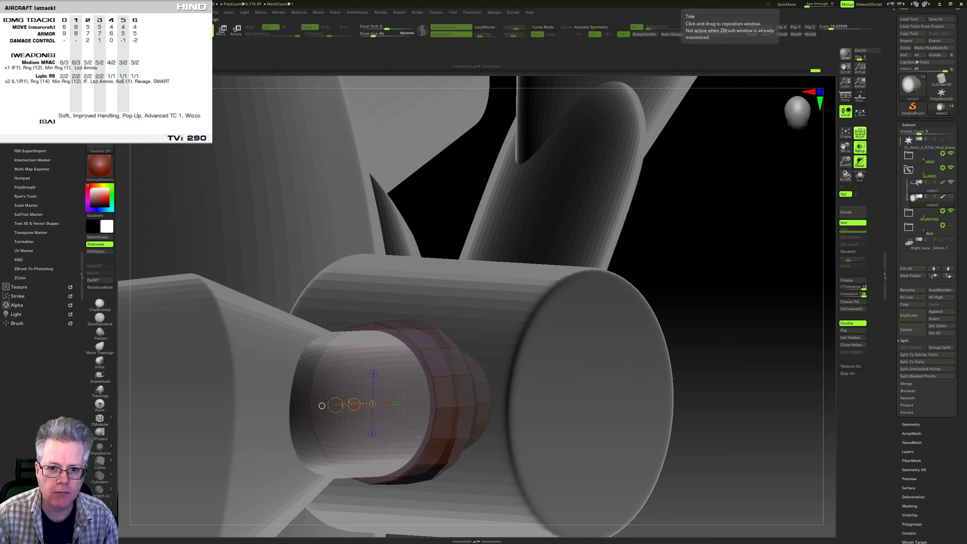
Step: Set the ZModeler edge action to Insert with Multiple EdgeLoops and add edge loops along the connector's narrow stub
drag(742, 324, 723, 313)
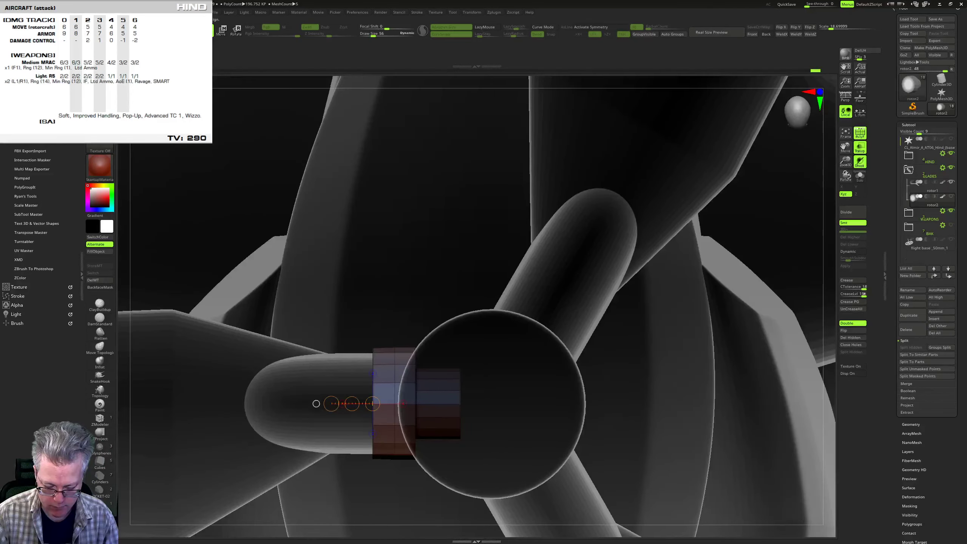
alt+drag(723, 532, 783, 528)
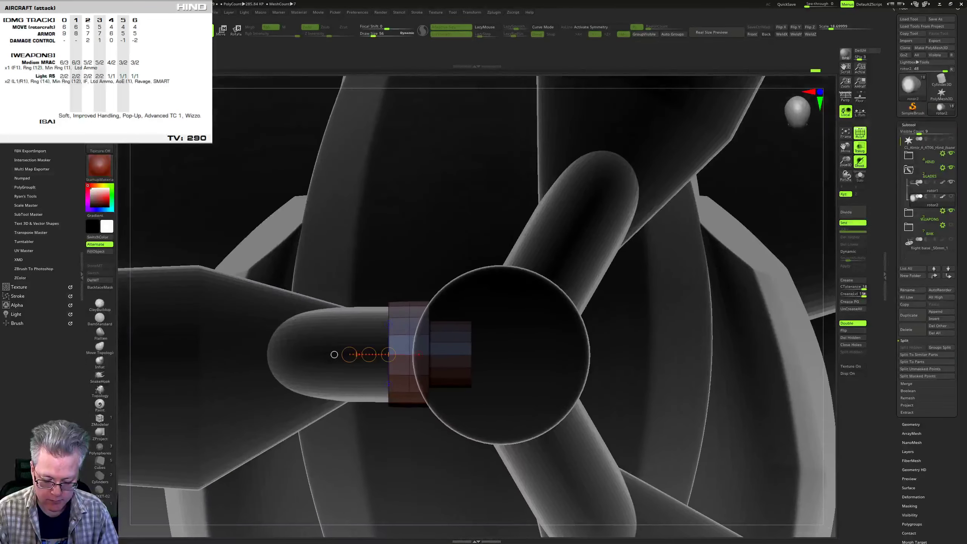
drag(708, 491, 684, 495)
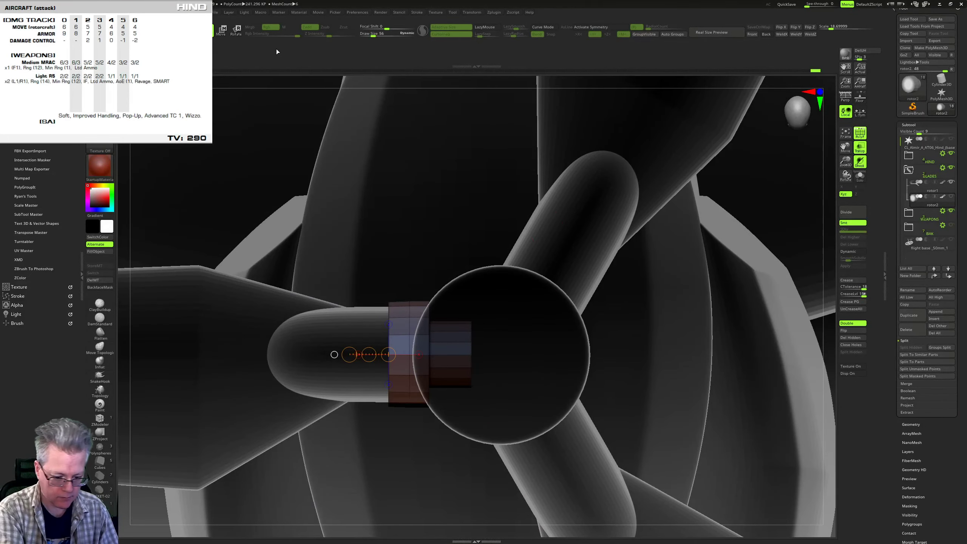
key(q)
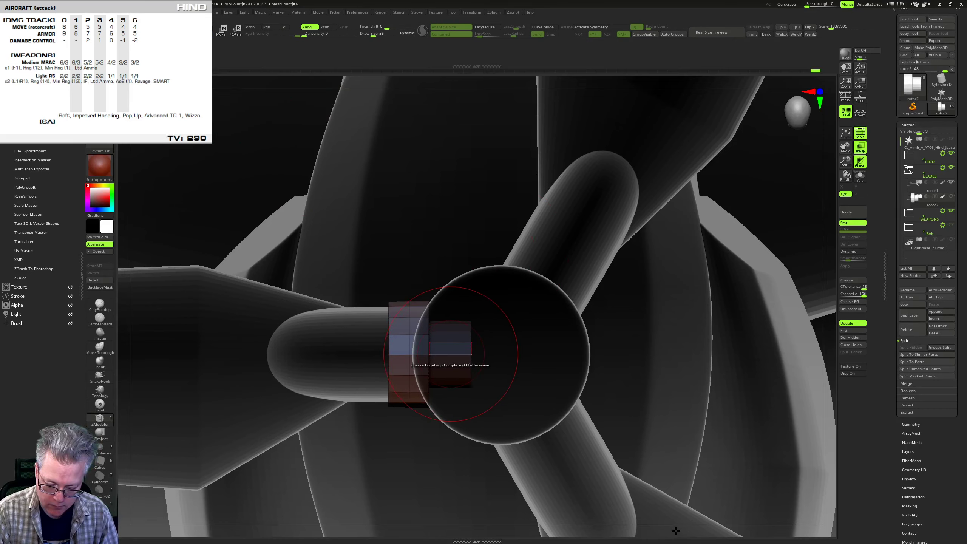
key(space)
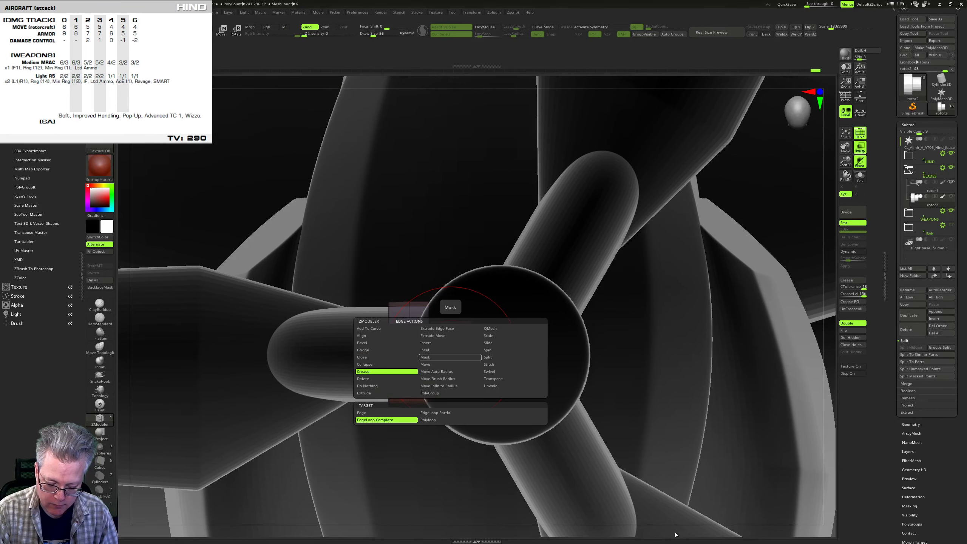
click(449, 343)
click(387, 412)
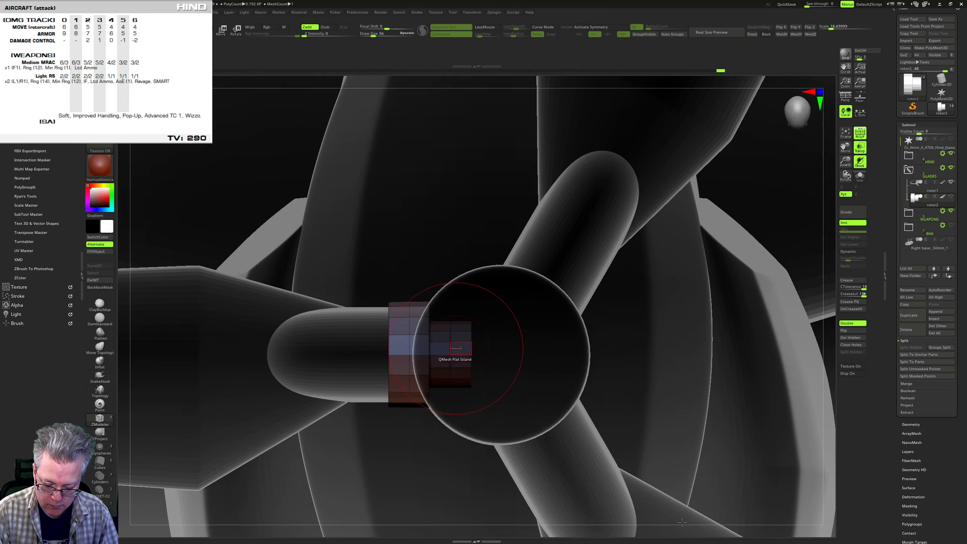
key(space)
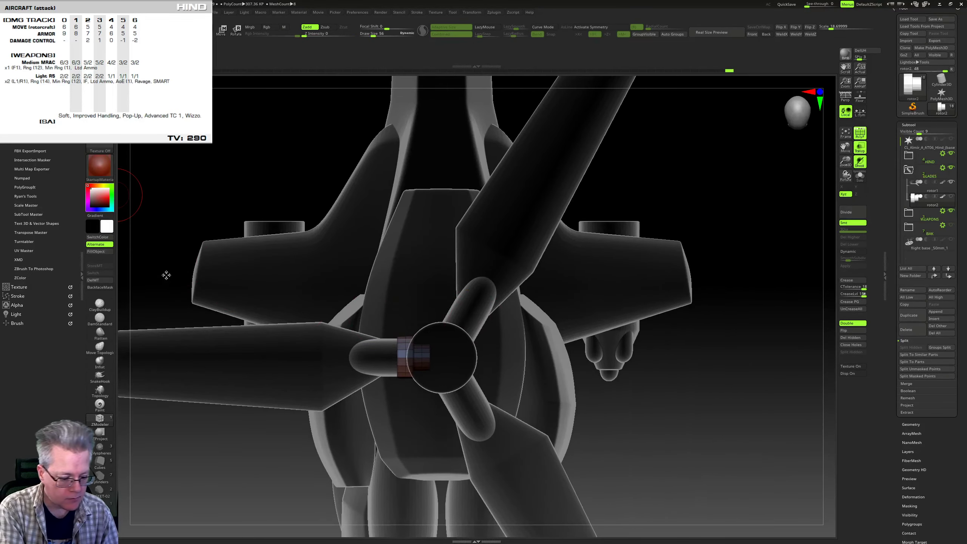
Step: Change the active material to SkinShade4 and check the connector against the hub at an angle
click(99, 166)
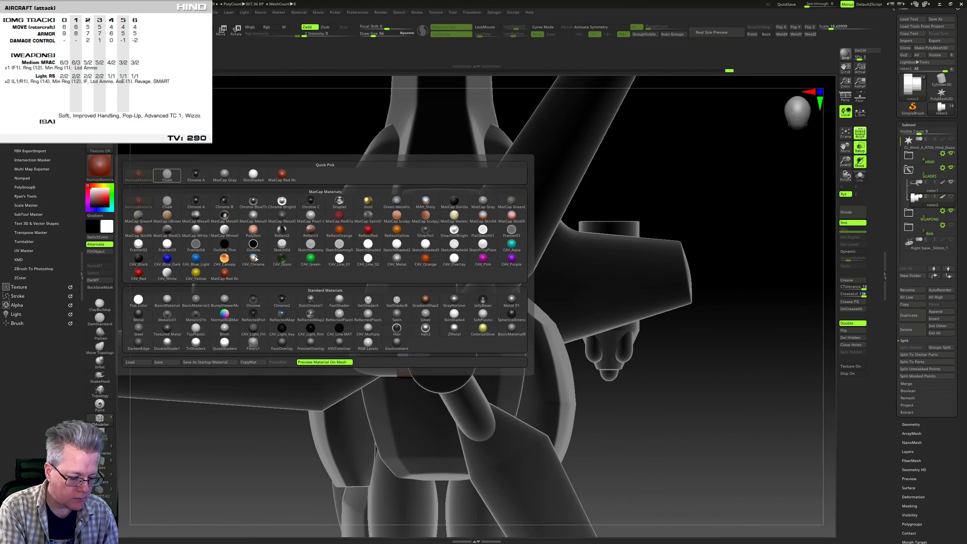
click(253, 174)
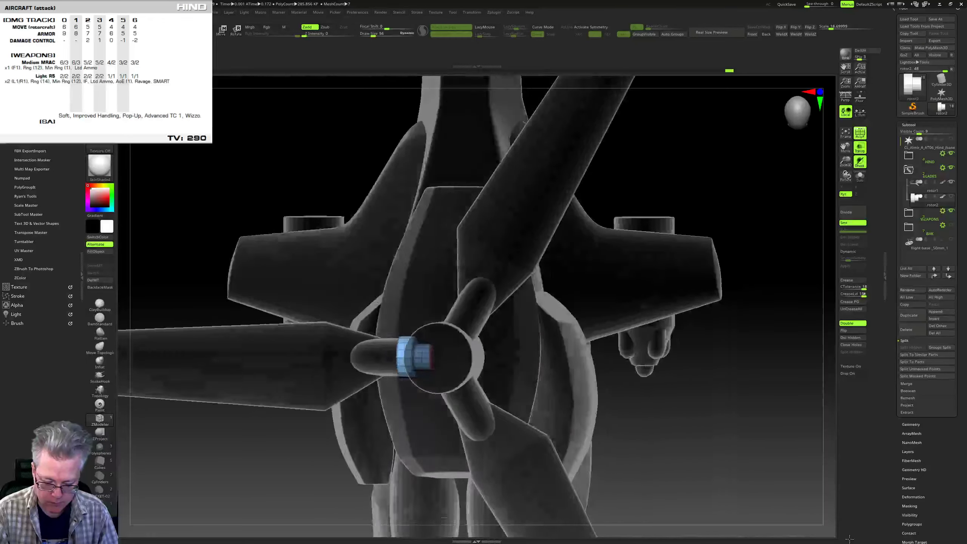
ctrl+right_drag(849, 538, 850, 510)
right_drag(647, 438, 712, 453)
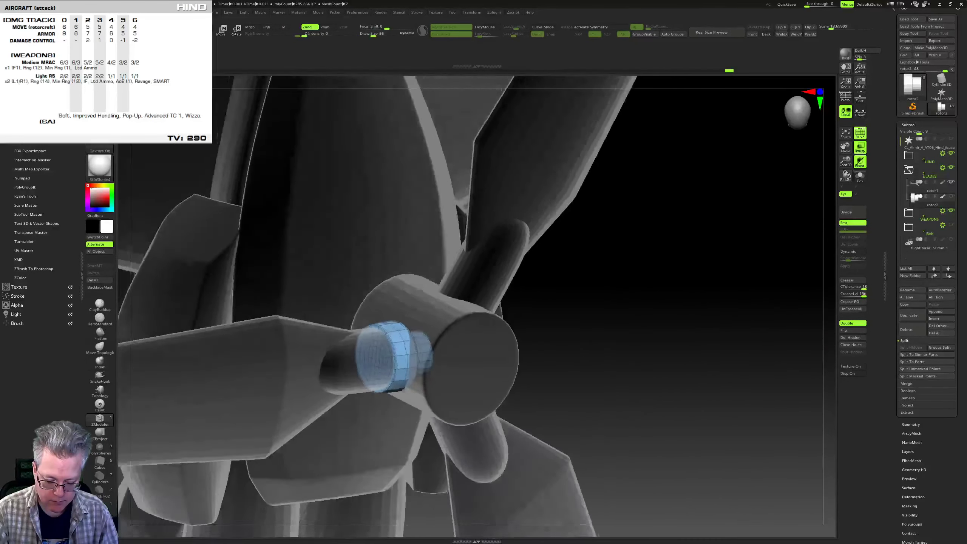
Step: Adjust the connector's position along its axis with a transpose move, and duplicate its rotor2 subtool
key(w)
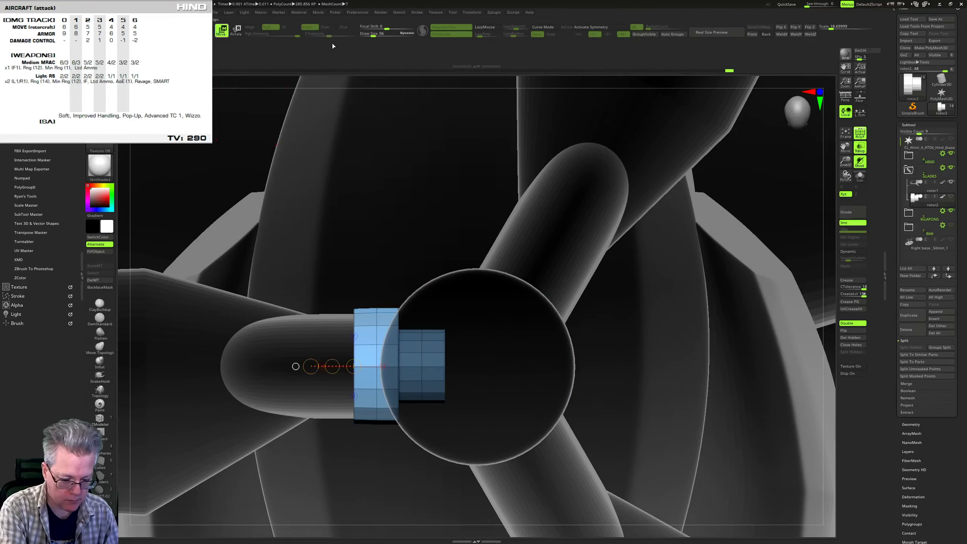
drag(332, 366, 334, 366)
right_drag(415, 333, 429, 367)
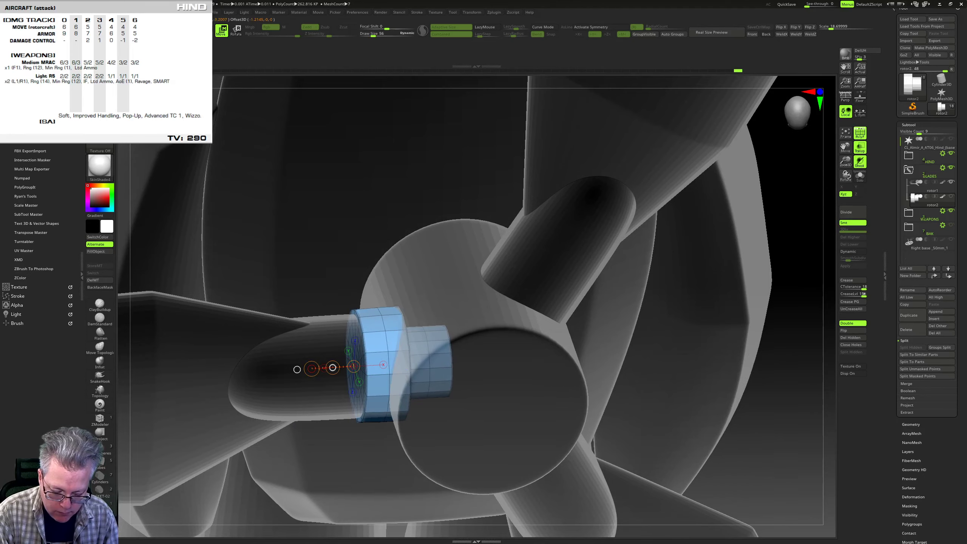
drag(332, 368, 333, 367)
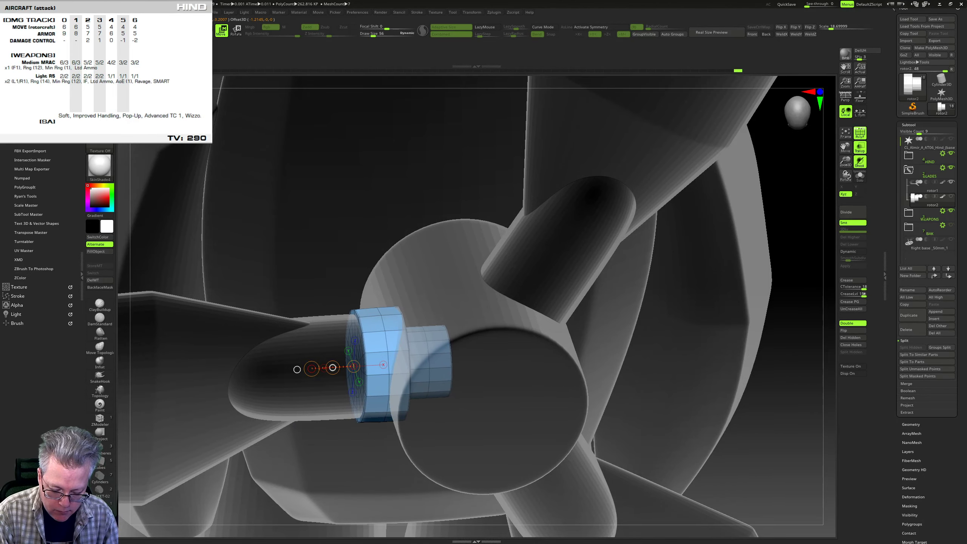
mouse_move(790, 480)
ctrl+right_down()
mouse_move(791, 441)
mouse_move(767, 455)
mouse_move(783, 494)
ctrl+right_up()
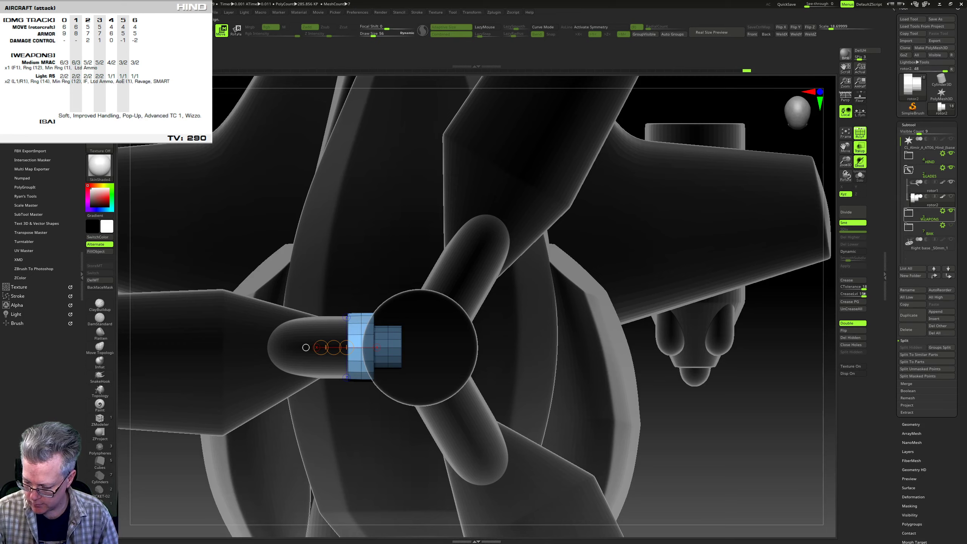
click(912, 315)
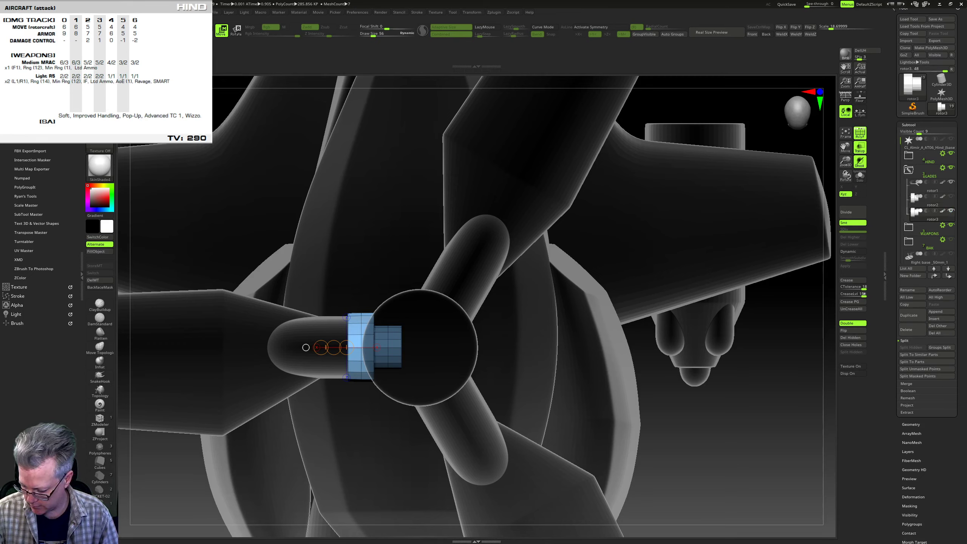
Step: Try to rotate the duplicated connector by 120 degrees with the Rotate deformation, and undo the rotation
click(912, 496)
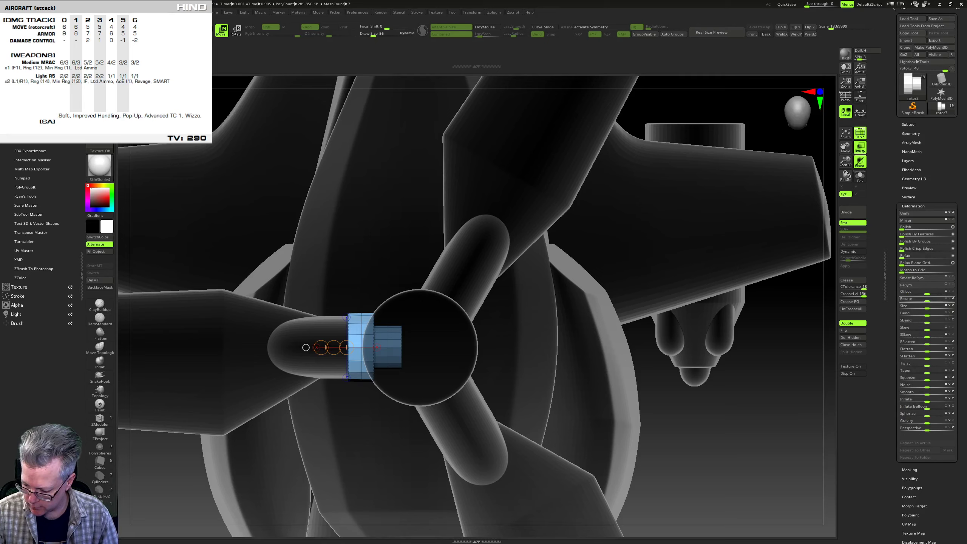
click(914, 299)
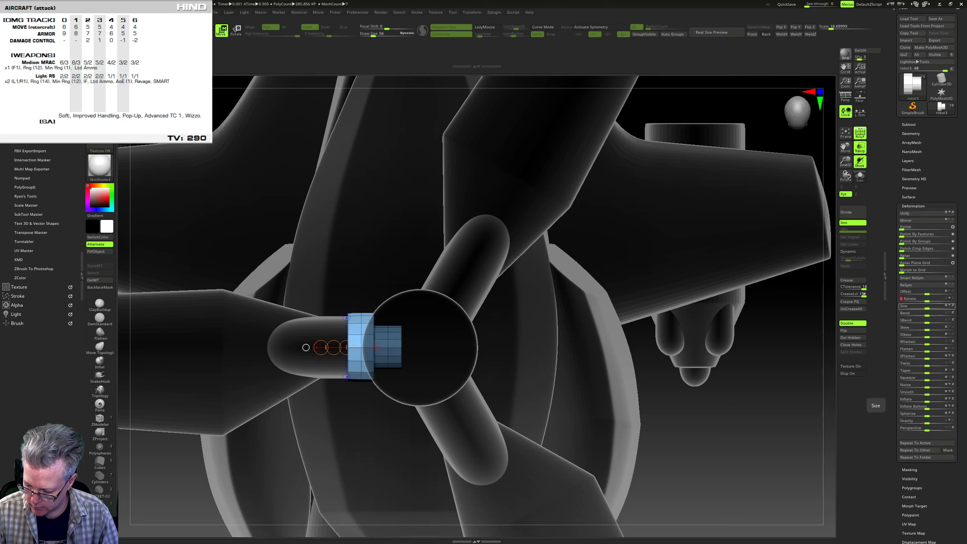
text(120)
key(Return)
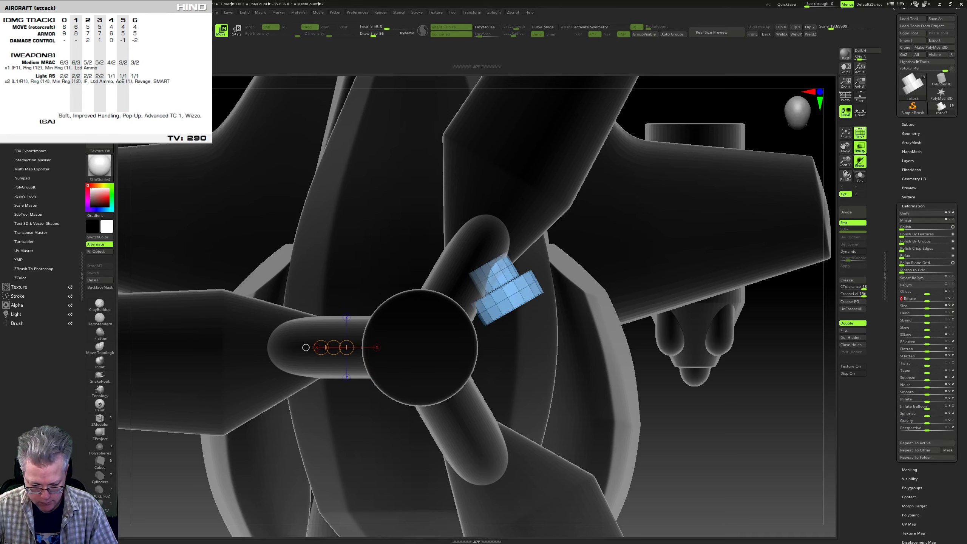
key(ctrl+z)
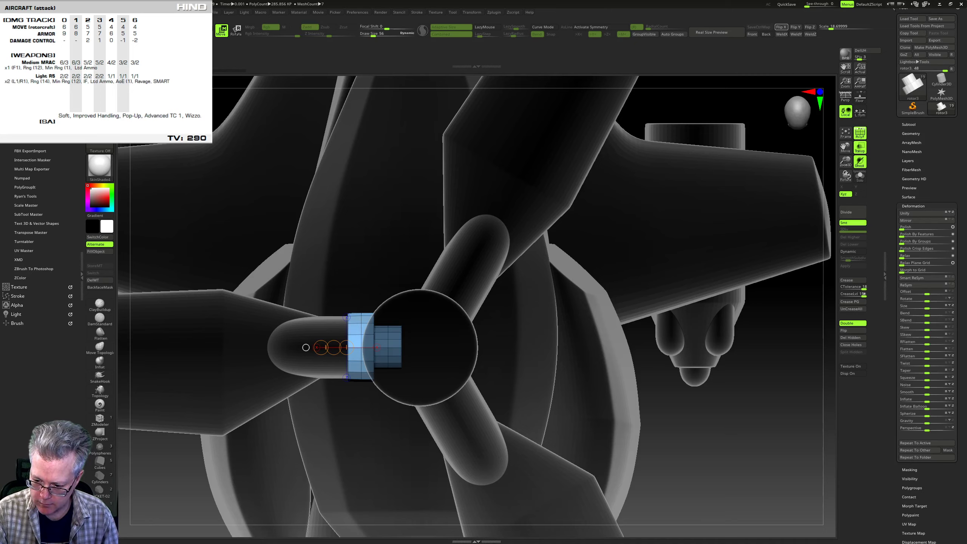
Step: Flip the duplicated connector along X to the hub's opposite side, and make a second duplicate of rotor2
click(781, 27)
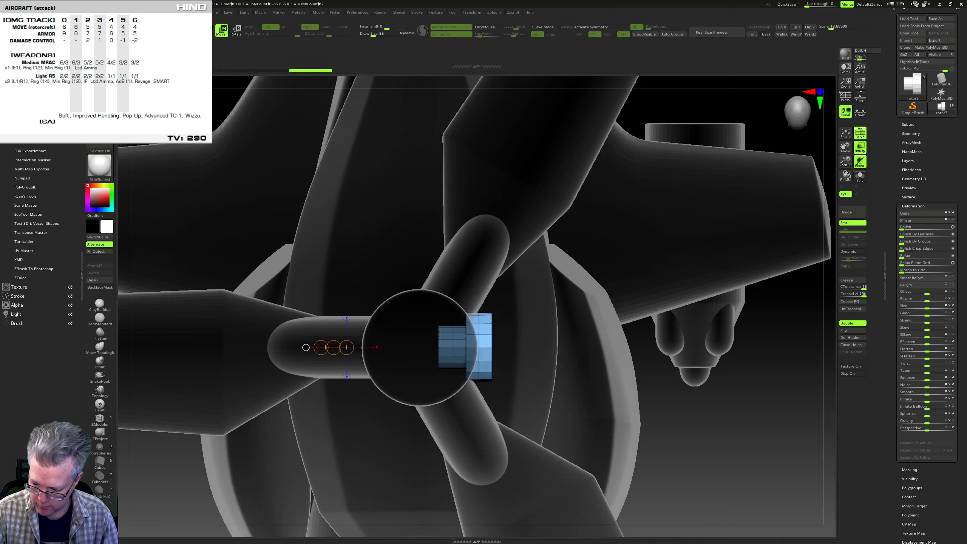
click(909, 125)
click(929, 200)
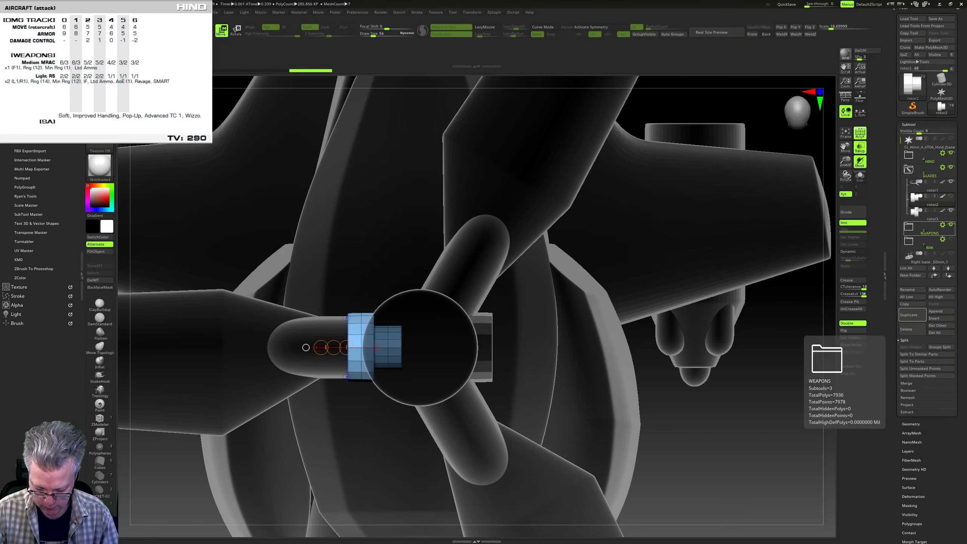
click(912, 314)
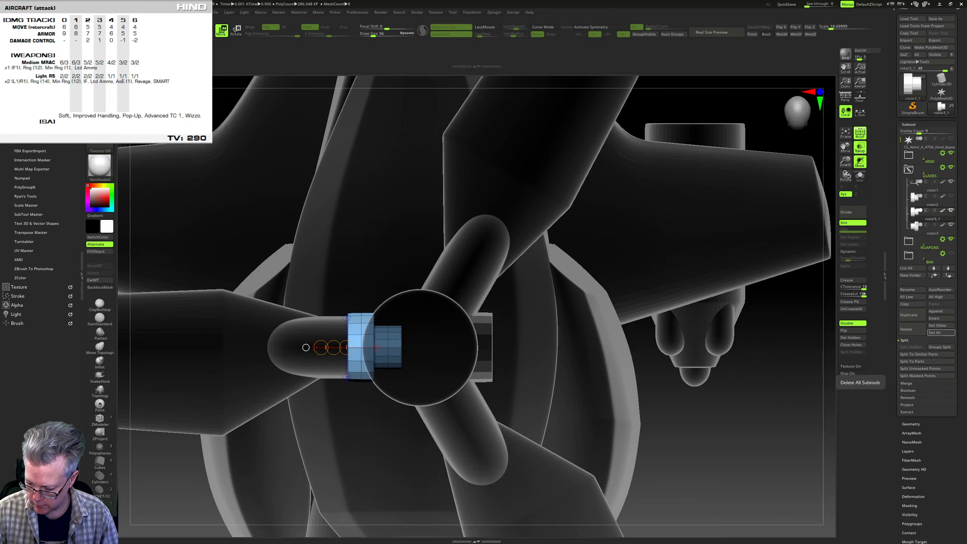
Step: Merge the second duplicate down with the flipped connector into one subtool
click(906, 382)
click(911, 355)
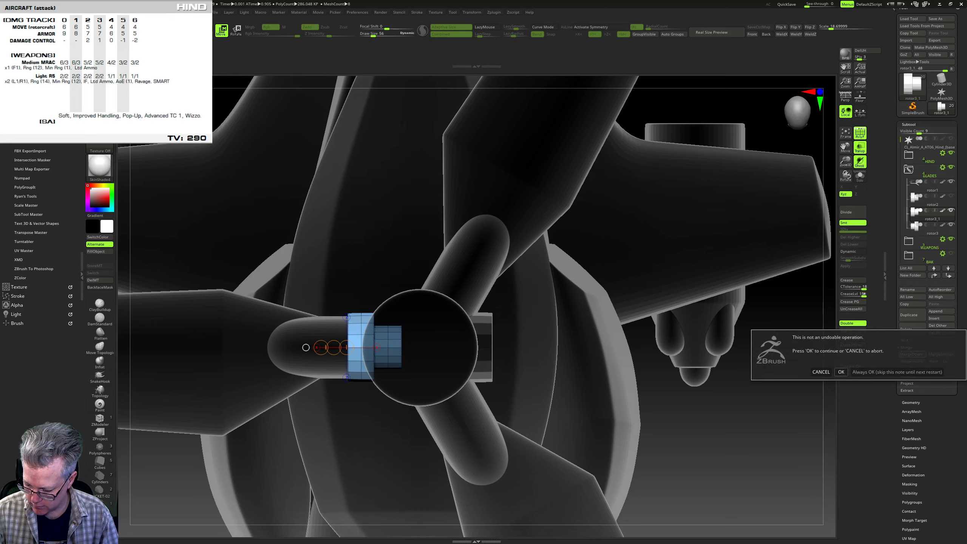
click(842, 372)
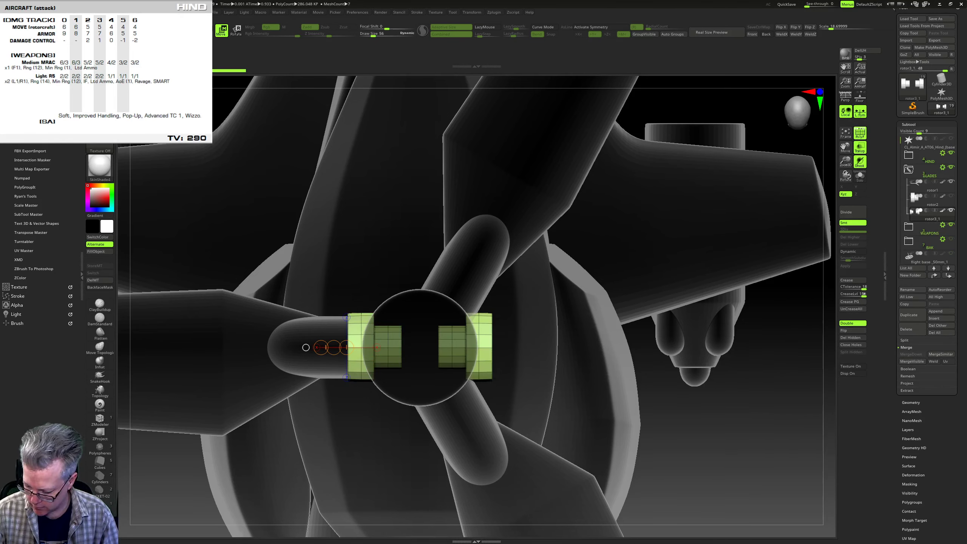
Step: Try to rotate the merged connector pair by 120 degrees with the Rotate deformation, retry with symmetry active, and undo the attempts
click(911, 402)
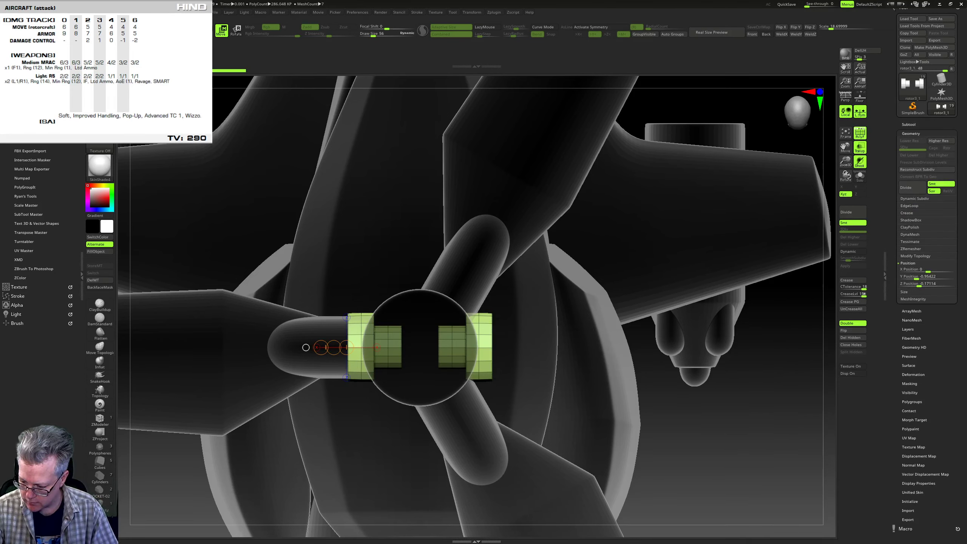
click(913, 374)
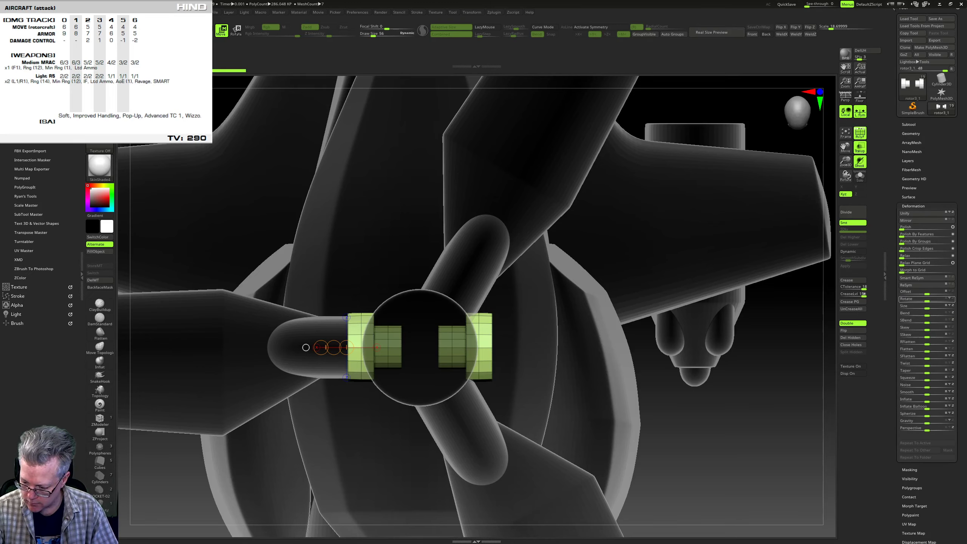
click(926, 299)
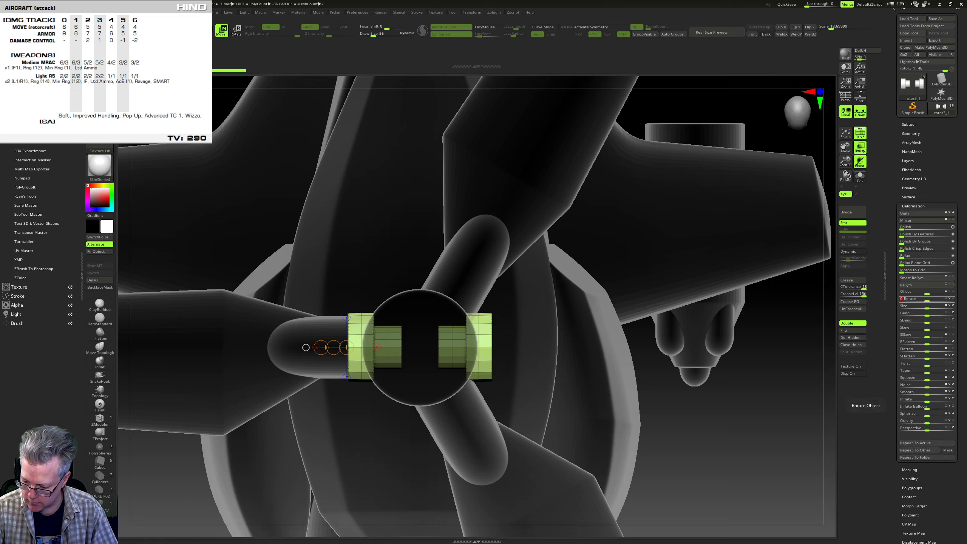
text(12)
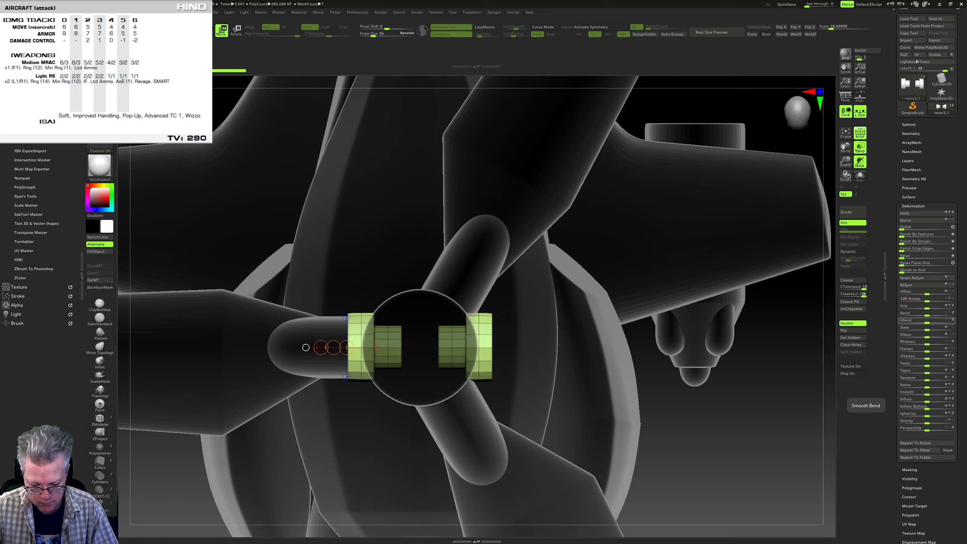
key(Return)
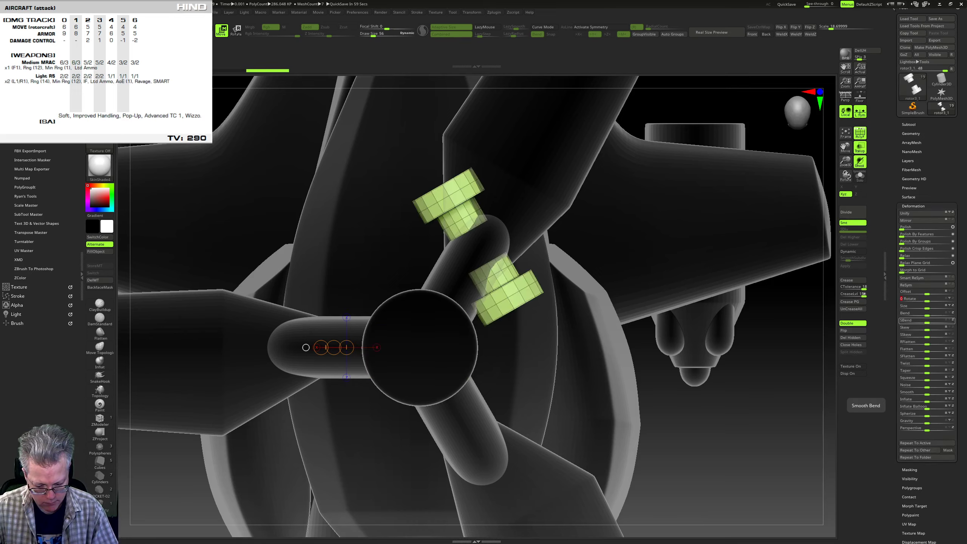
key(ctrl+z)
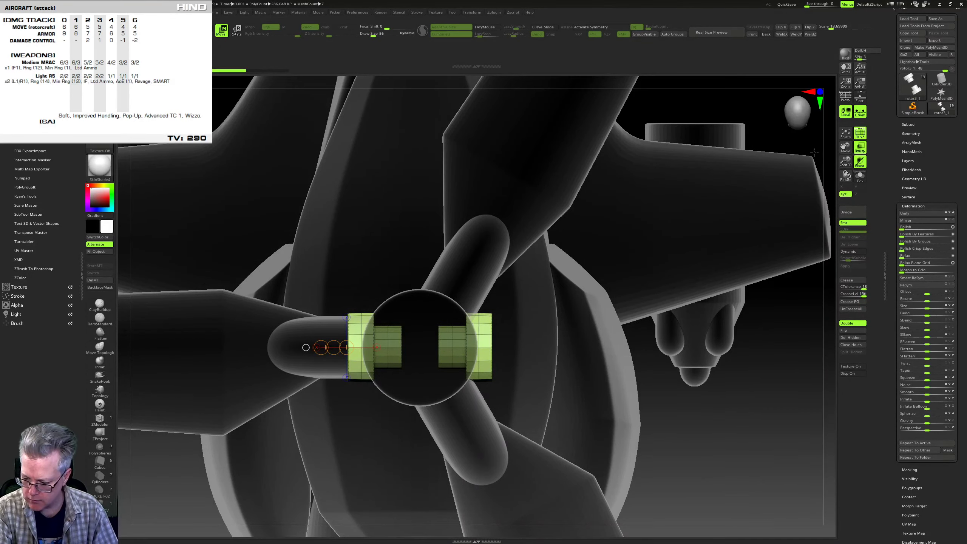
key(x)
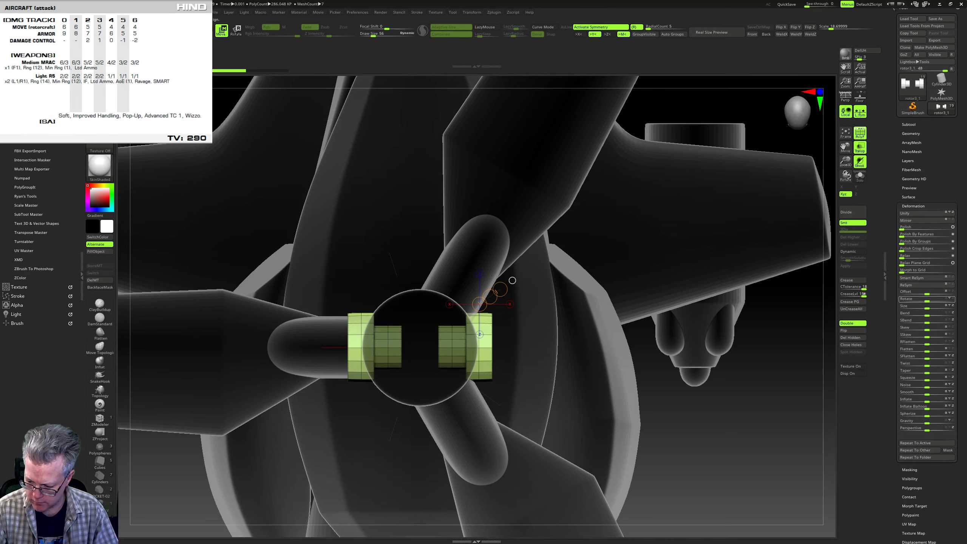
drag(927, 299, 929, 300)
key(ctrl+z)
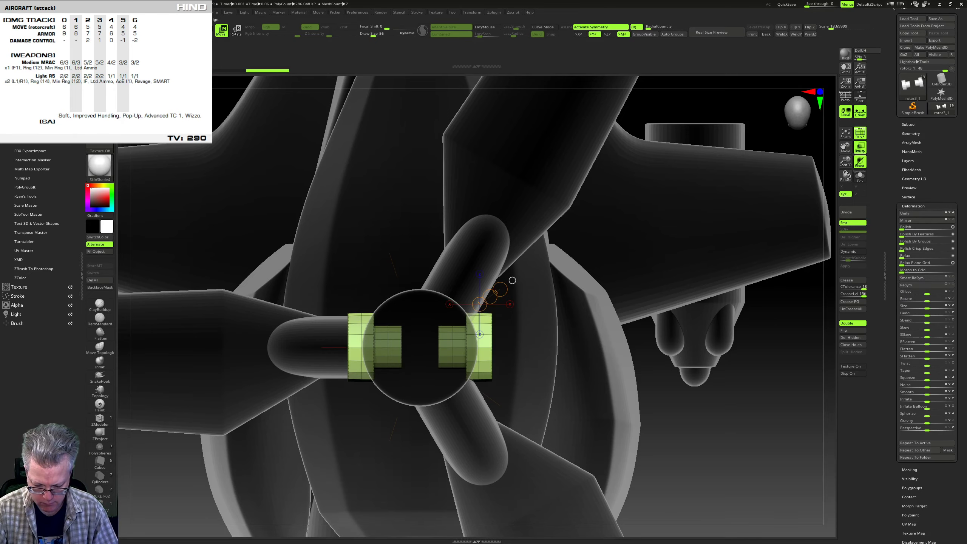
Step: Centre the transpose line on the rotor1 hub, and reselect the merged connector pair
ctrl+right_drag(480, 303, 480, 328)
alt+click(399, 382)
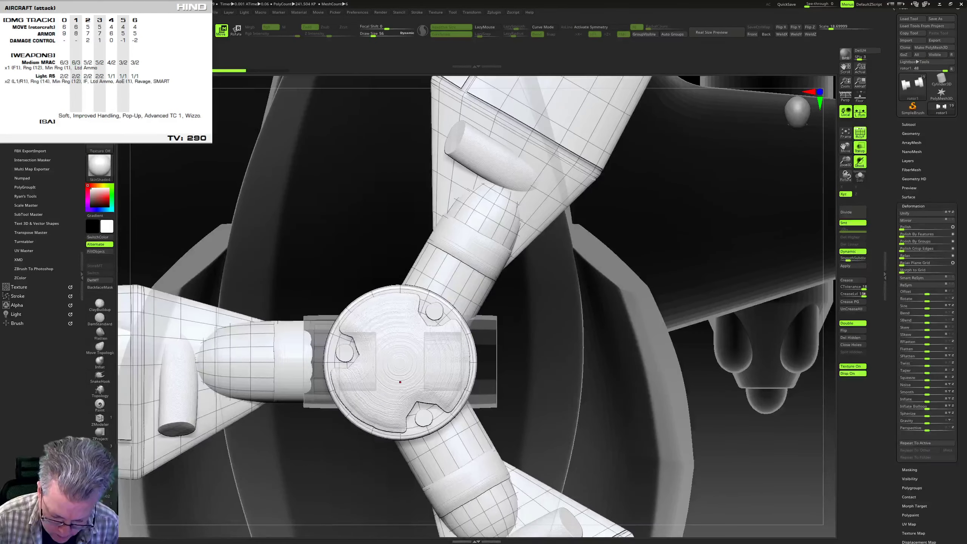
click(399, 362)
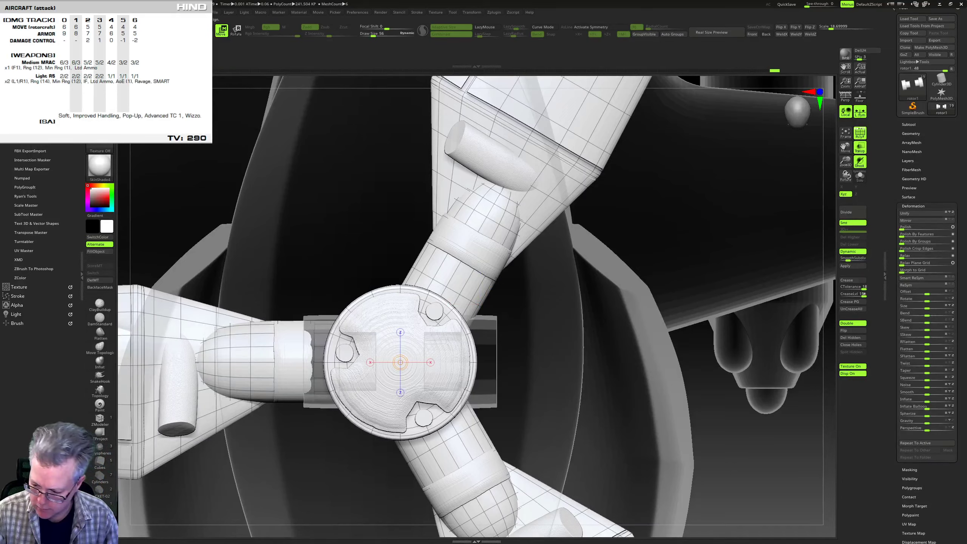
click(909, 125)
click(930, 214)
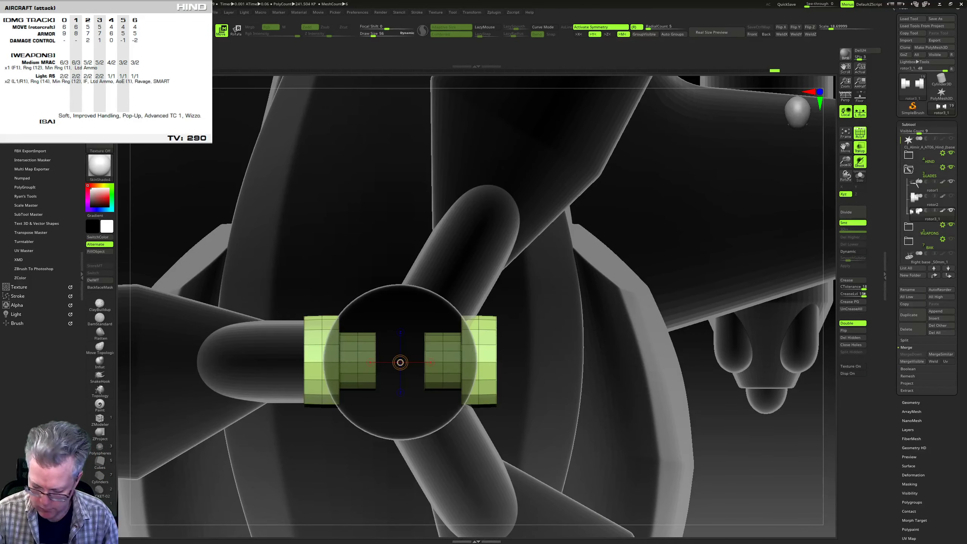
Step: Rotate the connector pair around the hub centre with symmetry off until one connector lines up with the upper blade
key(y)
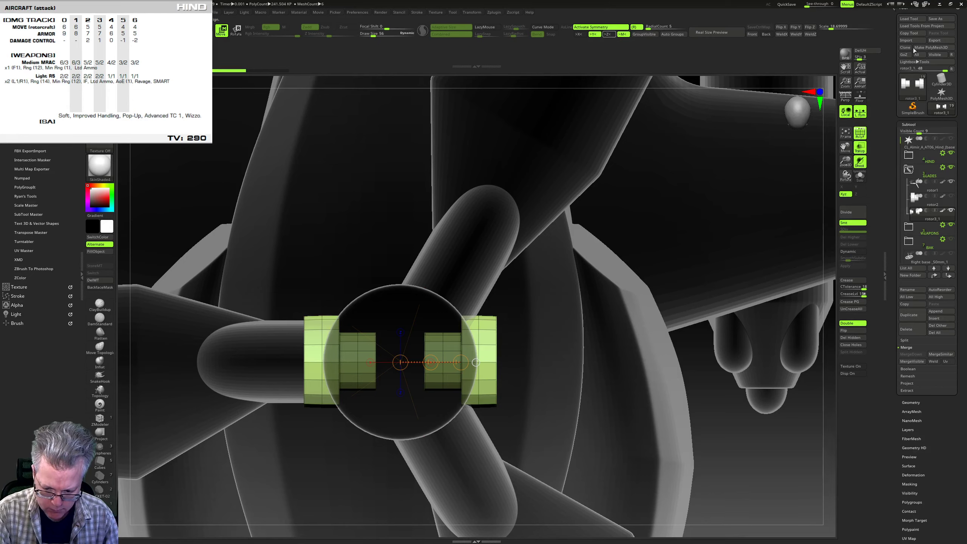
key(x)
mouse_move(475, 362)
mouse_down()
mouse_move(602, 362)
mouse_move(586, 345)
mouse_move(577, 297)
mouse_move(503, 202)
mouse_up()
key(r)
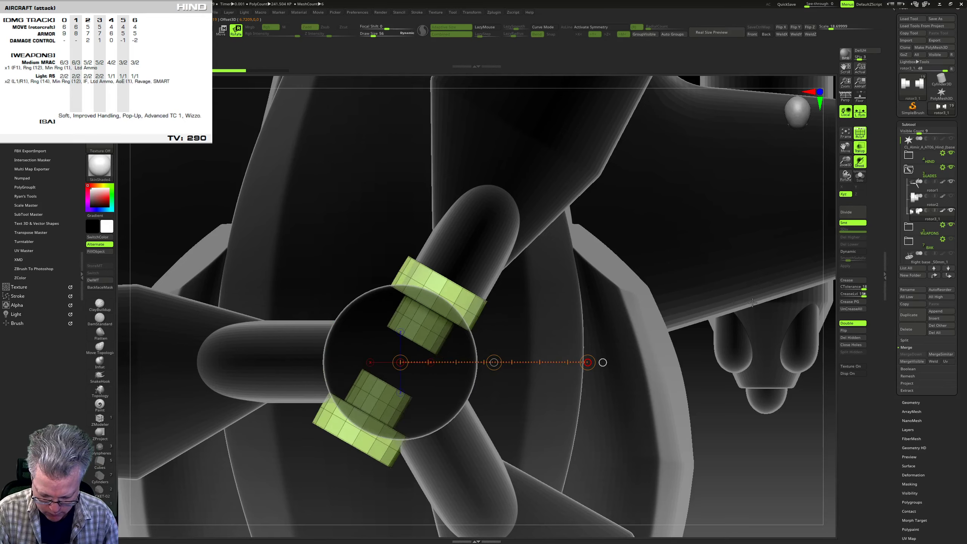
drag(753, 302, 754, 300)
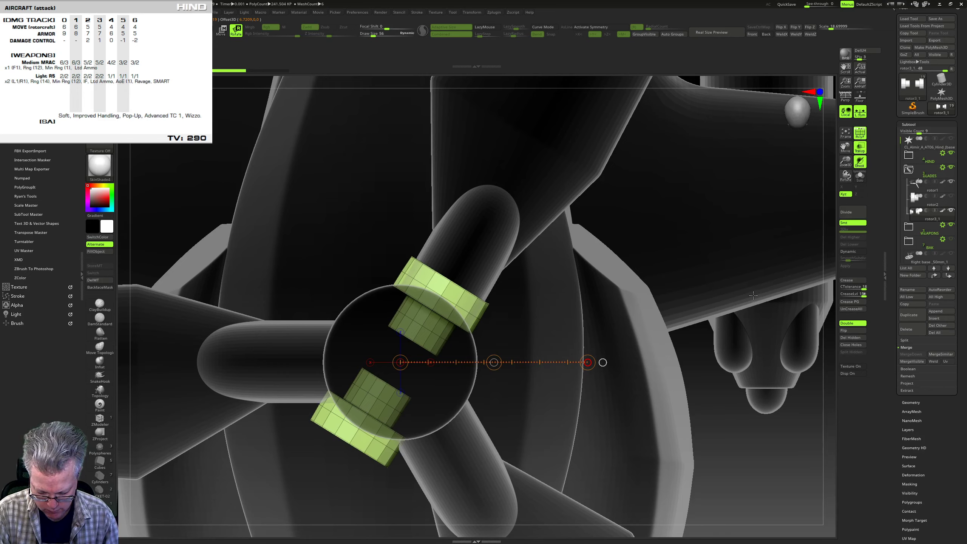
Step: Turn off the dynamic subdivision preview on rotor1, and fine-tune the connector pair's rotation around the hub
alt+click(753, 296)
key(shift+d)
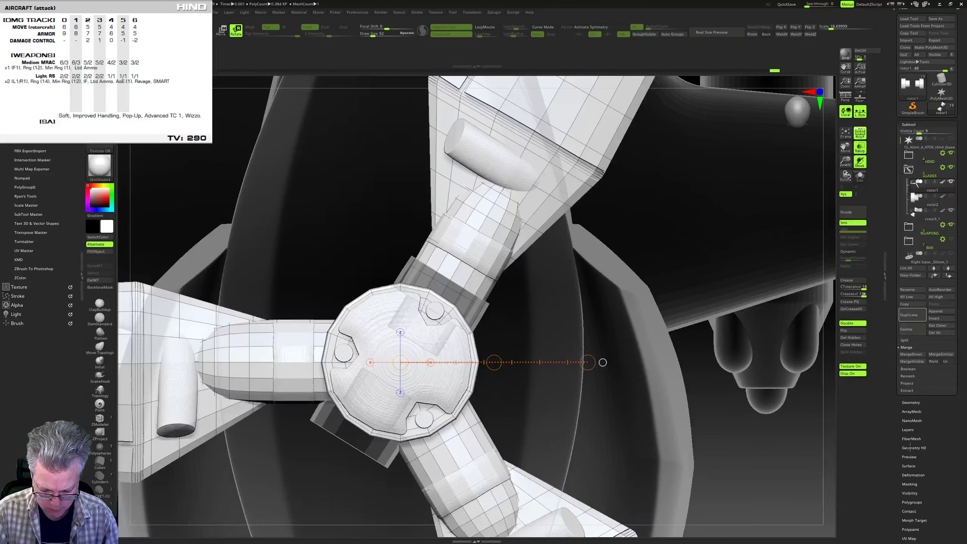
alt+click(723, 458)
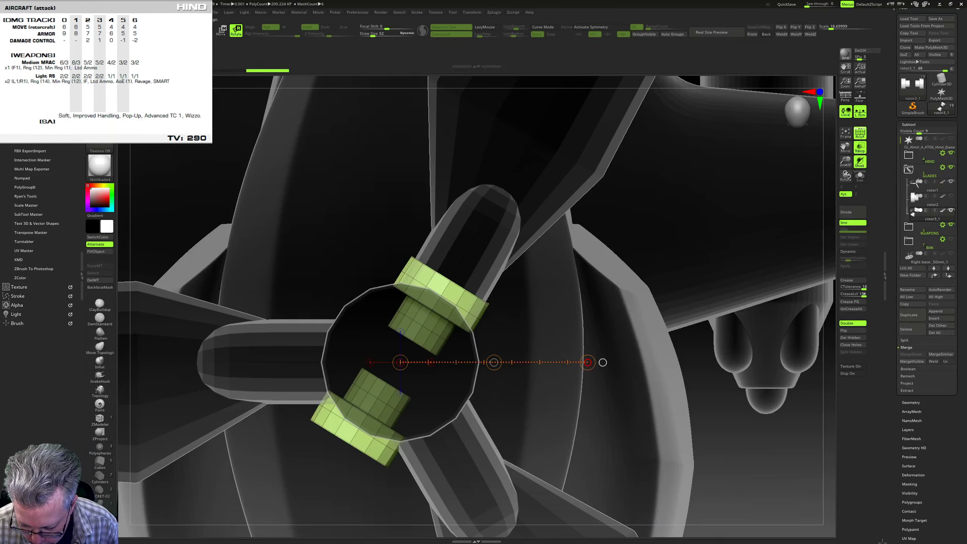
drag(882, 541, 883, 540)
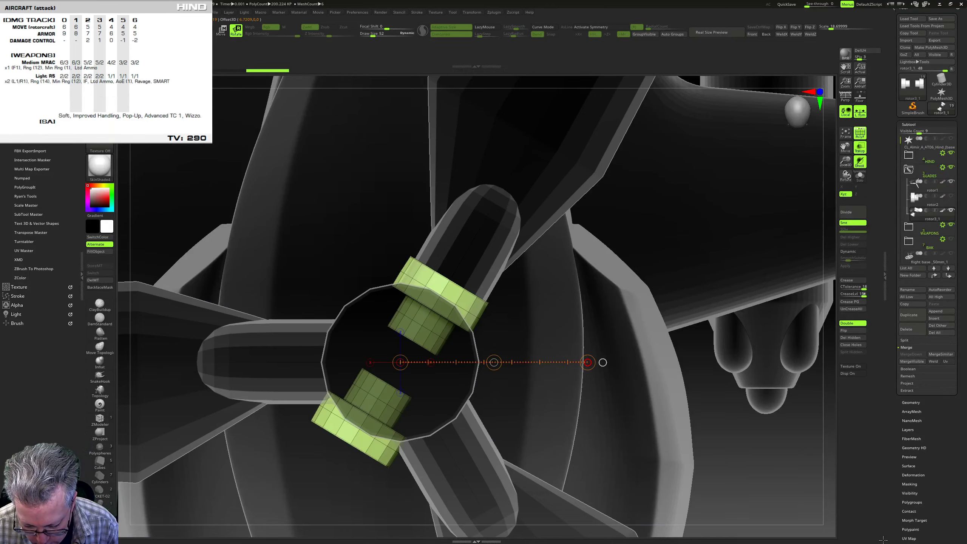
Step: Isolate the unaligned connector, rotate it around the hub onto the lower blade, and unhide the aligned one
alt+drag(883, 540, 866, 470)
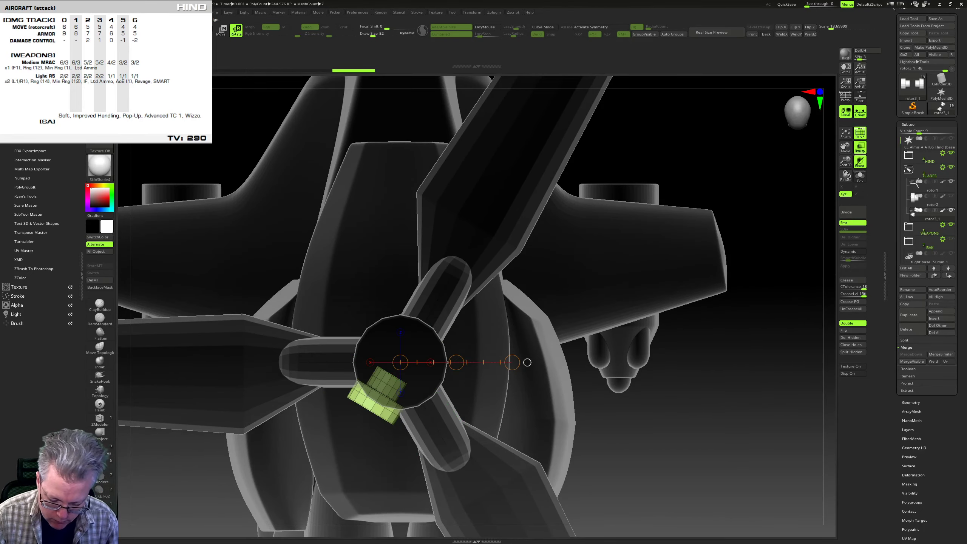
alt+drag(768, 427, 769, 462)
drag(550, 362, 702, 370)
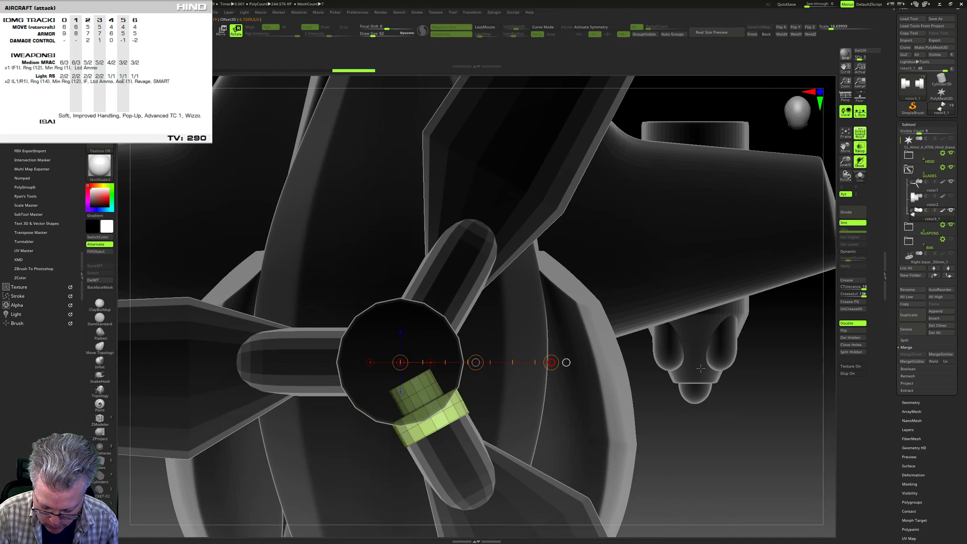
ctrl+shift+click(765, 428)
alt+drag(767, 434, 769, 398)
Step: Merge the original rotor2 connector down with the two rotated connectors into a single subtool
click(930, 201)
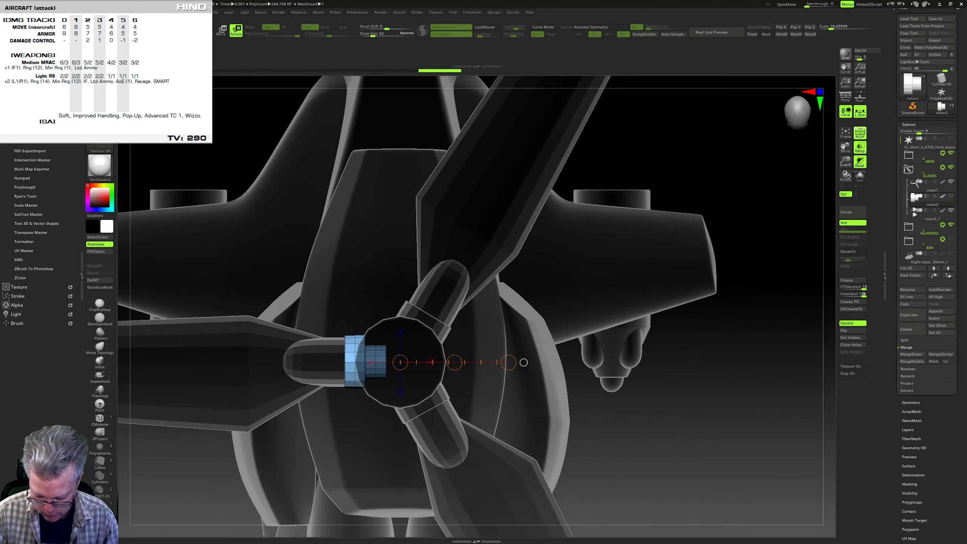
click(911, 354)
click(841, 371)
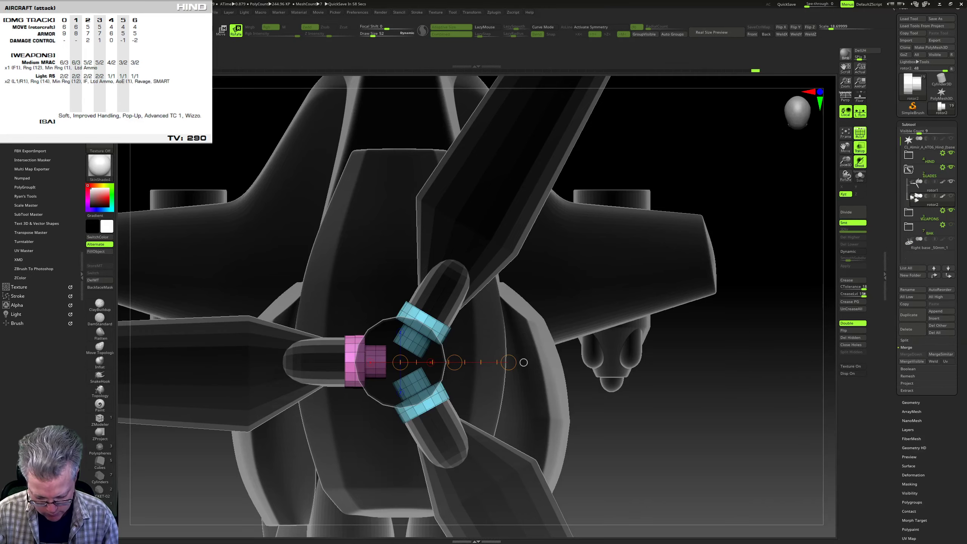
Step: Shorten the left blade connector's inner stub by moving its end cap toward the blade with ZModeler's Move action on Flat Island
drag(769, 427, 799, 518)
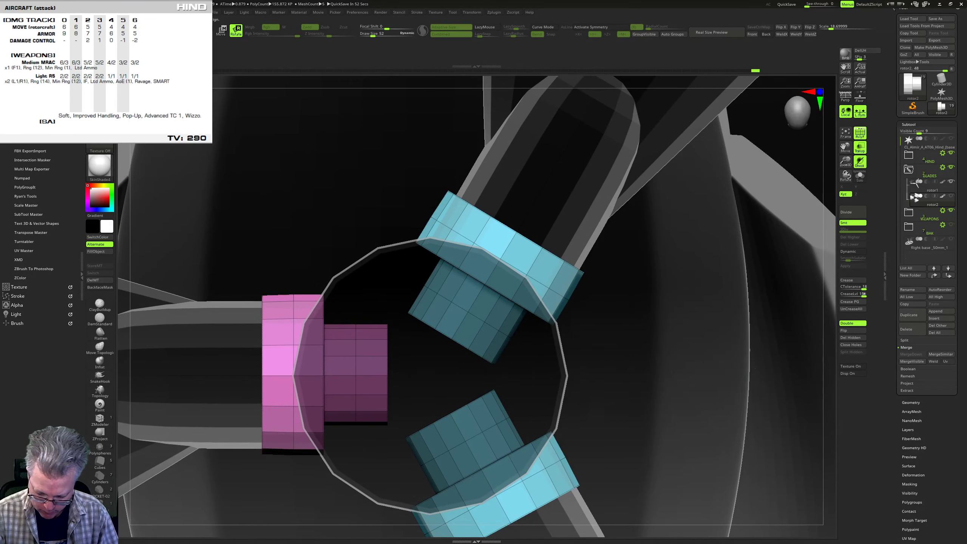
alt+drag(891, 506, 929, 419)
ctrl+right_drag(929, 420, 945, 458)
drag(931, 459, 879, 457)
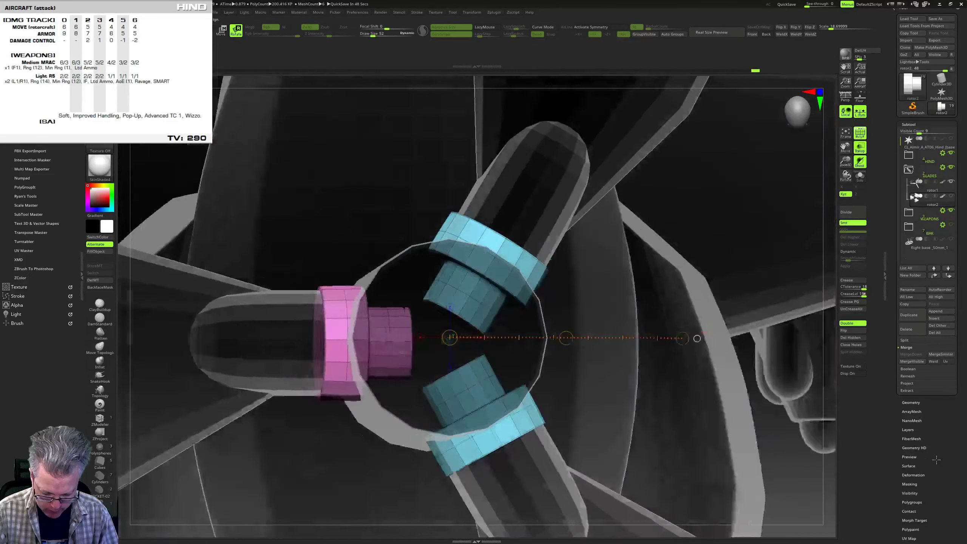
ctrl+right_drag(868, 457, 872, 477)
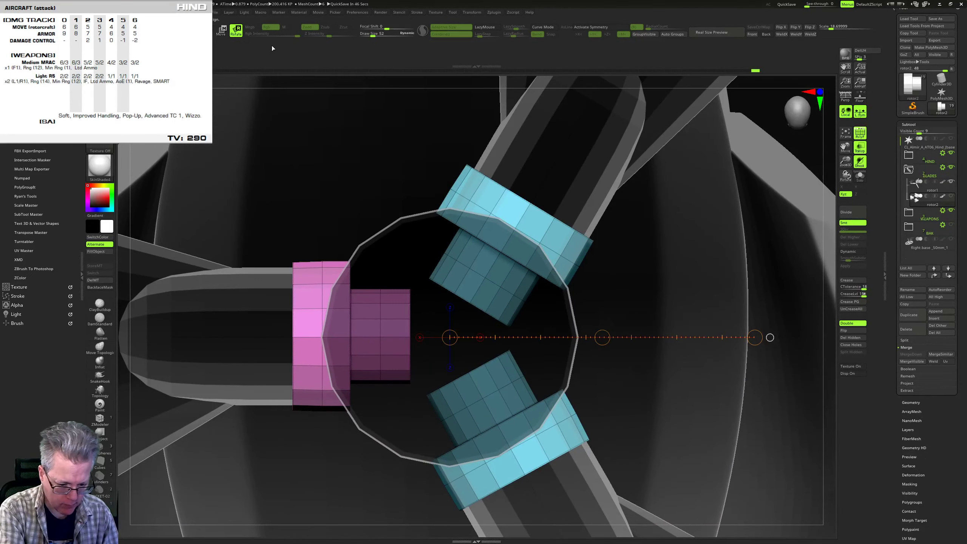
key(q)
drag(916, 479, 951, 482)
ctrl+right_drag(495, 324, 466, 355)
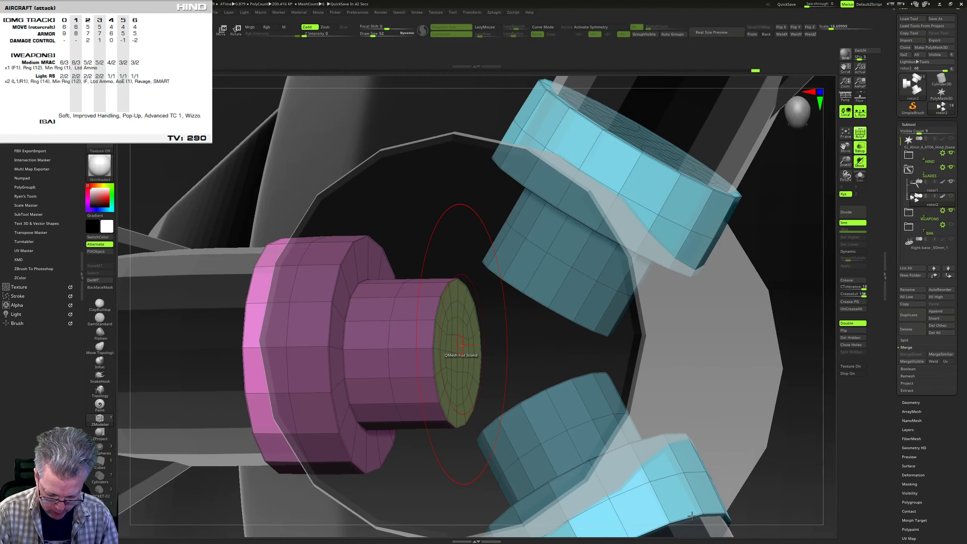
key(space)
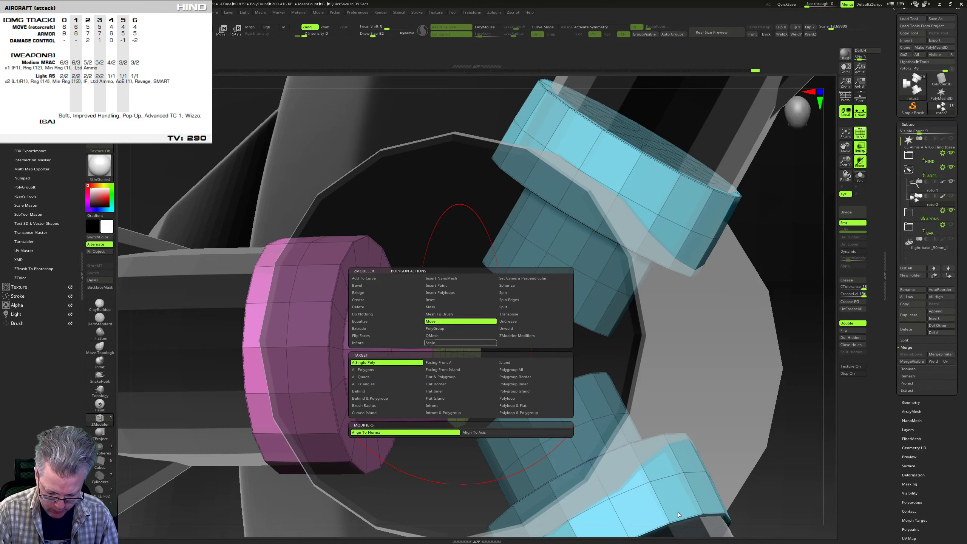
click(461, 399)
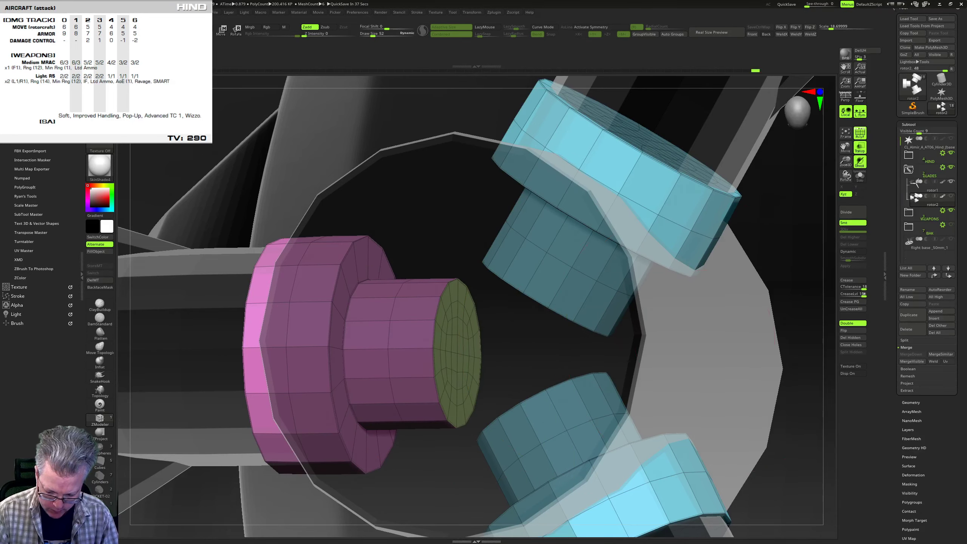
shift+right_drag(495, 262, 544, 263)
right_drag(661, 343, 534, 352)
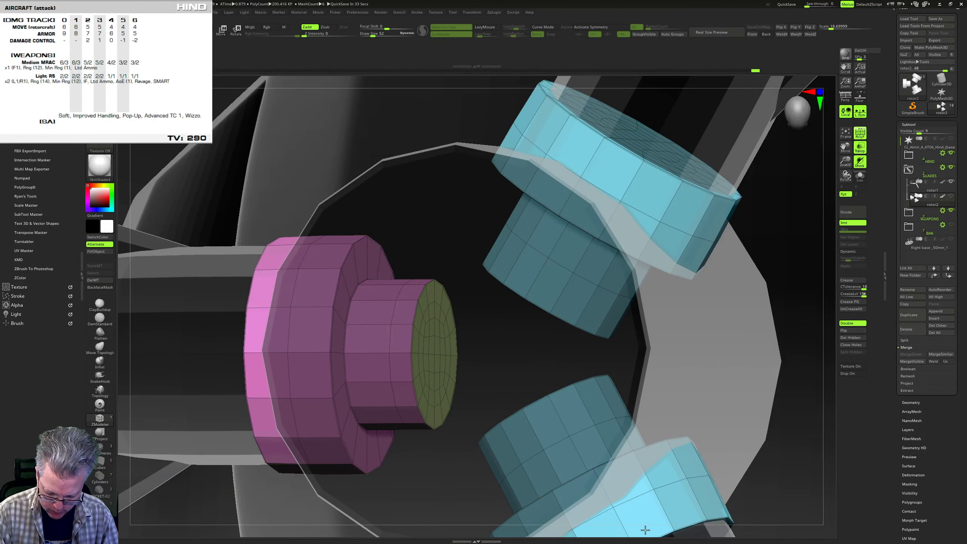
Step: Move the end caps of the other two blade connectors outward from the hub centre with the same ZModeler action
right_drag(431, 353, 550, 307)
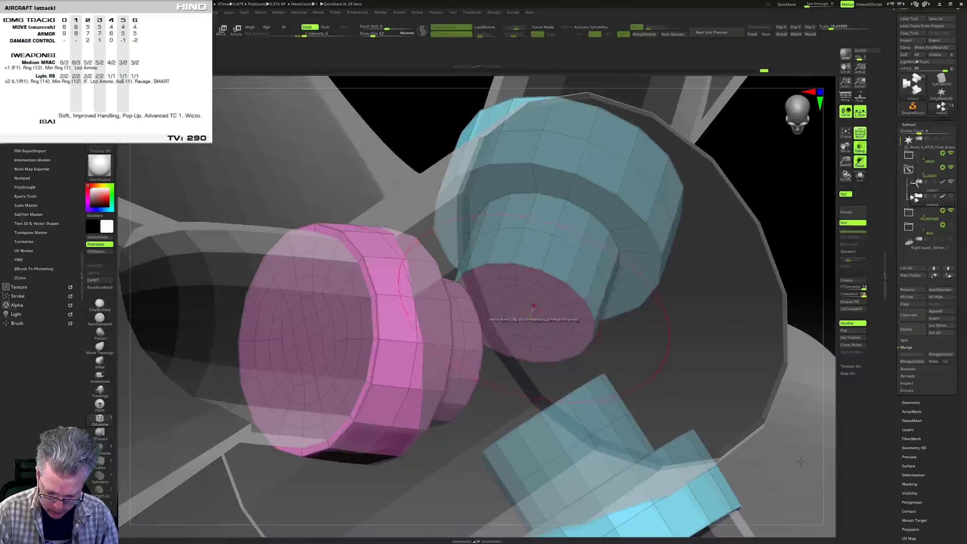
right_drag(598, 285, 606, 404)
ctrl+right_drag(647, 373, 555, 288)
mouse_move(881, 444)
right_down()
mouse_move(926, 411)
mouse_move(922, 459)
mouse_move(875, 465)
mouse_move(873, 523)
mouse_move(885, 503)
mouse_move(882, 533)
right_up()
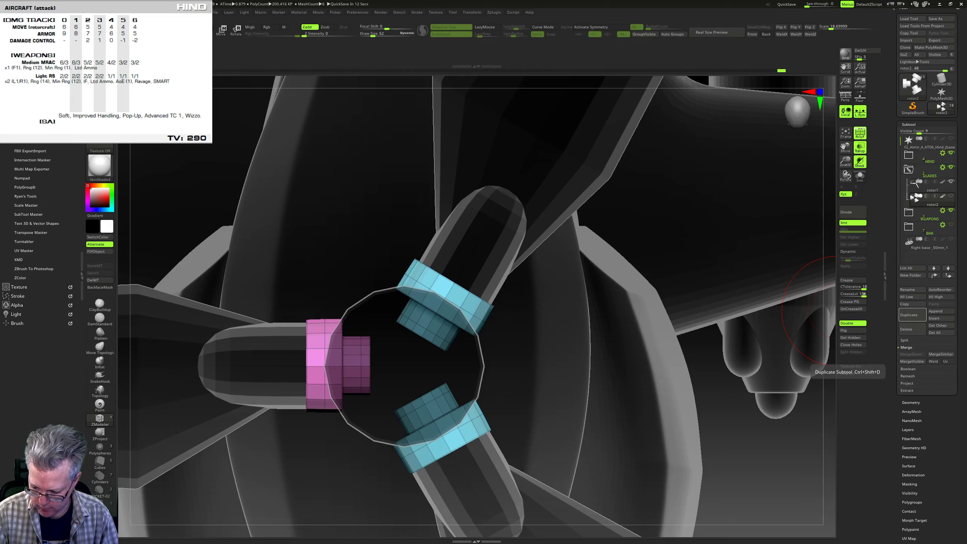
Step: Duplicate the rotor2 connector subtool, isolate the copy, and delete edge loops from its stepped flange
click(912, 314)
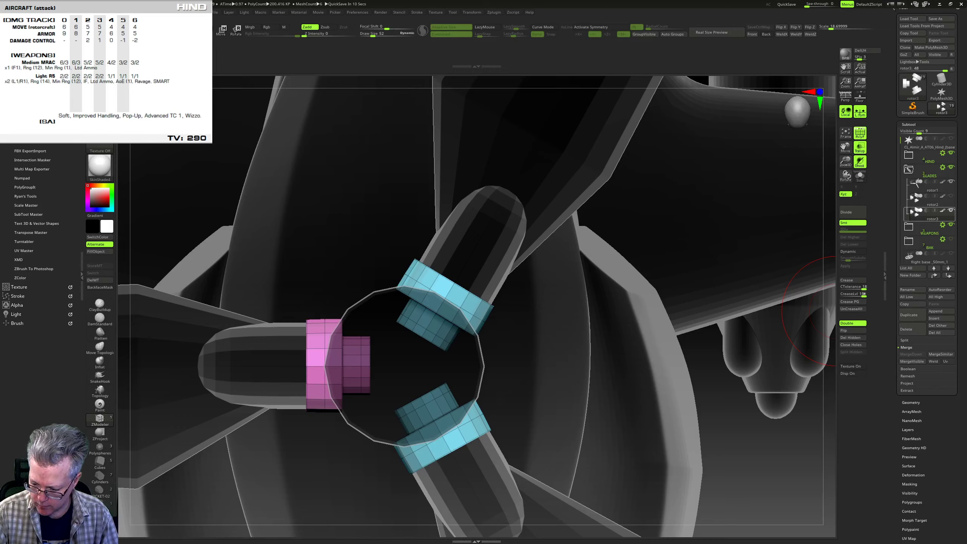
click(859, 176)
drag(704, 380, 578, 366)
alt+click(560, 392)
alt+click(571, 398)
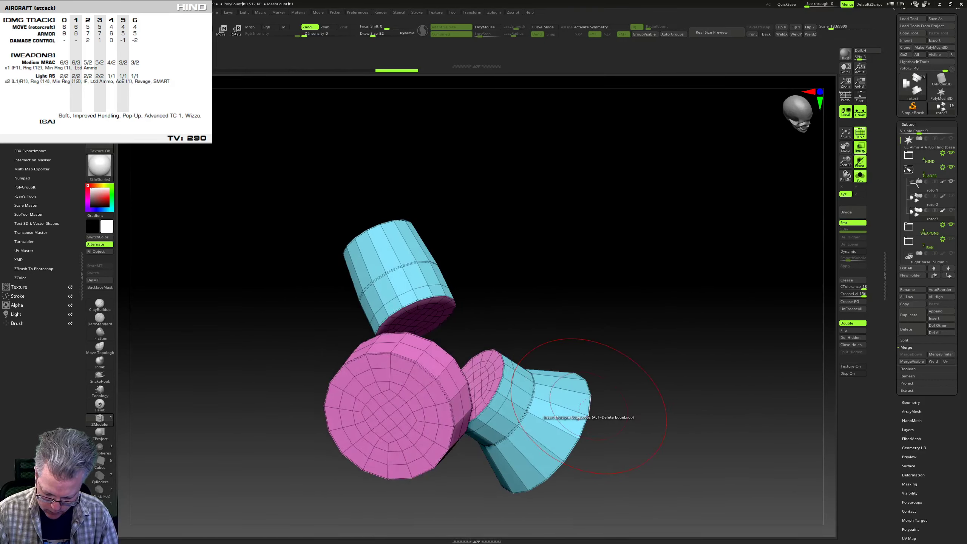
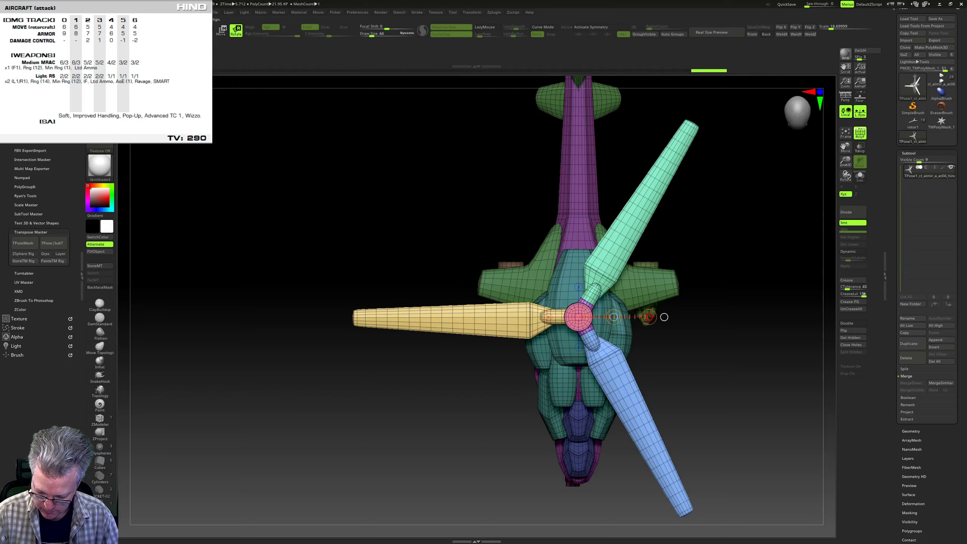
Step: Rotate the three-blade set around the hub centre in the Transpose Master mesh, and turn off polyframe on the full helicopter
drag(649, 317, 578, 388)
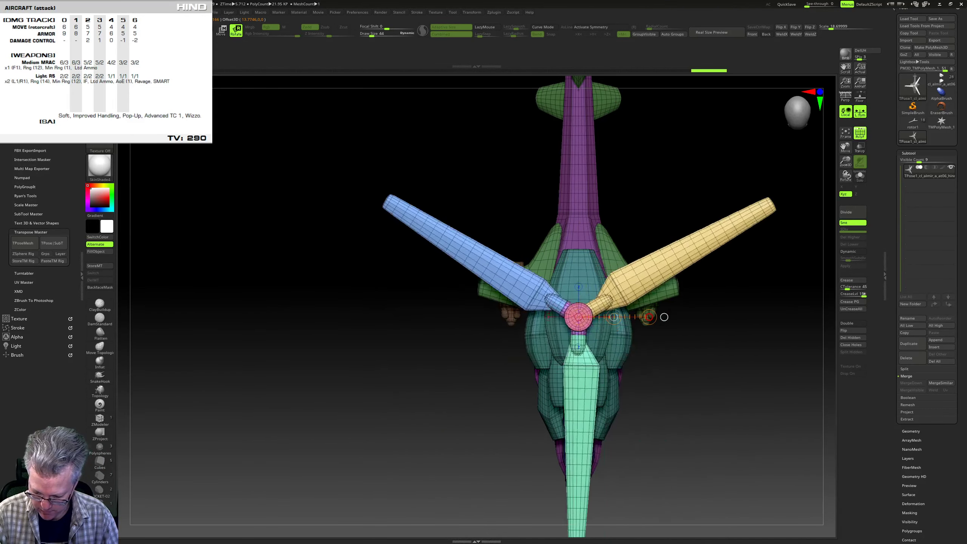
shift+drag(577, 488, 571, 472)
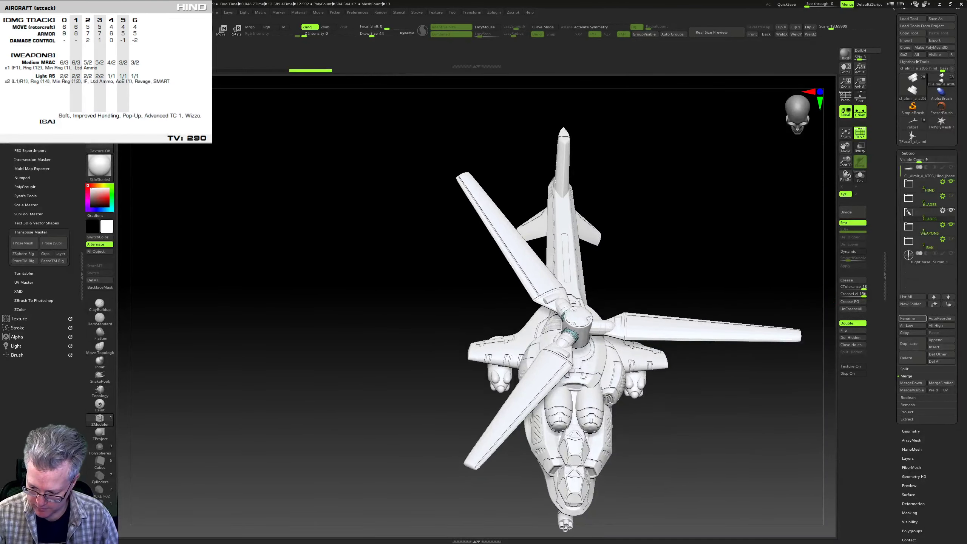
click(860, 133)
drag(737, 263, 752, 232)
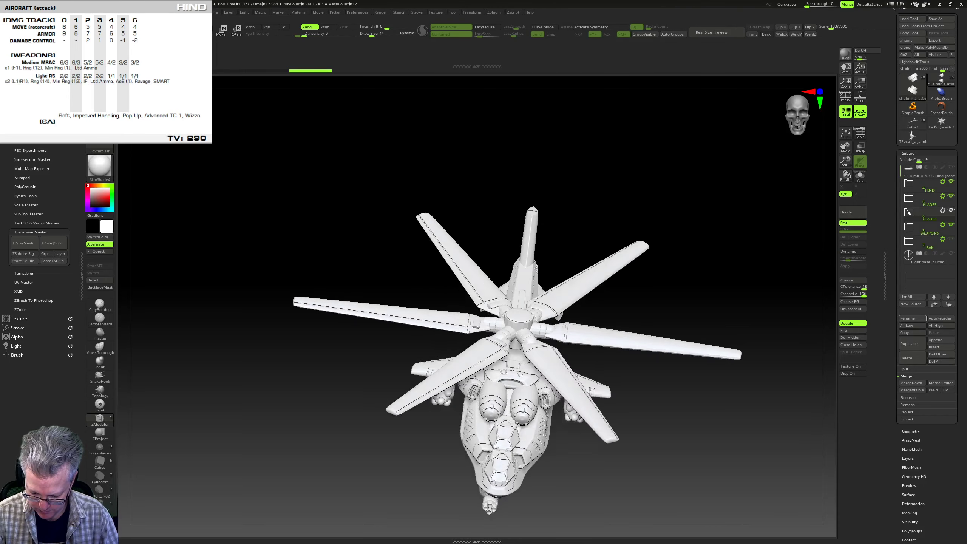
Step: Transpose the second BLADES folder as a whole and lower it along the rotor axis to sit beneath the upper blade set
click(942, 210)
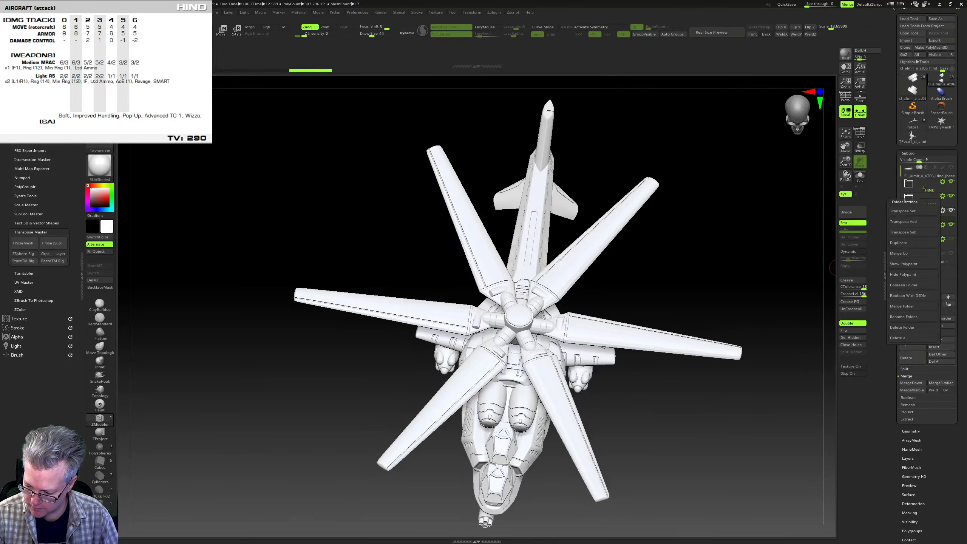
click(913, 221)
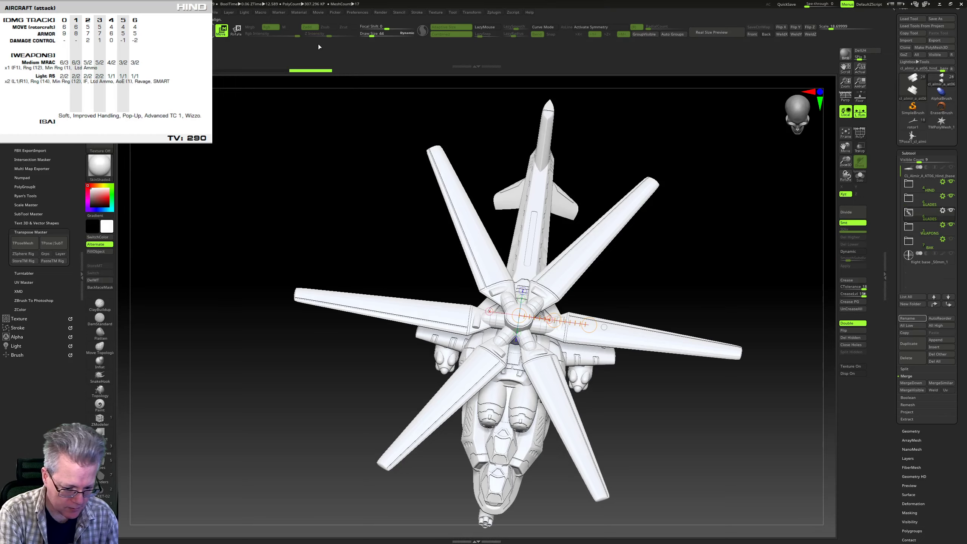
mouse_move(729, 300)
mouse_down()
mouse_move(728, 190)
mouse_move(728, 289)
mouse_up()
drag(500, 368, 500, 432)
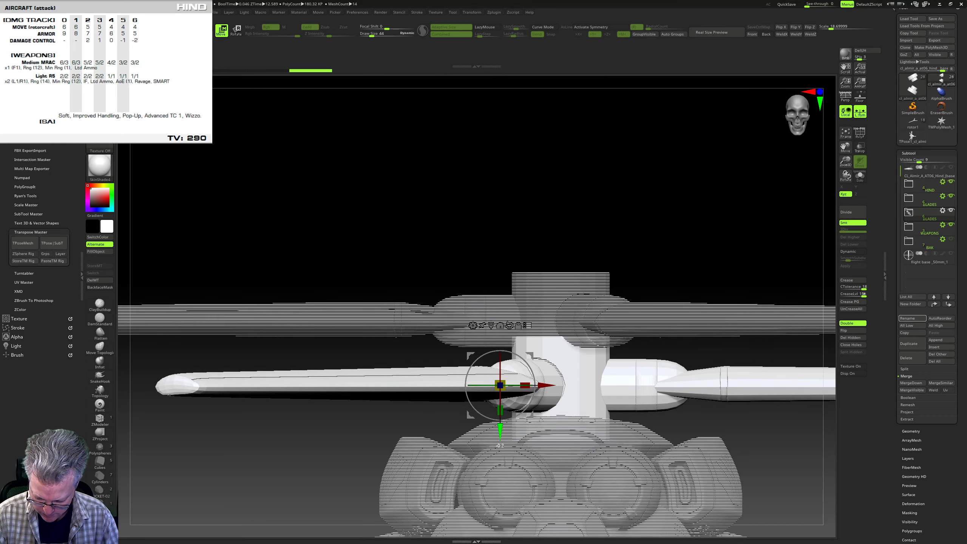
drag(500, 433, 500, 432)
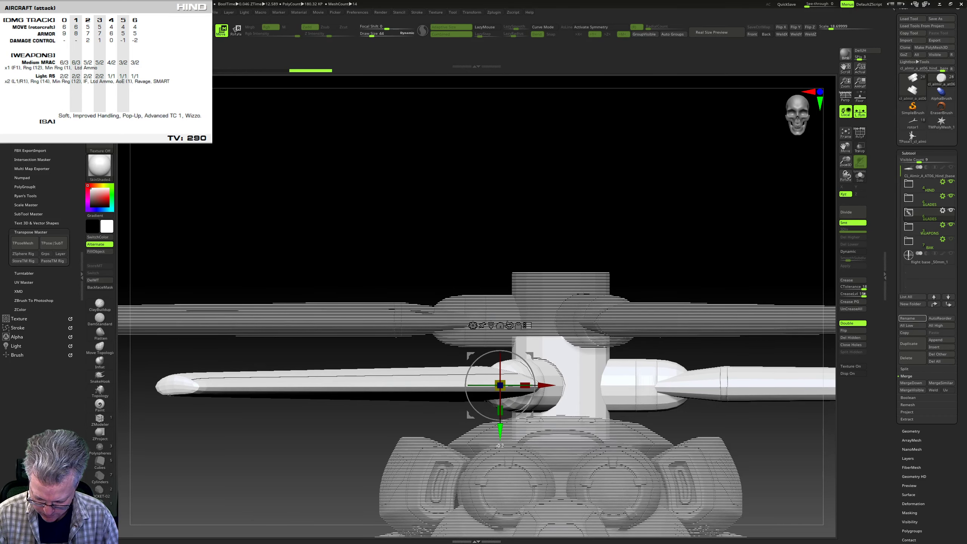
ctrl+right_drag(510, 457, 510, 413)
key(q)
Step: Examine the stacked blade sets and their spacing above the fuselage from several angles
mouse_move(614, 263)
ctrl+right_down()
mouse_move(593, 189)
mouse_move(548, 196)
ctrl+right_up()
ctrl+right_drag(617, 210, 629, 250)
drag(630, 250, 611, 266)
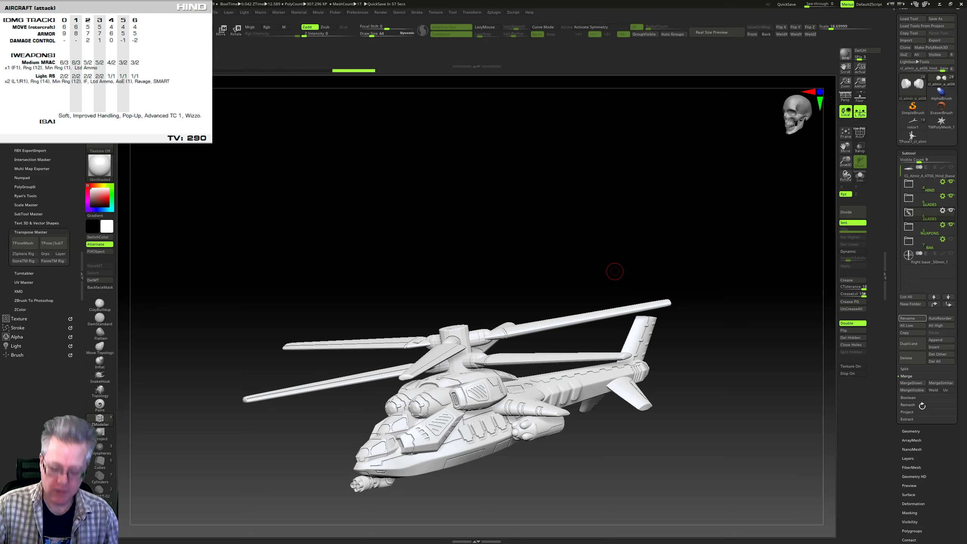
drag(615, 271, 698, 386)
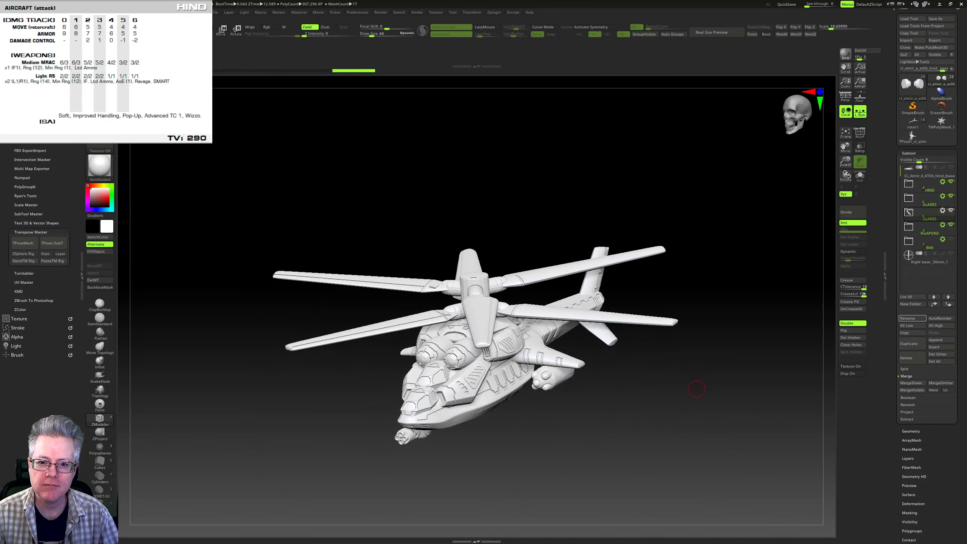
drag(699, 385, 719, 381)
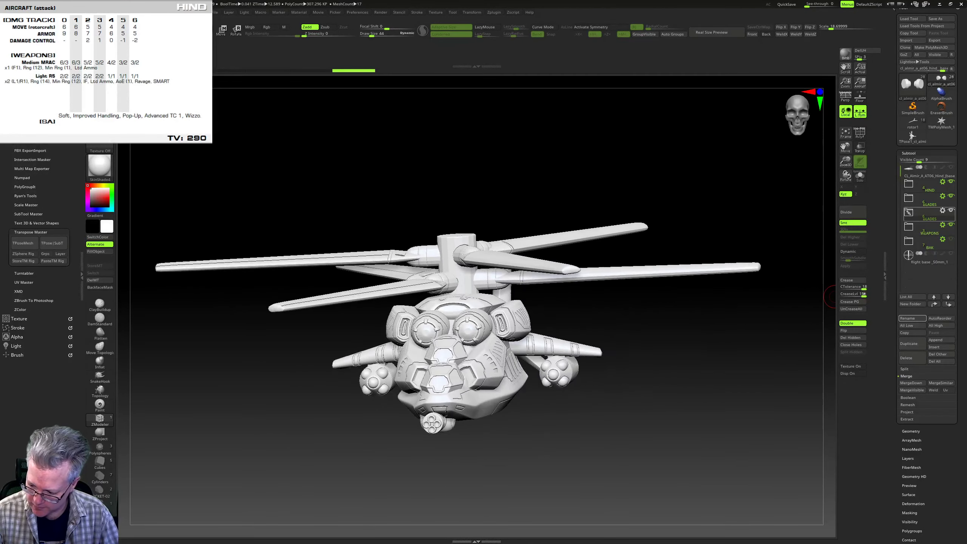
drag(708, 343, 740, 348)
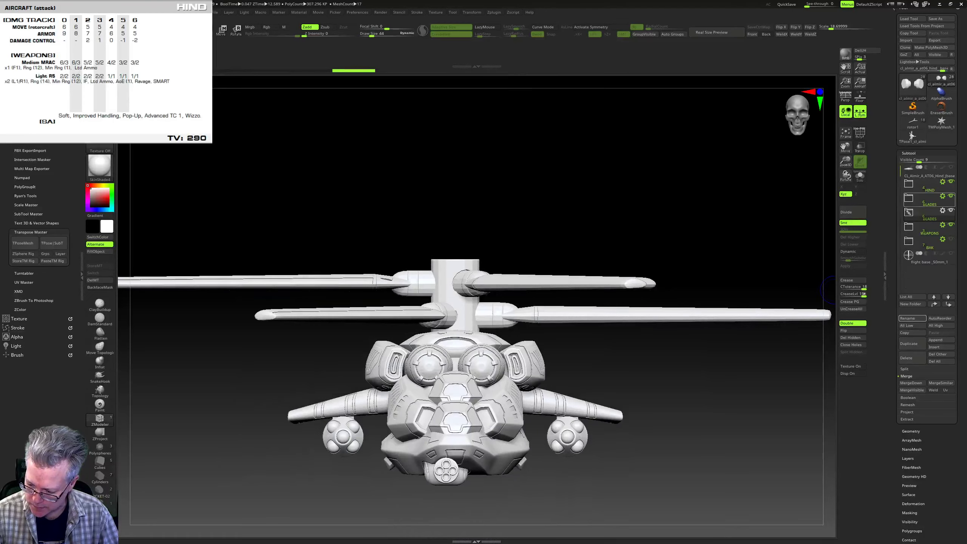
Step: Select the upper blade set's hub, turn on transparency and polyframe, and mask everything except the hub's lower end
click(908, 197)
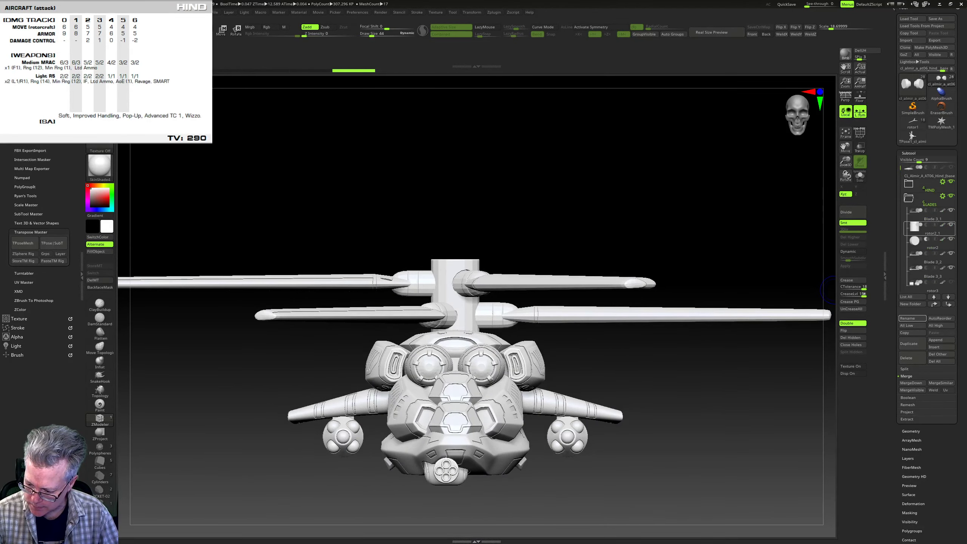
click(916, 228)
click(860, 147)
click(860, 133)
ctrl+right_drag(687, 202, 551, 415)
ctrl+drag(357, 428, 588, 359)
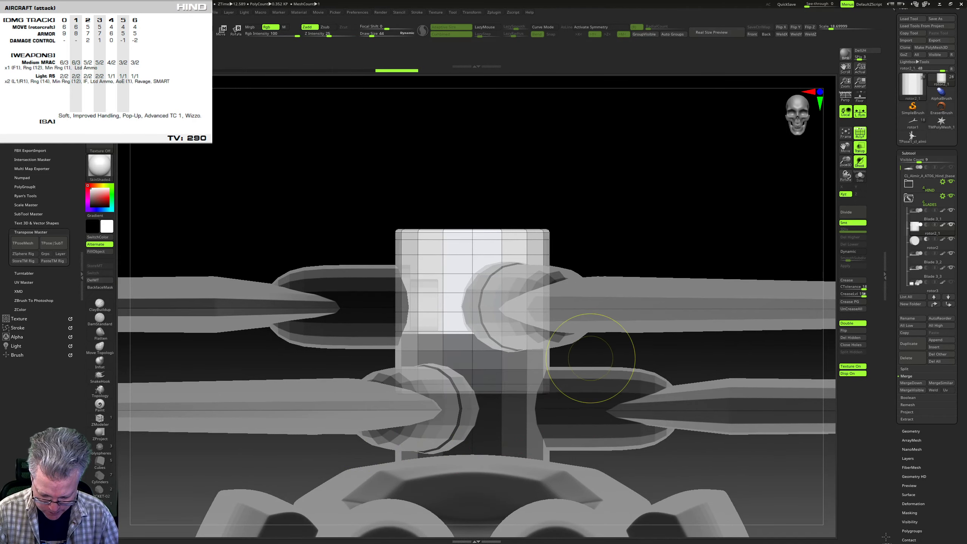
ctrl+click(606, 358)
Step: Raise the unmasked lower end of the upper hub with a vertical move transpose line to shorten the hub
key(w)
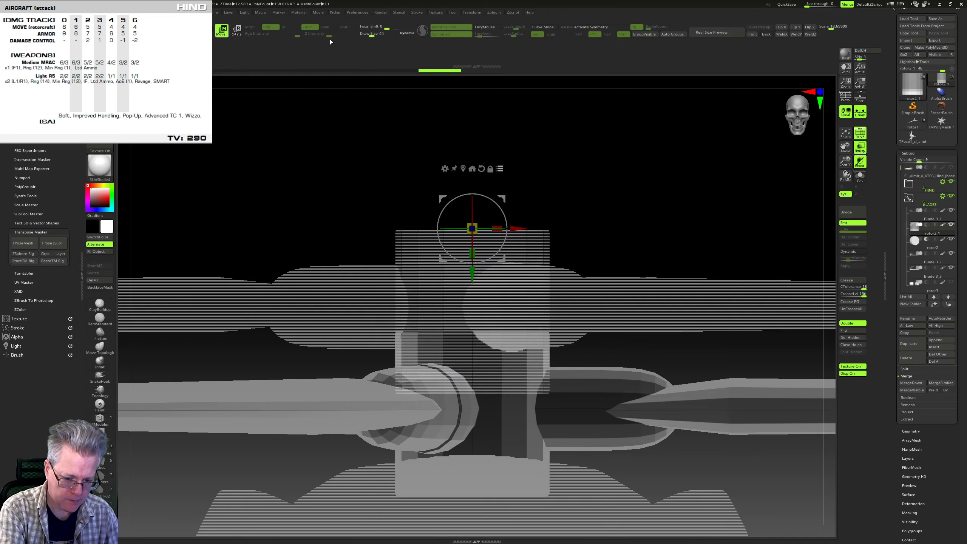
alt+drag(800, 511, 791, 502)
key(y)
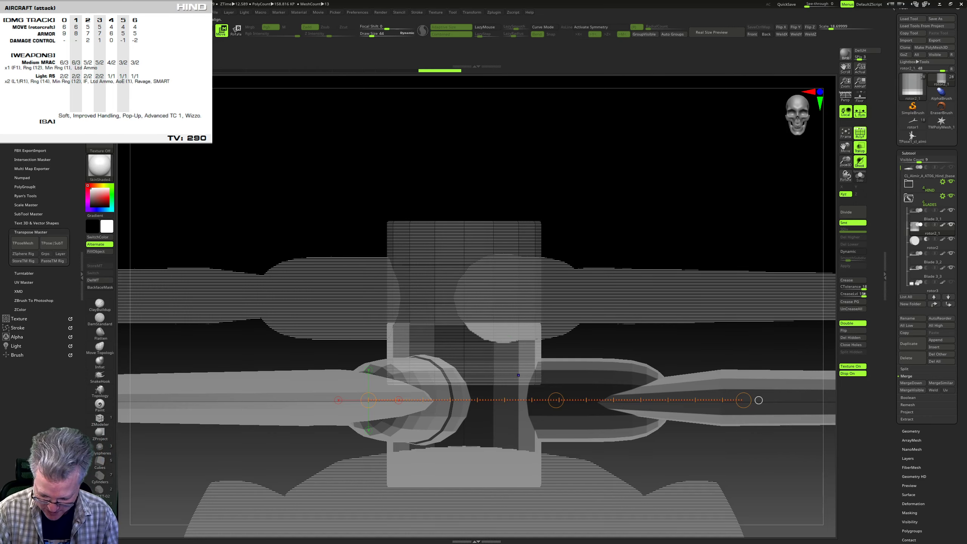
shift+drag(508, 369, 509, 479)
mouse_move(780, 495)
mouse_down()
mouse_move(789, 499)
mouse_move(782, 495)
mouse_move(782, 510)
mouse_up()
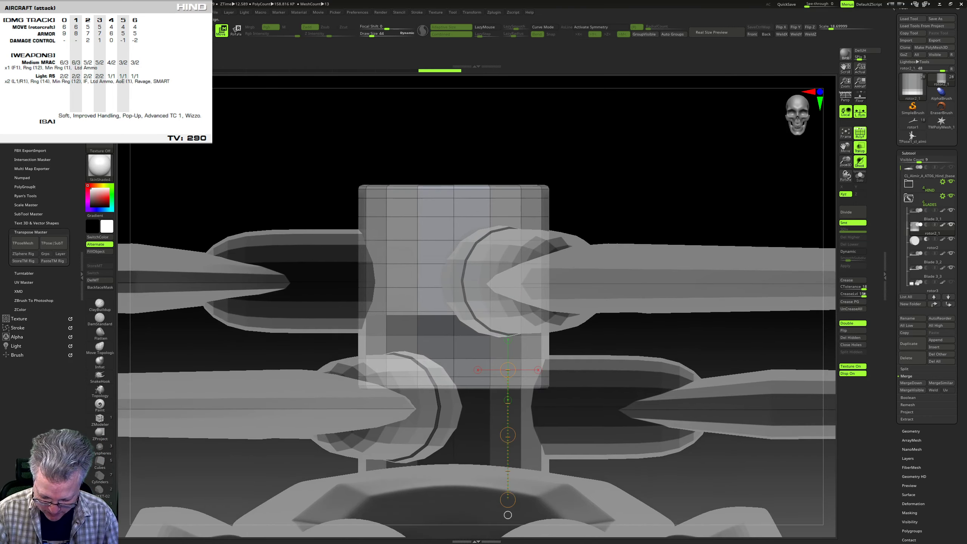
shift+drag(508, 435, 508, 415)
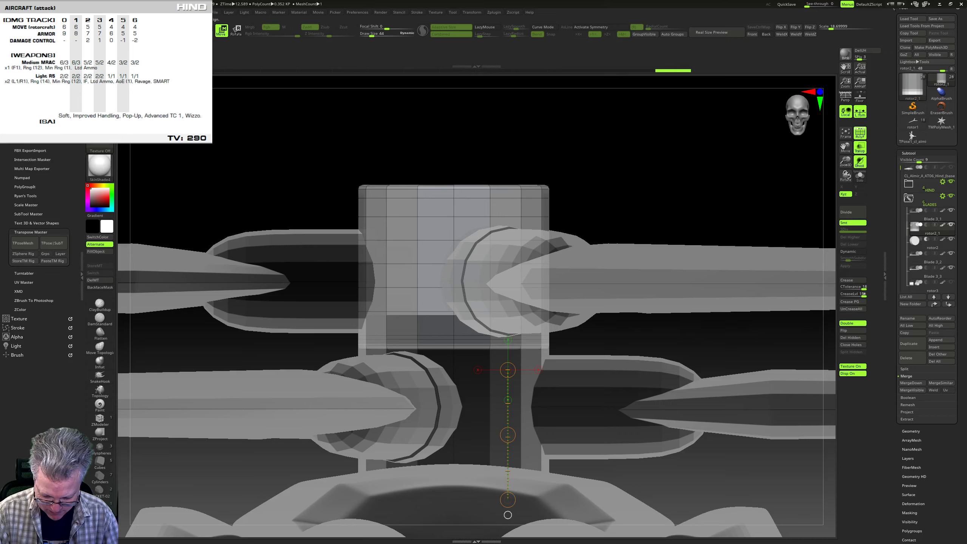
Step: Mask across the upper hub's lower edge loops and adjust their height along the rotor axis with the transpose line
ctrl+drag(330, 386, 627, 326)
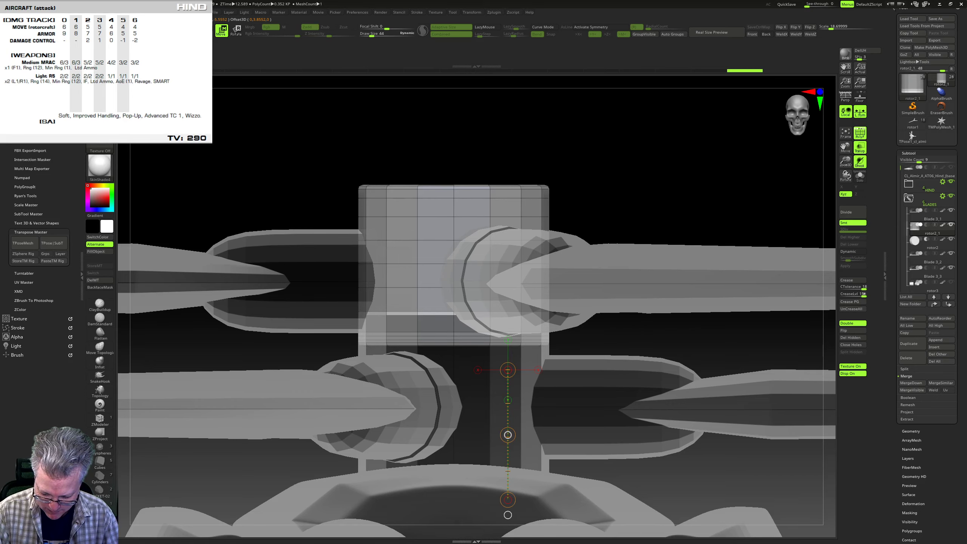
ctrl+right_drag(564, 472, 473, 499)
alt+right_drag(473, 499, 481, 535)
drag(823, 426, 495, 496)
ctrl+click(887, 400)
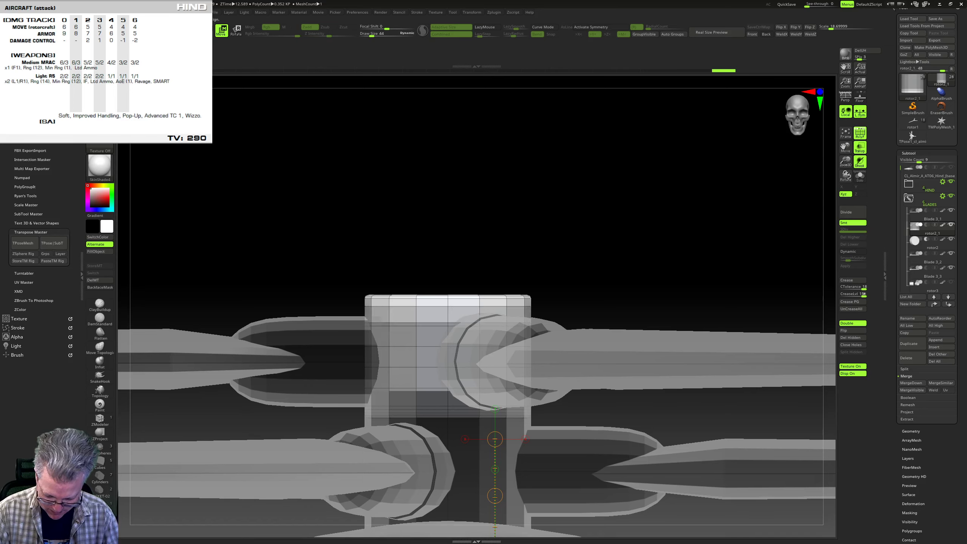
drag(495, 496, 494, 536)
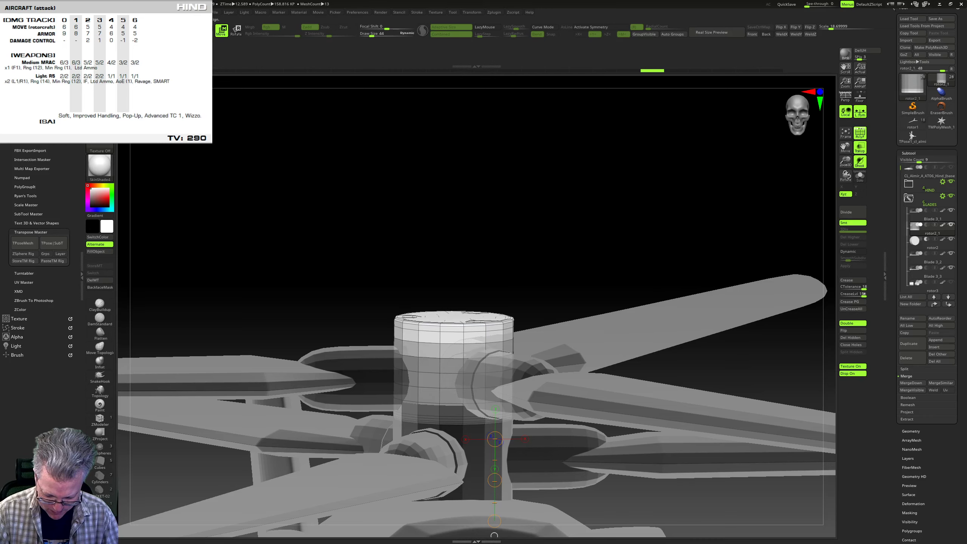
shift+drag(628, 421, 858, 496)
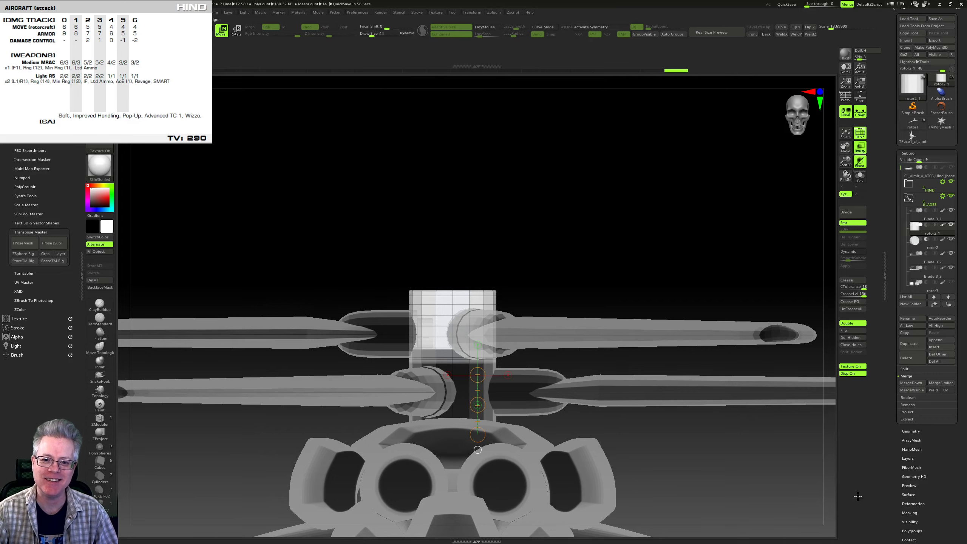
drag(857, 496, 892, 522)
Step: Select the lower blade set's hub and adjust it vertically along a move transpose line beneath the upper hub
right_drag(476, 445, 476, 449)
shift+drag(647, 190, 670, 190)
alt+click(470, 392)
drag(481, 339, 481, 436)
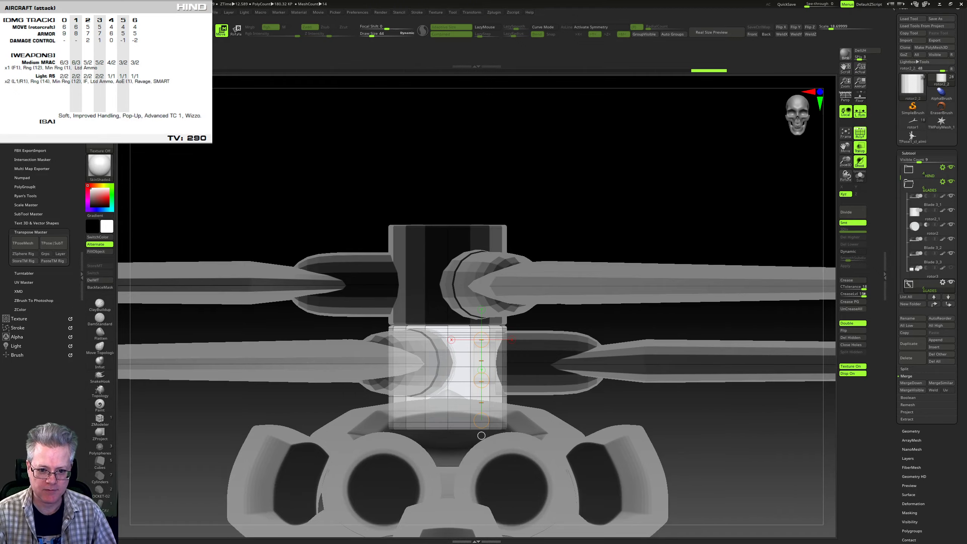
right_drag(481, 401, 481, 363)
Step: Group the lower hub as one polygroup and return to the opaque view of the whole helicopter without polyframe
key(ctrl+w)
key(ctrl+shift+t)
mouse_move(481, 364)
ctrl+right_down()
mouse_move(491, 391)
mouse_move(480, 394)
mouse_move(458, 371)
mouse_move(481, 370)
ctrl+right_up()
ctrl+right_drag(481, 370, 481, 356)
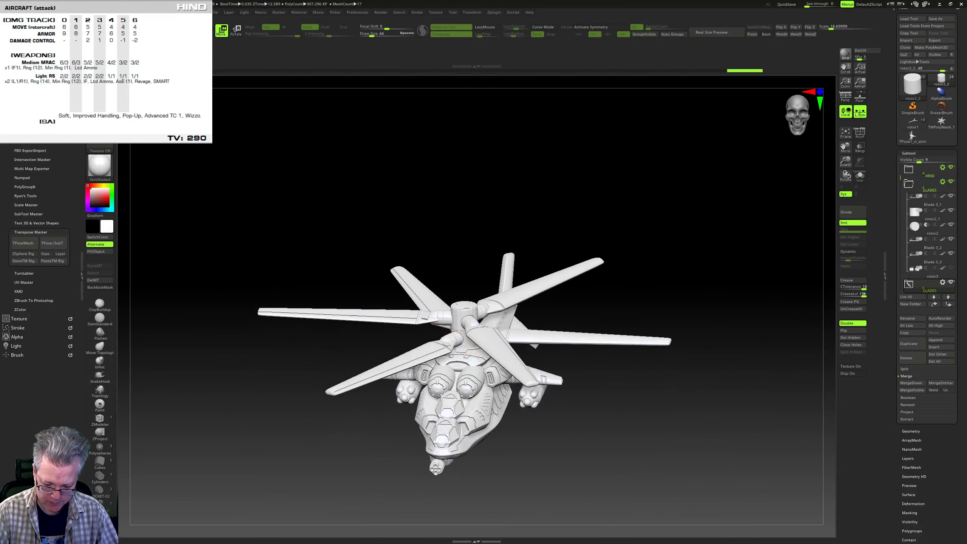
Step: Inspect the stacked main rotor on the helicopter from the front and from directly above
ctrl+right_drag(453, 393, 461, 357)
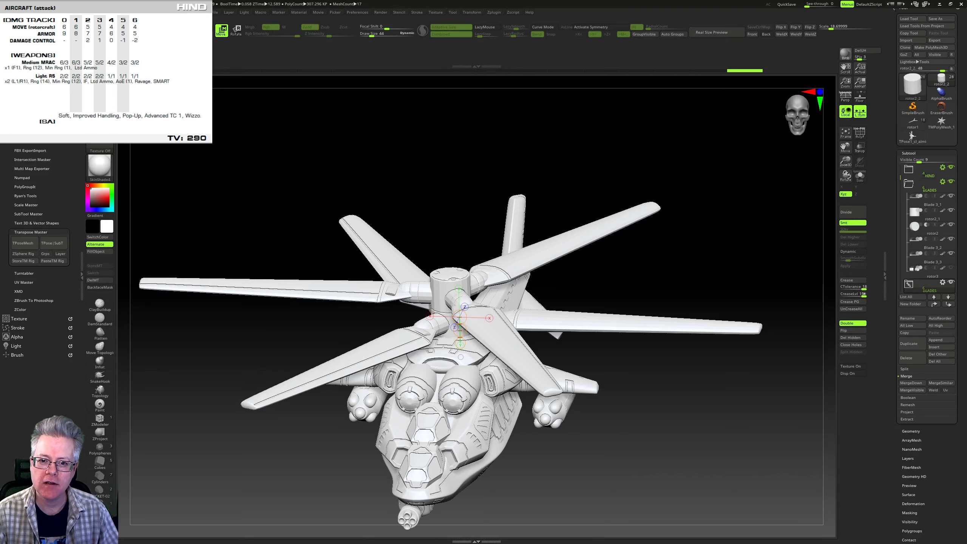
right_drag(476, 377, 485, 349)
alt+right_drag(485, 349, 470, 349)
ctrl+right_drag(911, 517, 870, 541)
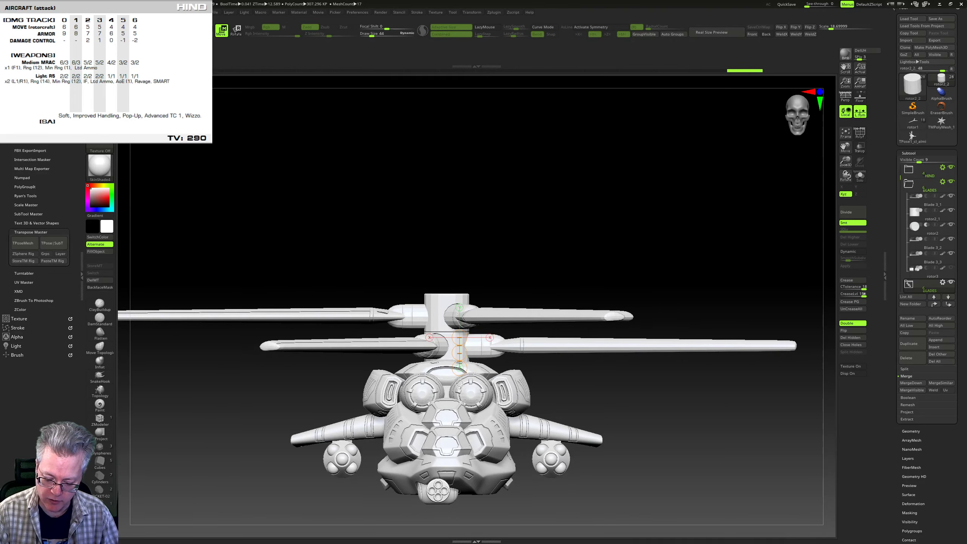
right_drag(685, 190, 685, 267)
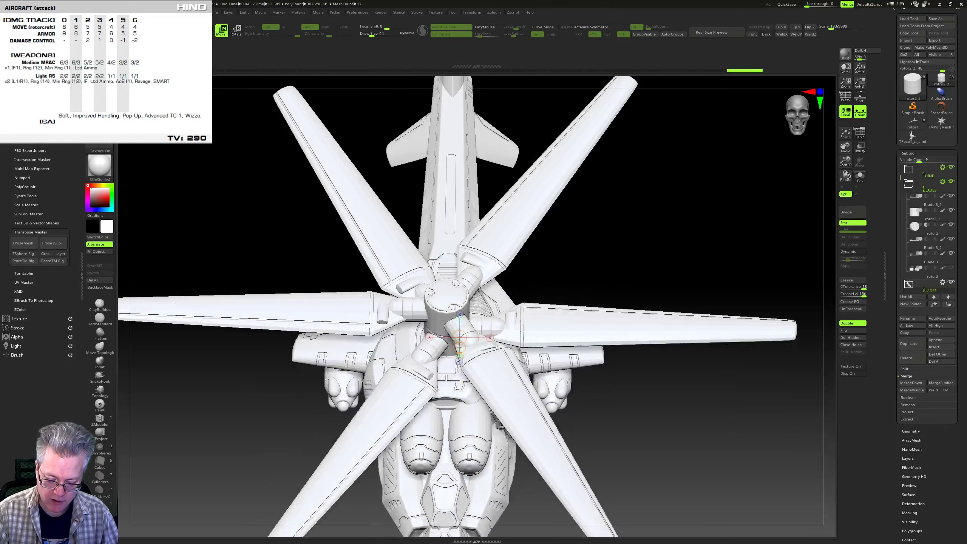
shift+drag(722, 469, 784, 430)
drag(796, 358, 930, 521)
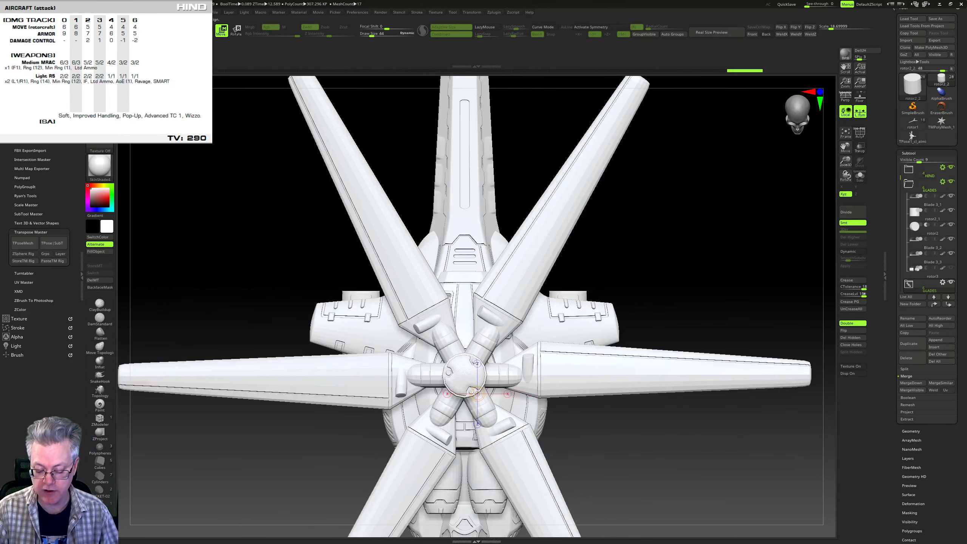
alt+drag(850, 373, 852, 330)
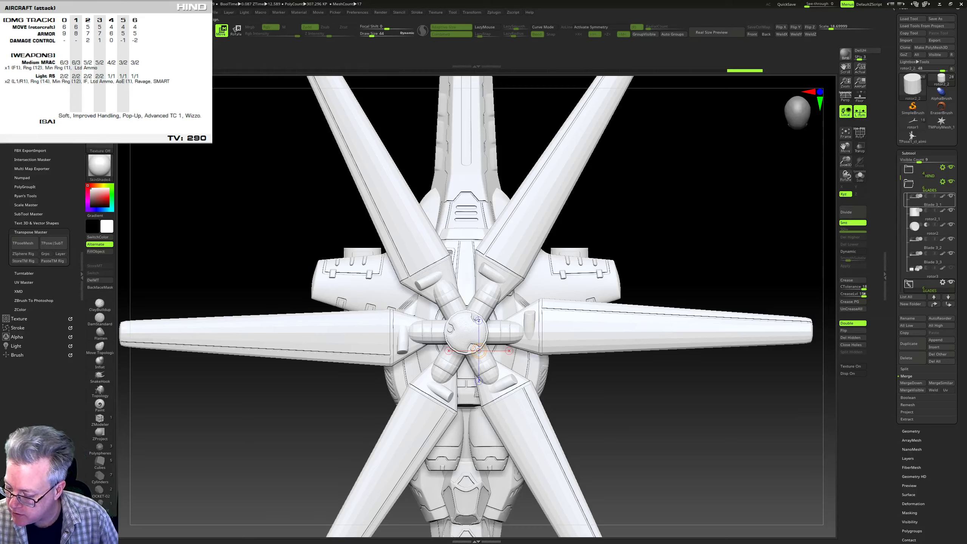
Step: Hide and restore the upper BLADES folder, hide the lower BLADES folder, and expand the upper folder's contents
click(909, 184)
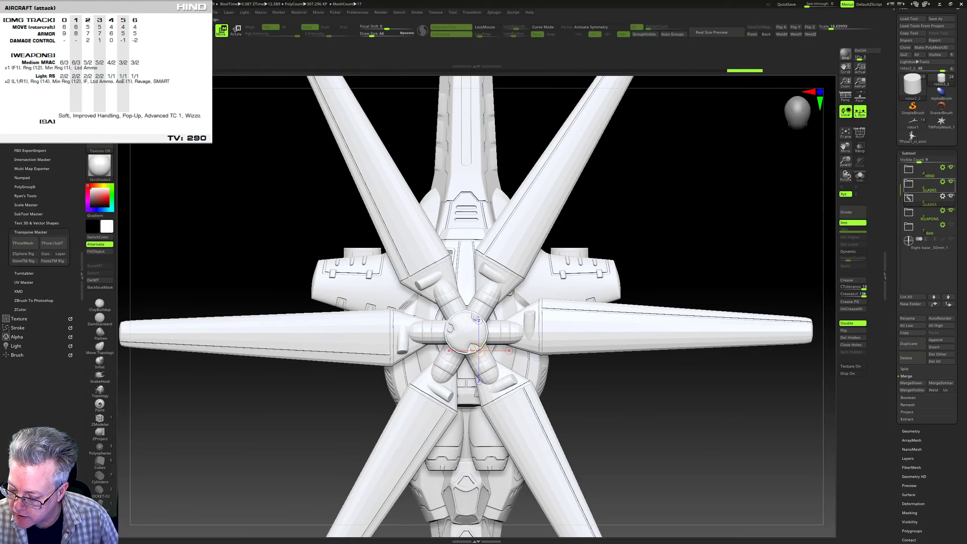
click(951, 182)
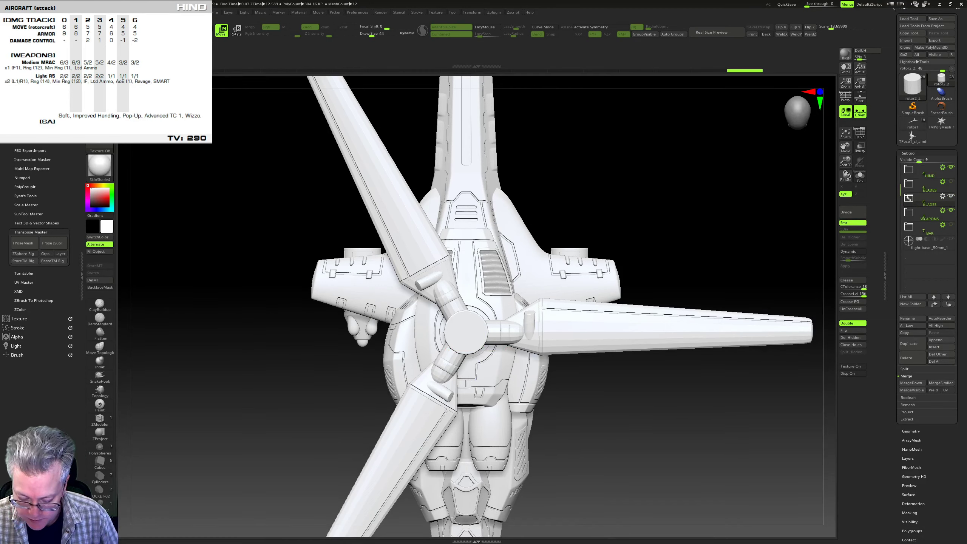
drag(761, 243, 744, 229)
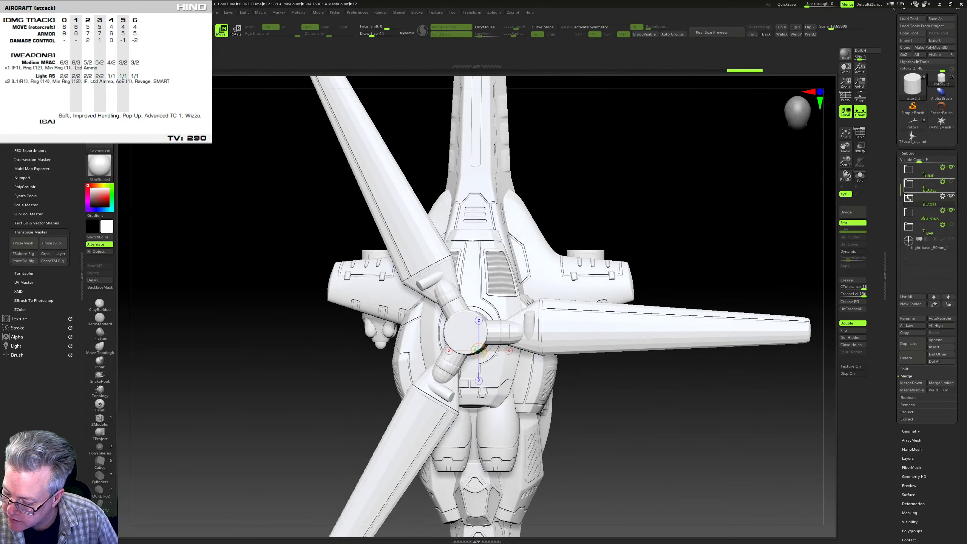
click(951, 182)
click(950, 196)
click(909, 184)
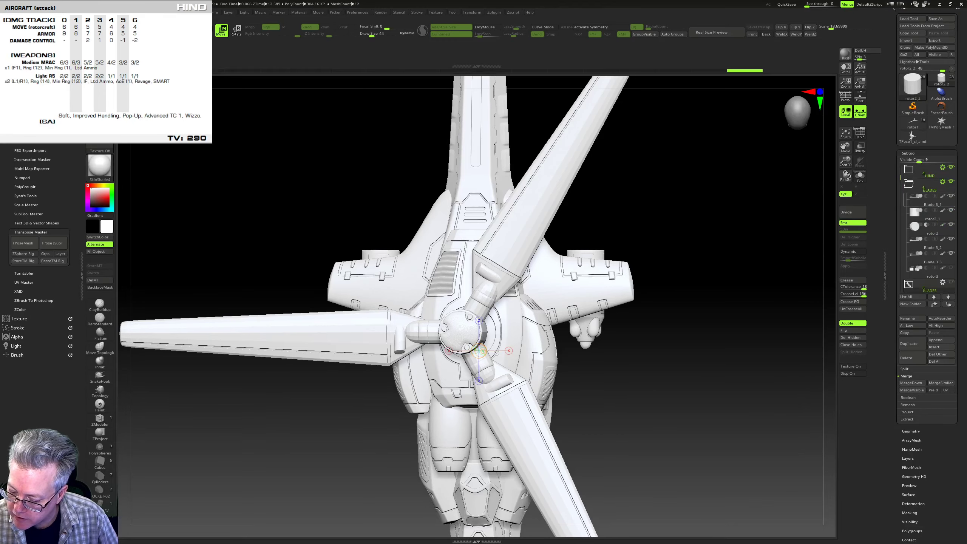
Step: Hide the HIND and WEAPONS folders and two upper blades to expose the upper hub with a single blade
click(951, 239)
click(932, 258)
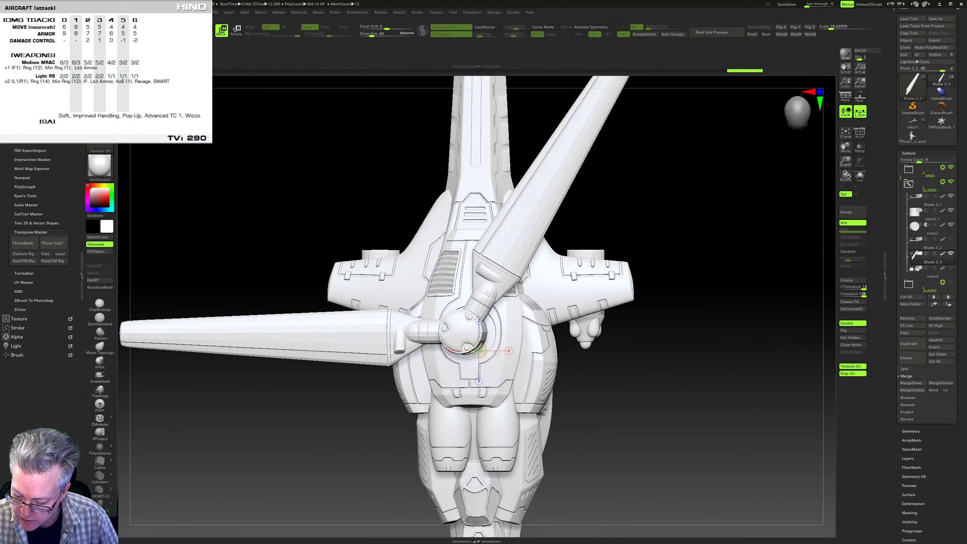
click(951, 168)
scroll(946, 216, down, 4)
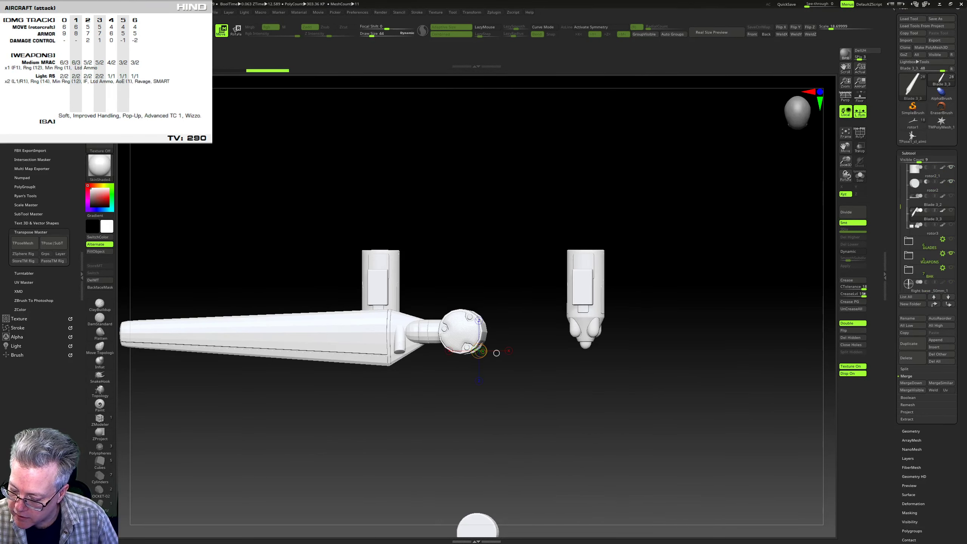
click(951, 239)
alt+drag(625, 403, 595, 350)
drag(594, 351, 700, 285)
drag(381, 225, 490, 377)
drag(431, 459, 460, 397)
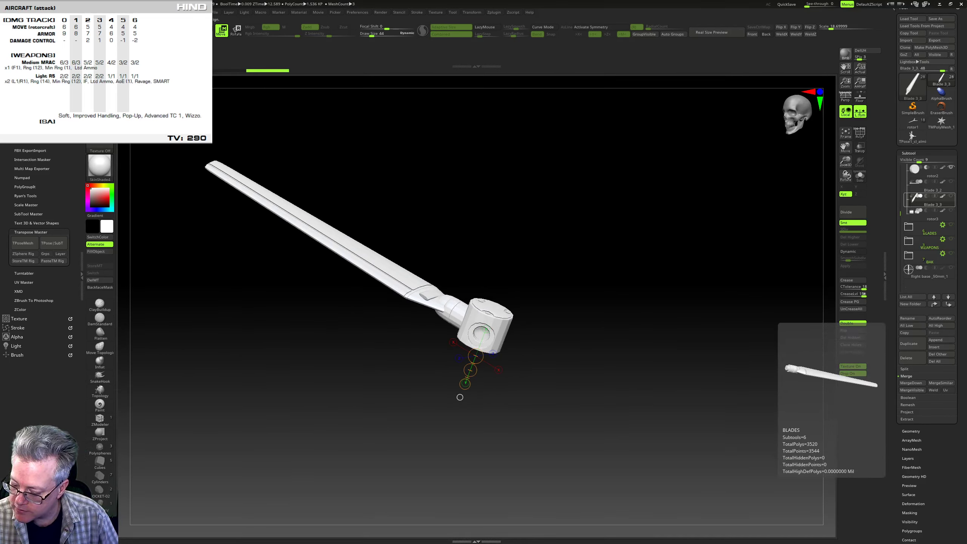
Step: Show the two hidden upper blades again and inspect the three-blade set from below and above
click(951, 181)
click(950, 196)
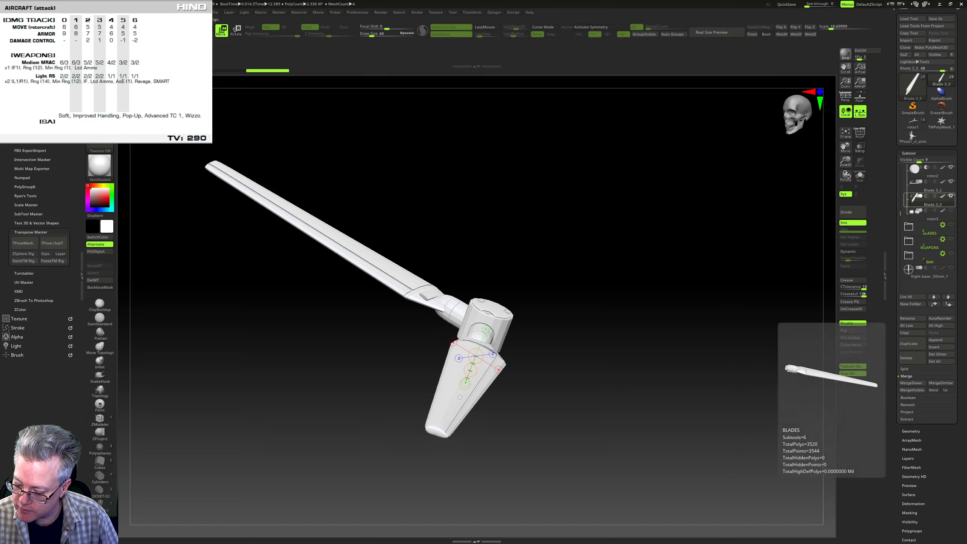
drag(776, 450, 731, 480)
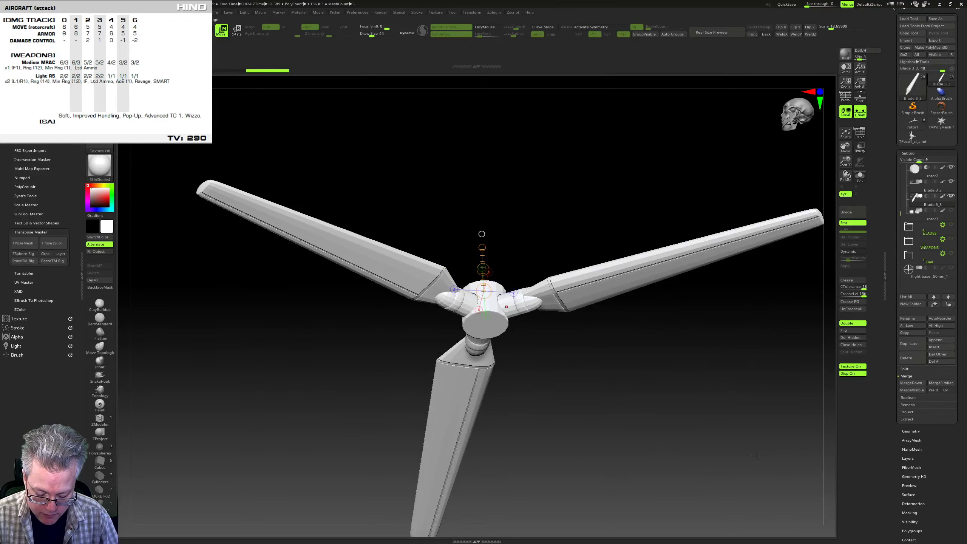
drag(733, 494, 748, 409)
drag(800, 370, 920, 432)
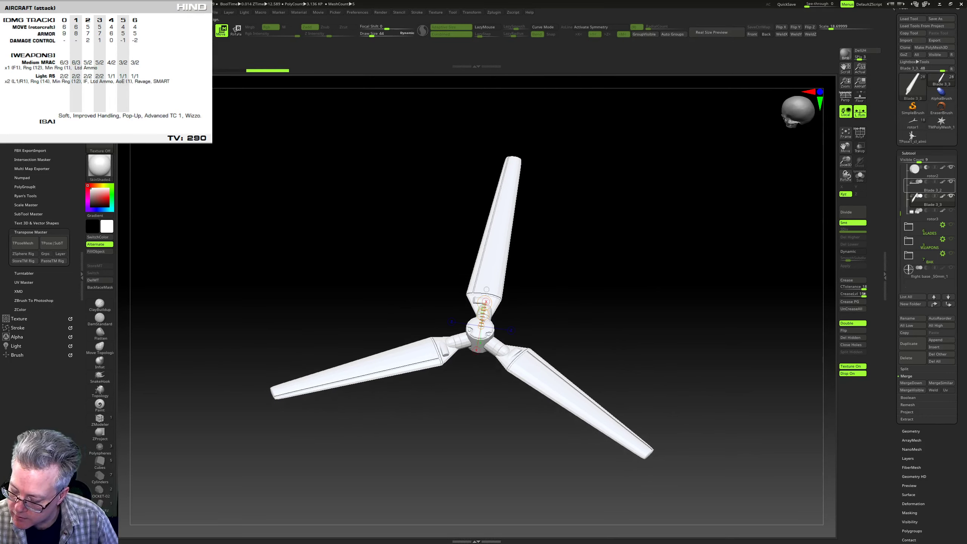
Step: Collapse the upper BLADES folder and show the lower BLADES folder so both rotor sets are displayed together
mouse_move(929, 186)
scroll(929, 202, up, 2)
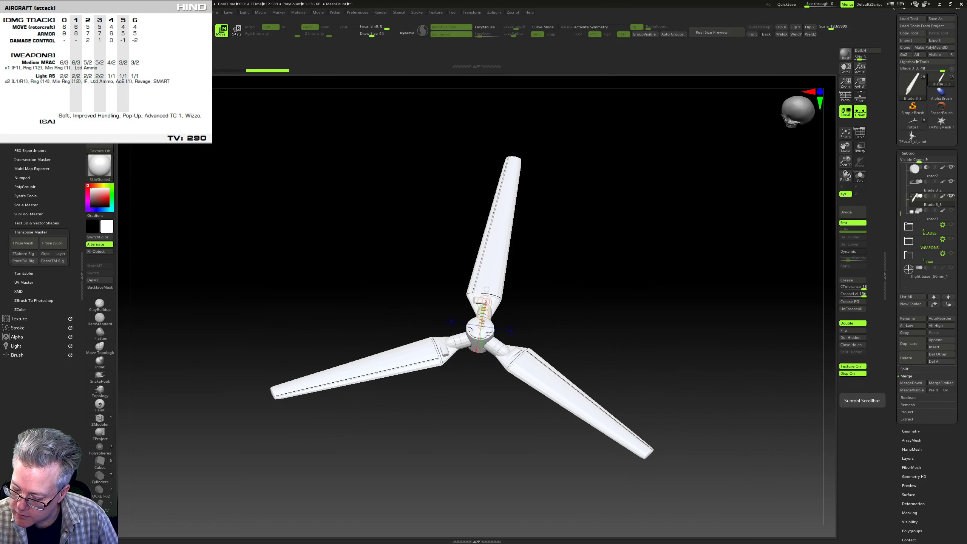
scroll(928, 209, up, 1)
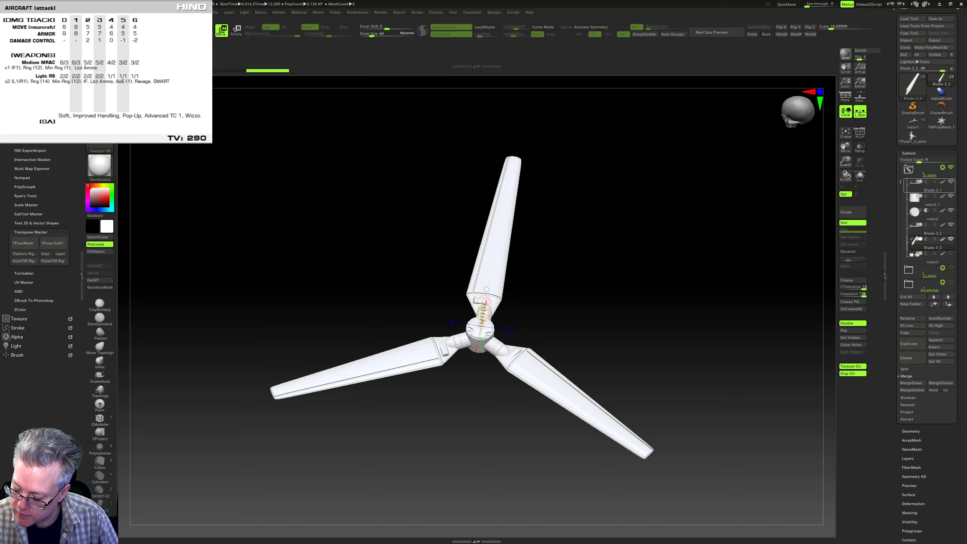
click(909, 169)
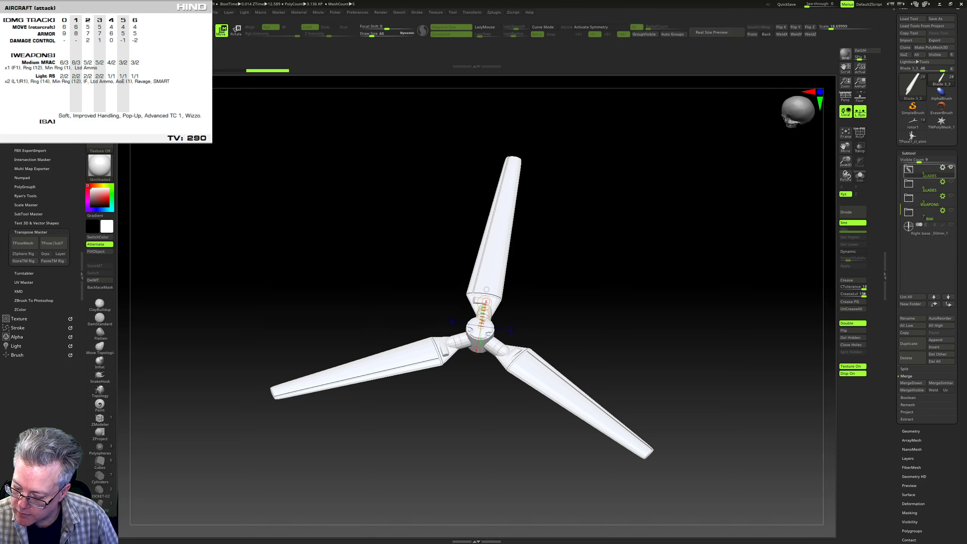
click(951, 181)
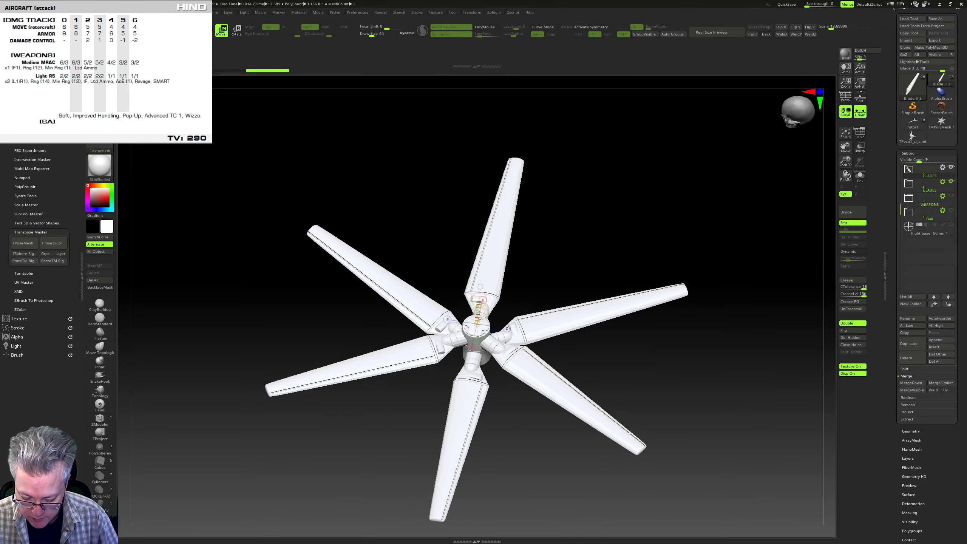
Step: Increase the draw size and examine the isolated double rotor at an angle and from the front
shift+drag(696, 373, 655, 343)
mouse_move(442, 194)
mouse_down()
mouse_move(458, 212)
mouse_move(455, 191)
mouse_move(453, 327)
mouse_move(458, 271)
mouse_up()
key(space)
drag(577, 407, 589, 406)
drag(708, 521, 733, 513)
drag(869, 501, 642, 466)
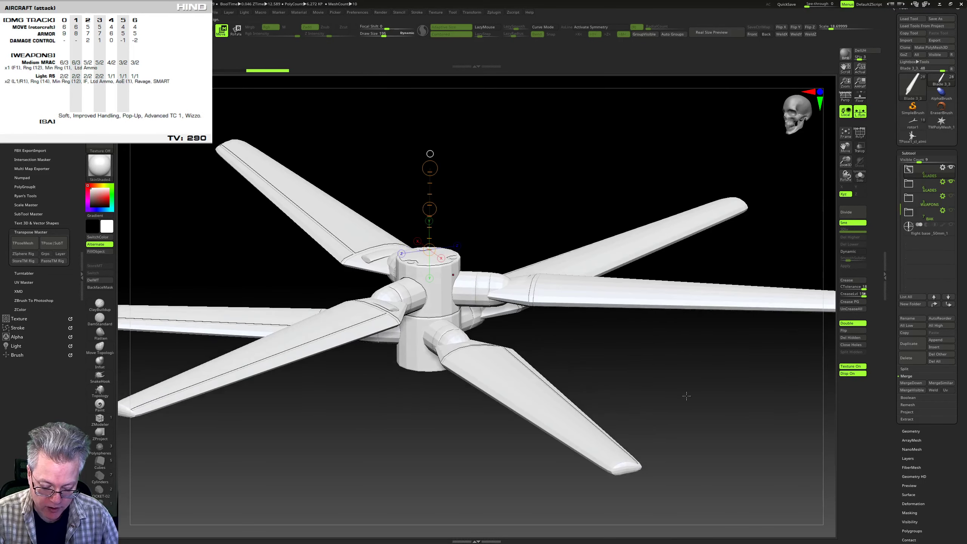
drag(686, 396, 700, 301)
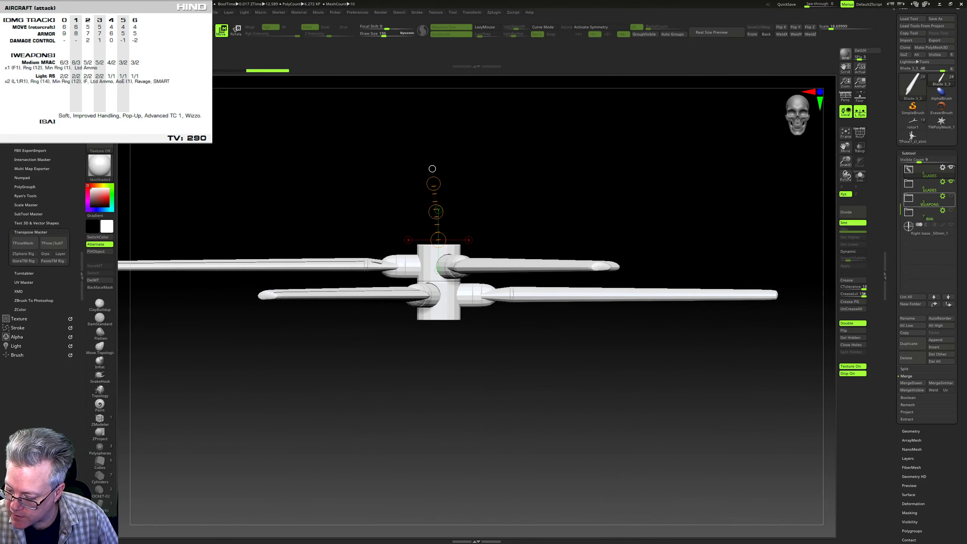
Step: Select the lower hub in the second BLADES folder and enable polyframe, transparency and ghost display around it
click(909, 184)
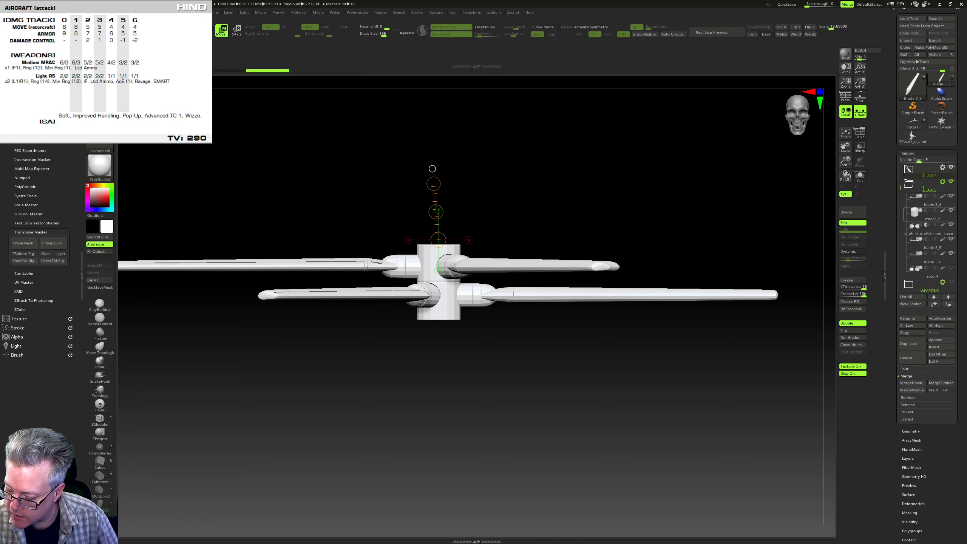
click(914, 212)
click(859, 131)
click(860, 147)
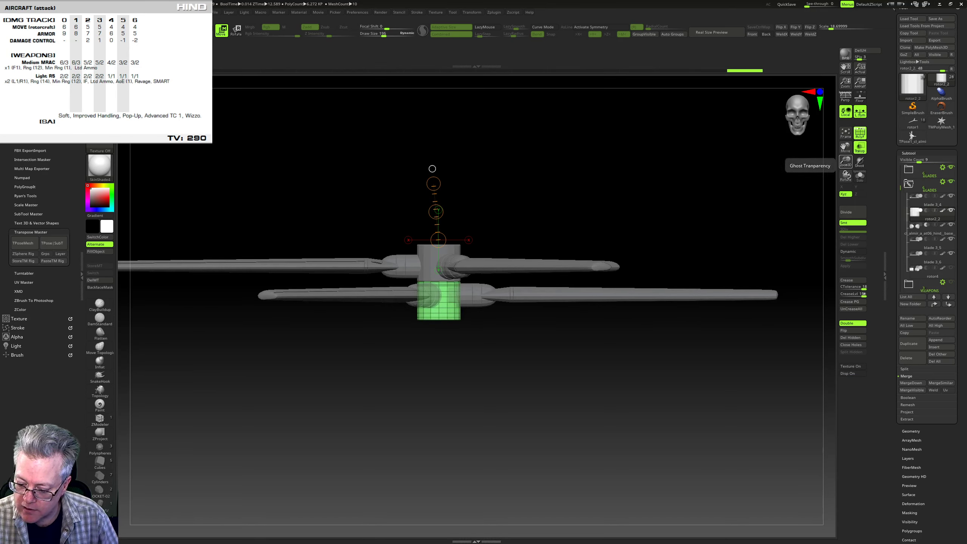
drag(682, 434, 679, 491)
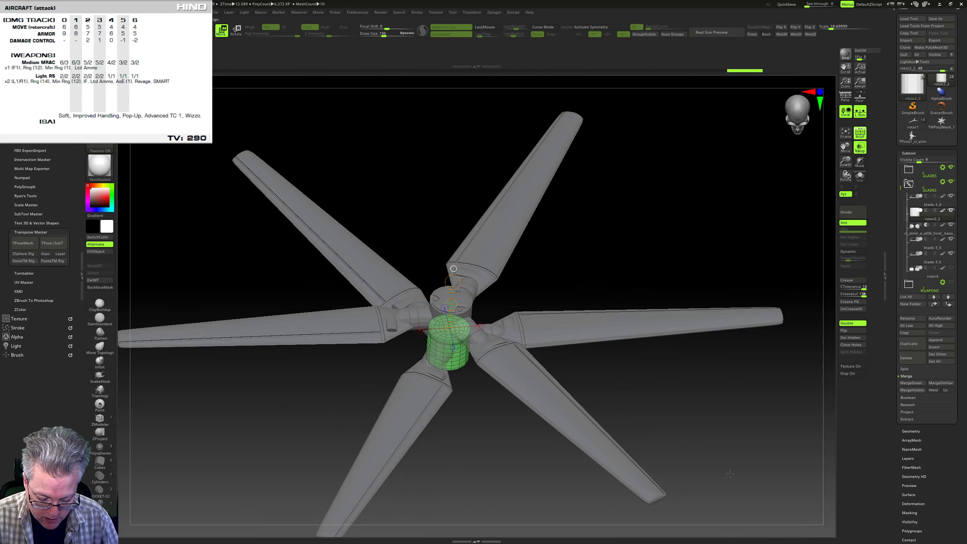
click(860, 162)
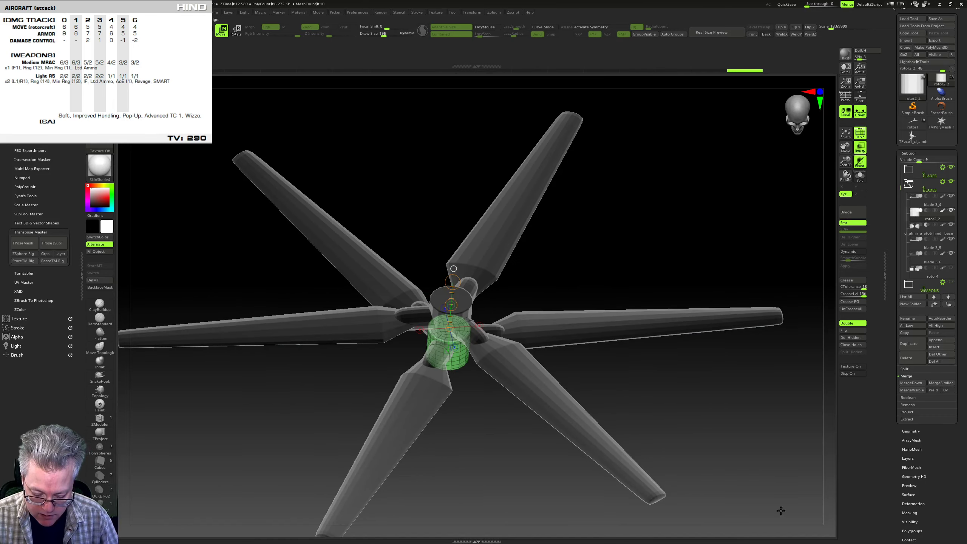
Step: Examine the lower hub's cap segments against the six blade connectors from directly above
shift+drag(801, 445, 841, 504)
drag(841, 505, 863, 543)
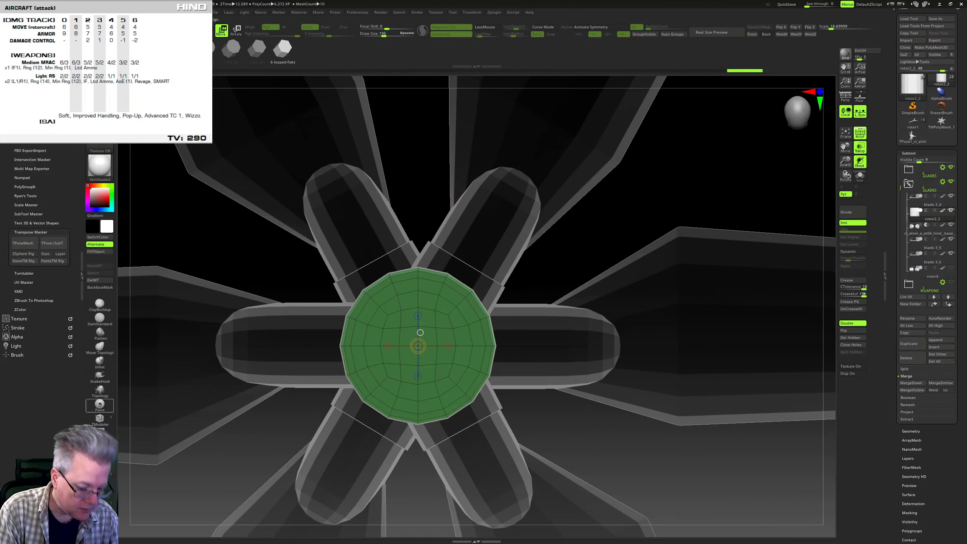
click(283, 47)
key(ctrl+z)
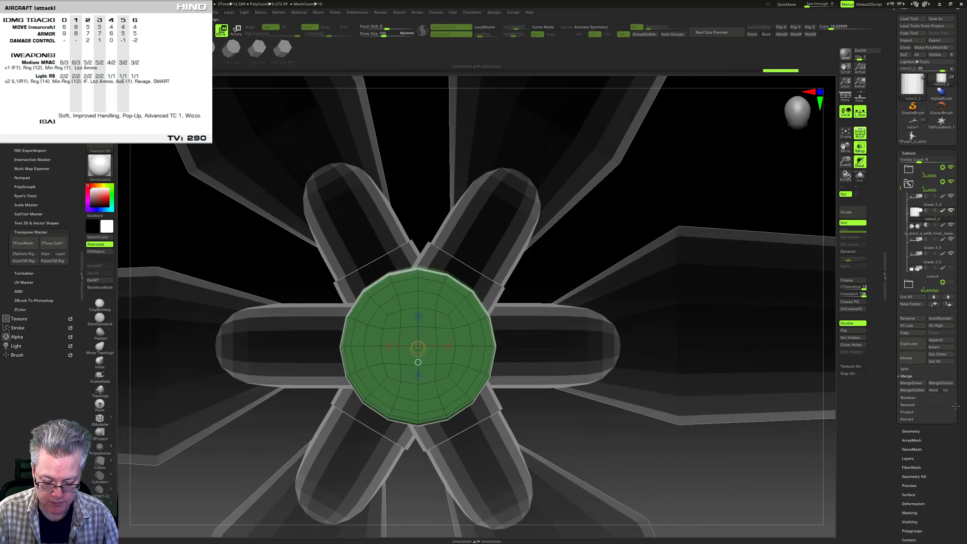
ctrl+right_drag(910, 428, 940, 407)
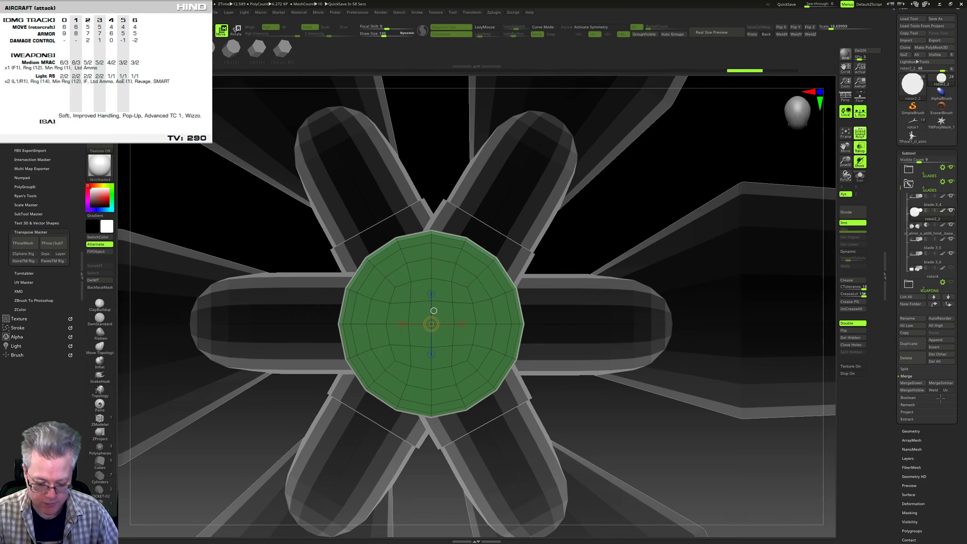
ctrl+right_drag(808, 481, 865, 408)
alt+right_drag(865, 408, 856, 362)
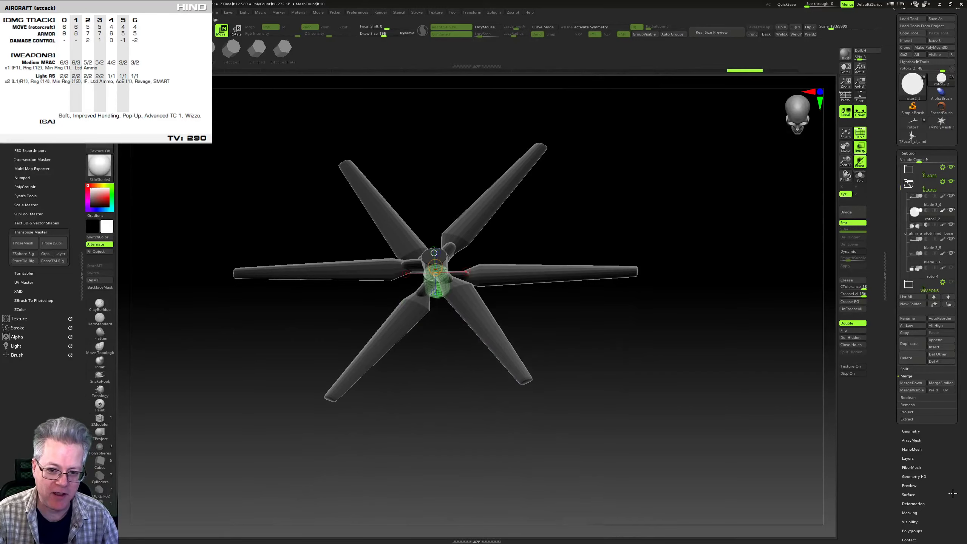
right_drag(952, 493, 917, 539)
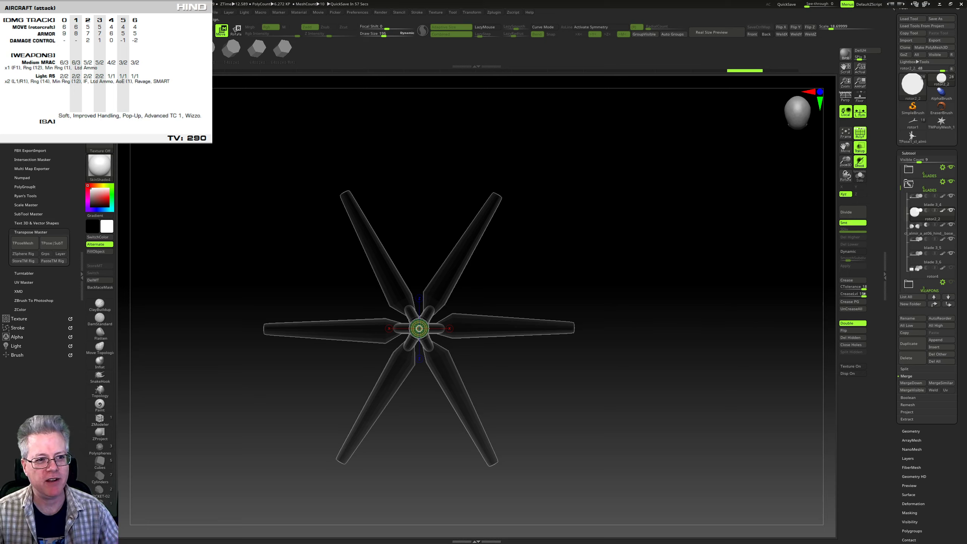
drag(818, 537, 813, 521)
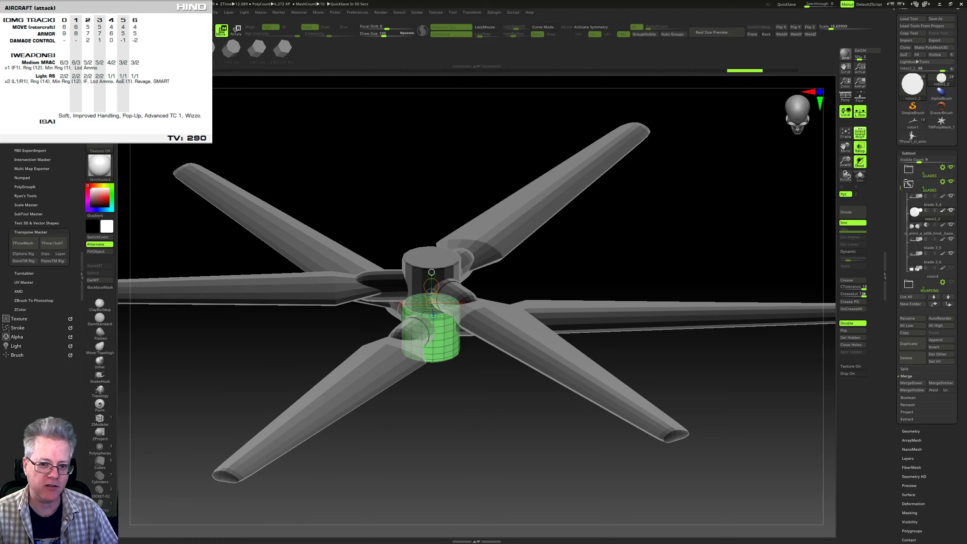
Step: Inspect the lower hub's topology around the blade connectors up close and expand the upper BLADES folder
right_drag(494, 450, 523, 392)
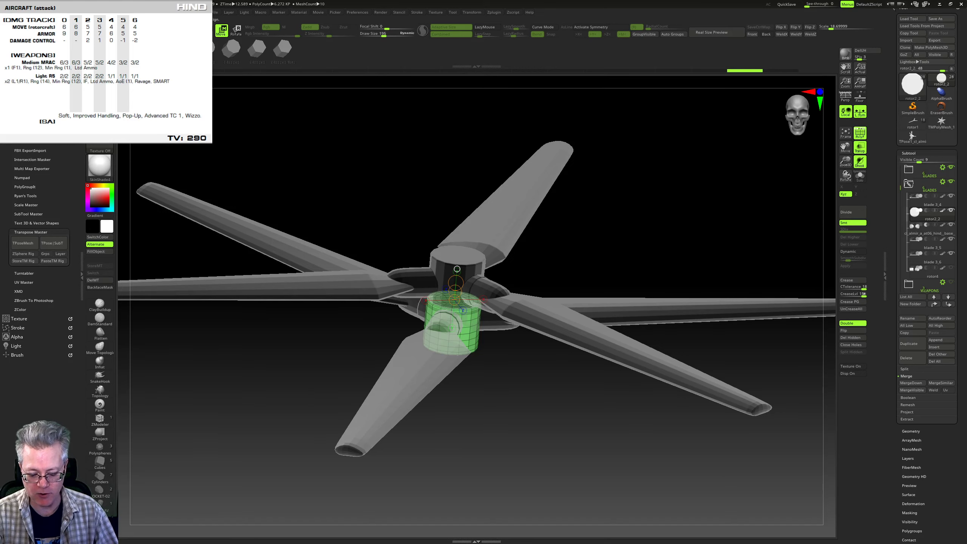
right_drag(533, 419, 527, 438)
mouse_move(679, 426)
right_down()
mouse_move(691, 415)
mouse_move(695, 438)
mouse_move(679, 434)
mouse_move(678, 413)
mouse_move(700, 443)
mouse_move(677, 430)
mouse_move(680, 444)
mouse_move(677, 419)
mouse_move(704, 422)
mouse_move(682, 433)
mouse_move(685, 465)
mouse_move(683, 438)
right_up()
mouse_move(448, 276)
shift+right_down()
mouse_move(449, 238)
mouse_move(442, 276)
shift+right_up()
mouse_move(438, 234)
right_down()
mouse_move(448, 273)
mouse_move(459, 255)
mouse_move(450, 225)
mouse_move(449, 263)
mouse_move(461, 276)
right_up()
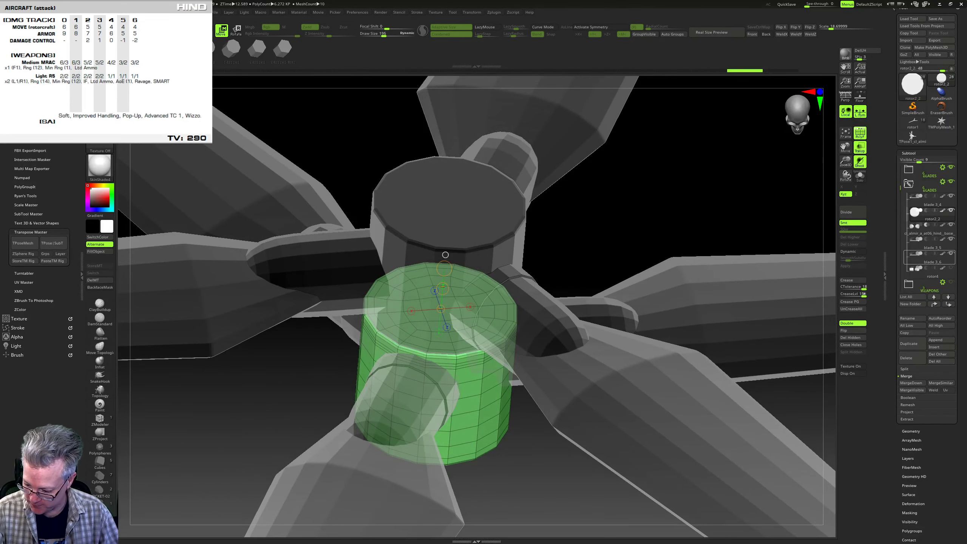
click(909, 169)
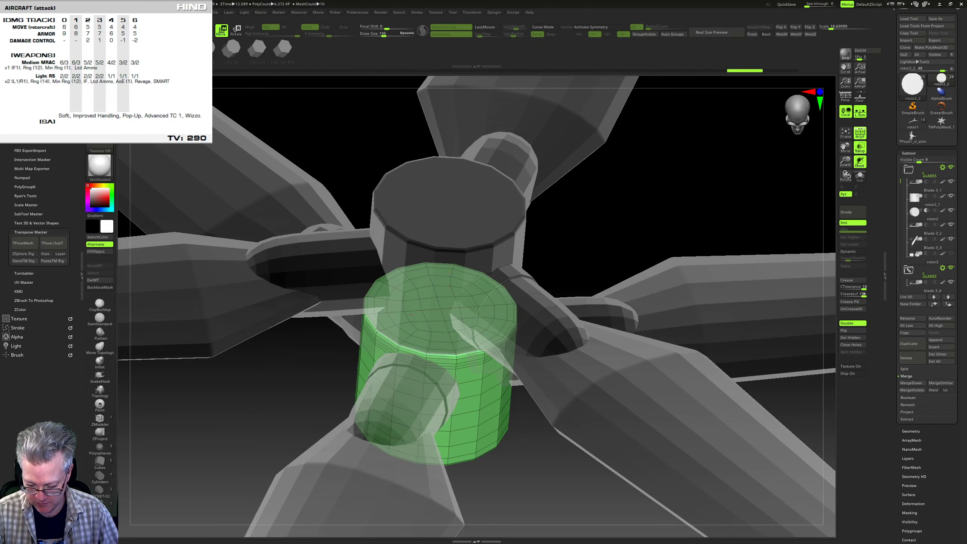
right_drag(453, 297, 467, 248)
drag(767, 410, 864, 347)
drag(660, 463, 681, 484)
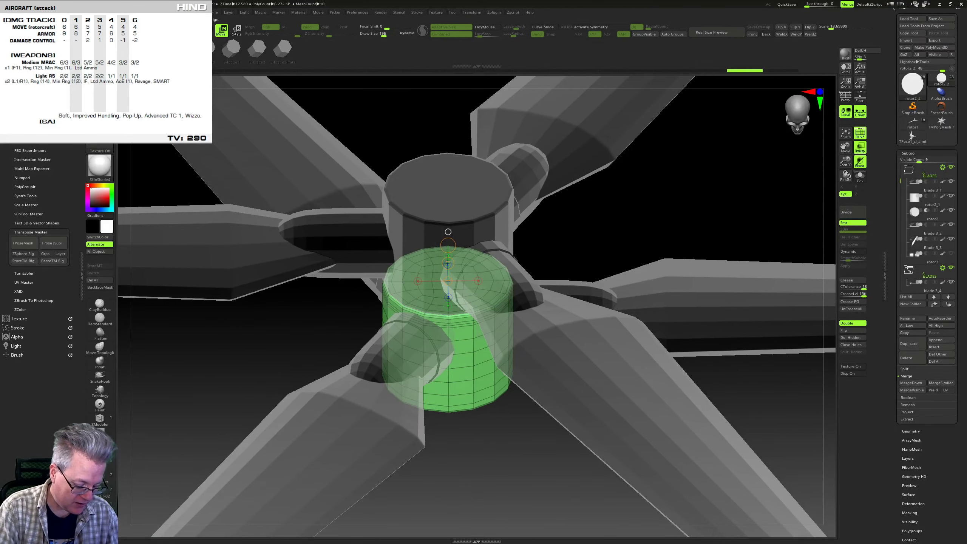
Step: Reduce the draw size to 43 and insert a small cylinder at the centre of the lower hub's cap, viewed from directly above
drag(758, 418, 754, 483)
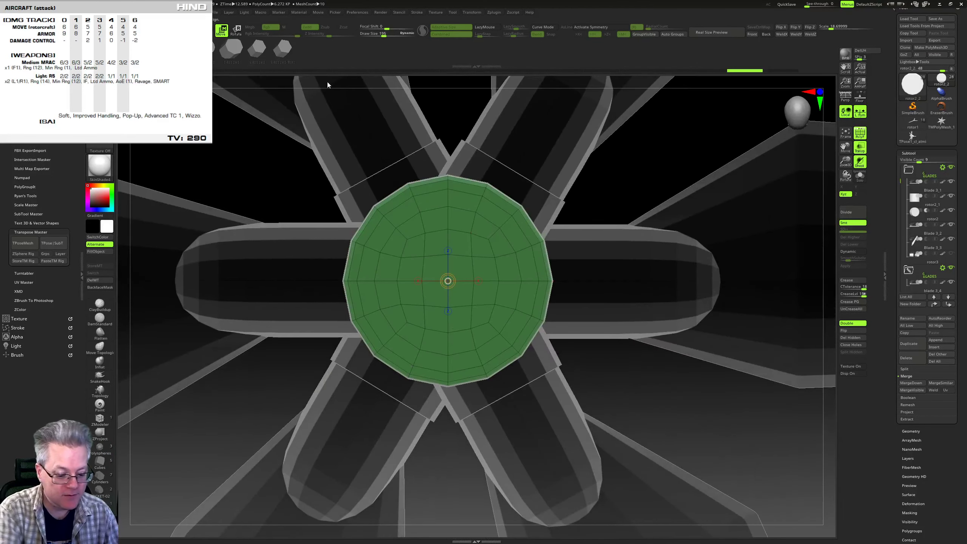
click(207, 31)
alt+drag(663, 435, 634, 515)
key(bracketleft)
key(bracketleft)
key(bracketleft)
key(bracketleft)
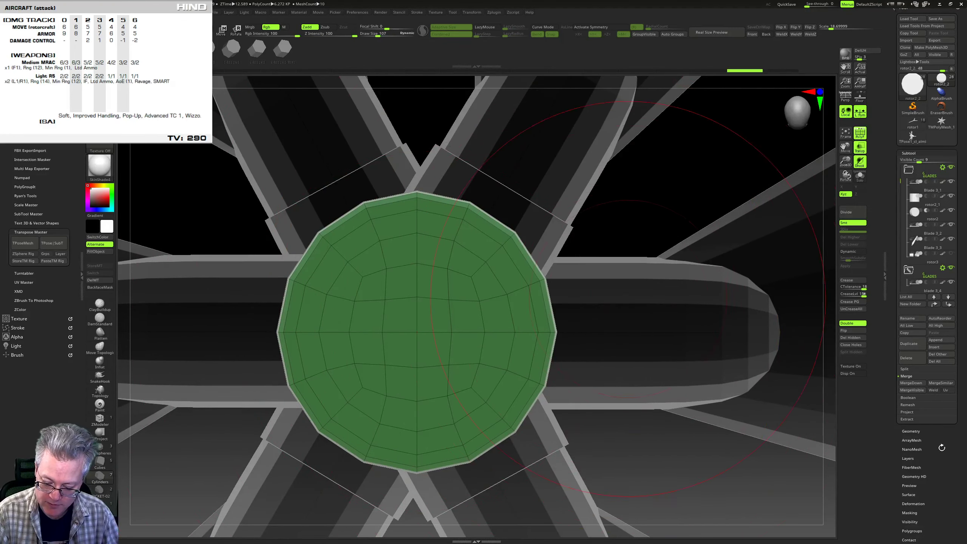
key([)
key([)
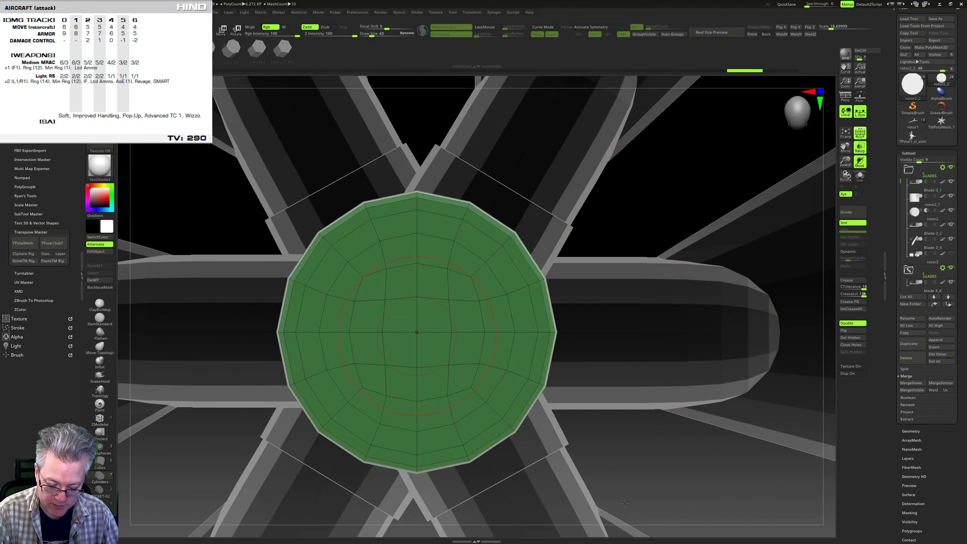
drag(417, 332, 495, 337)
Step: Narrow the inserted cylinder slightly around its axis with the transpose line and split its unmasked points off as a separate subtool
key(w)
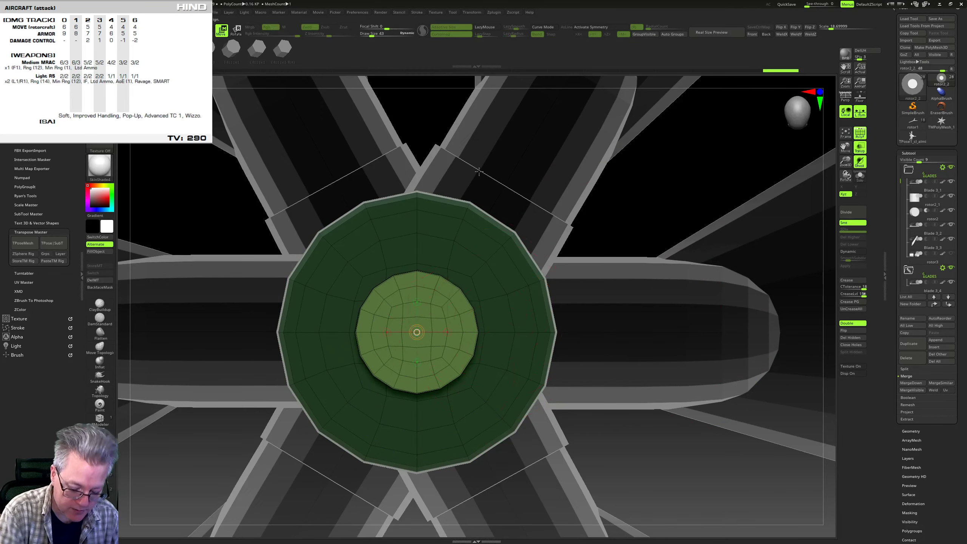
drag(417, 270, 416, 409)
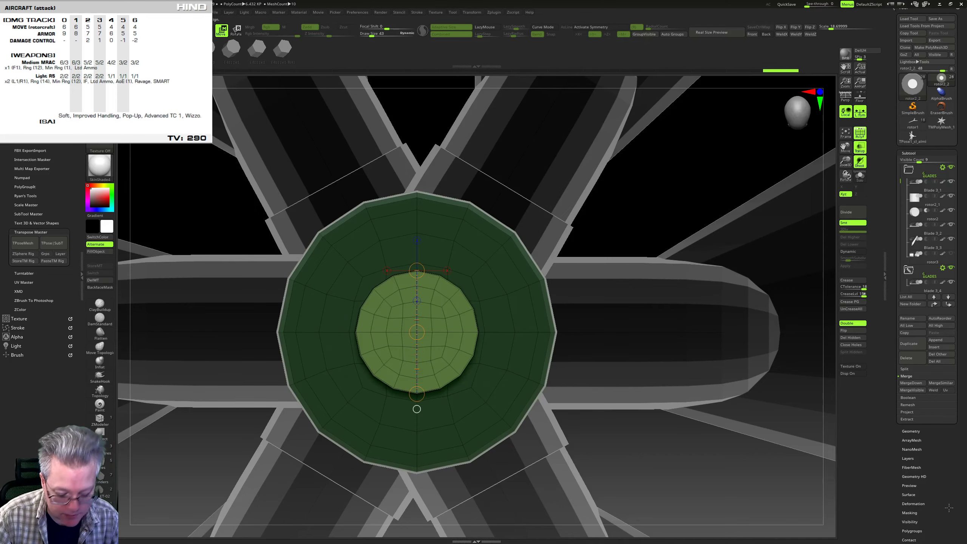
drag(632, 338, 672, 325)
click(444, 346)
mouse_move(909, 452)
mouse_down()
mouse_move(883, 412)
mouse_move(864, 406)
mouse_up()
click(208, 31)
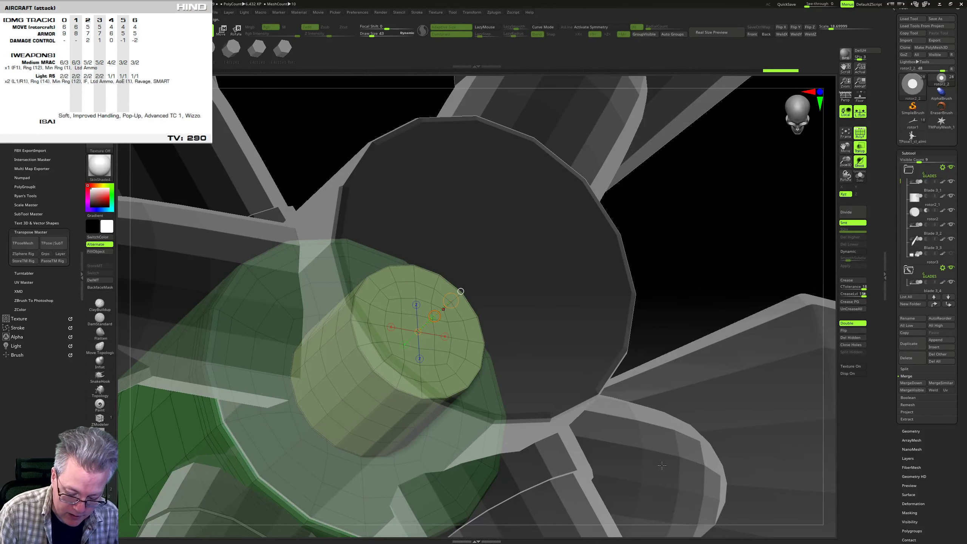
drag(434, 316, 437, 310)
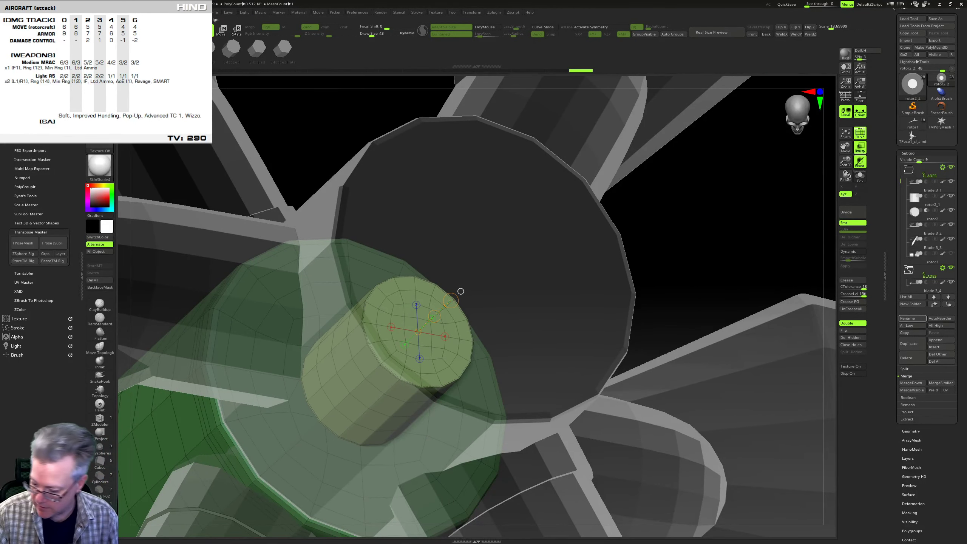
click(905, 369)
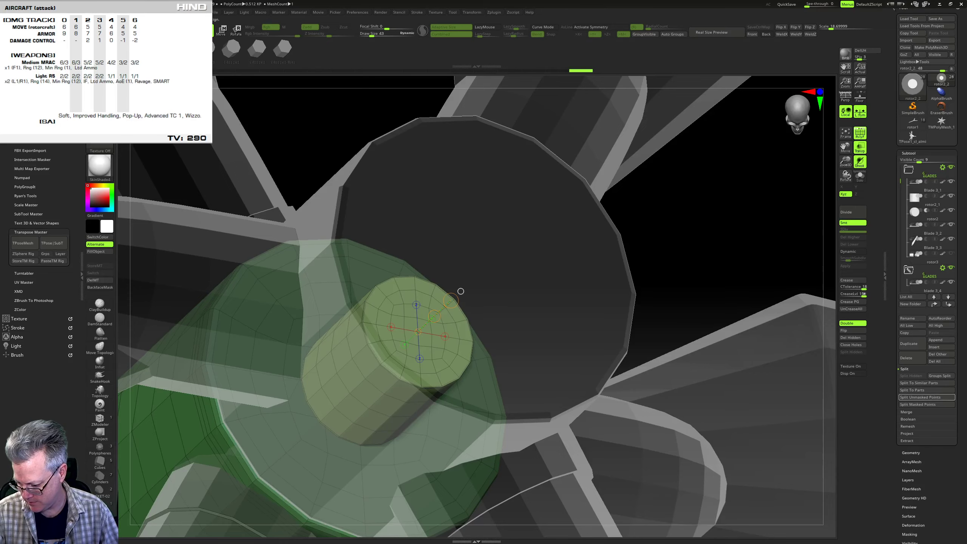
click(927, 397)
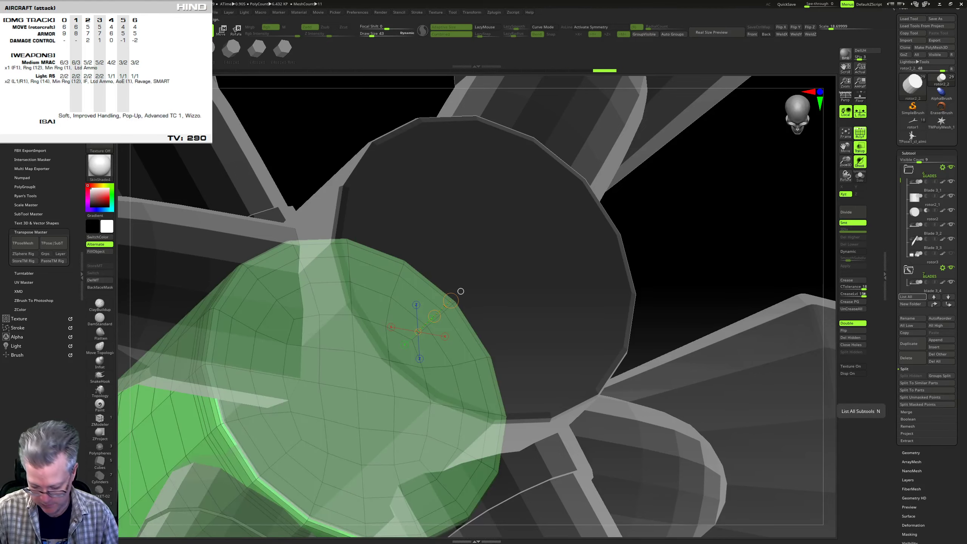